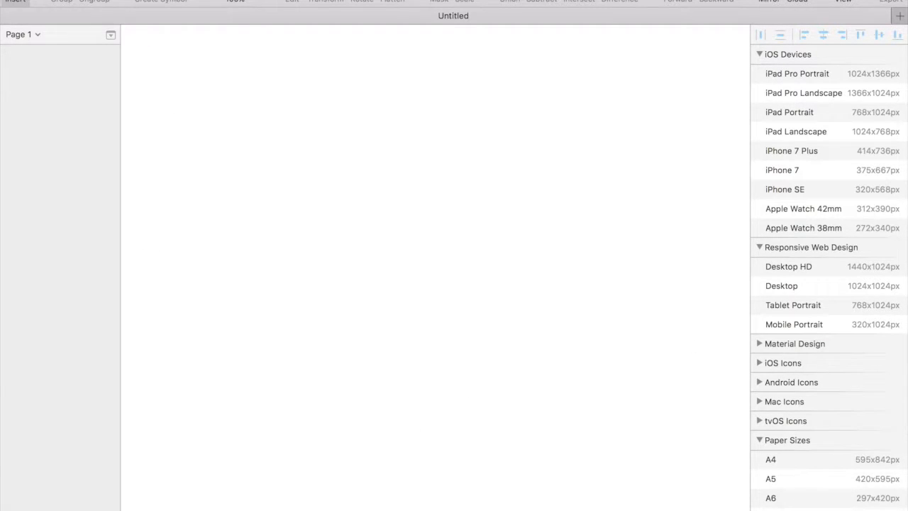
Step: Create an iPhone 7 artboard and place the oo-bg image inside it as the background layer
{"action": "left_click", "coordinate": [817, 170]}
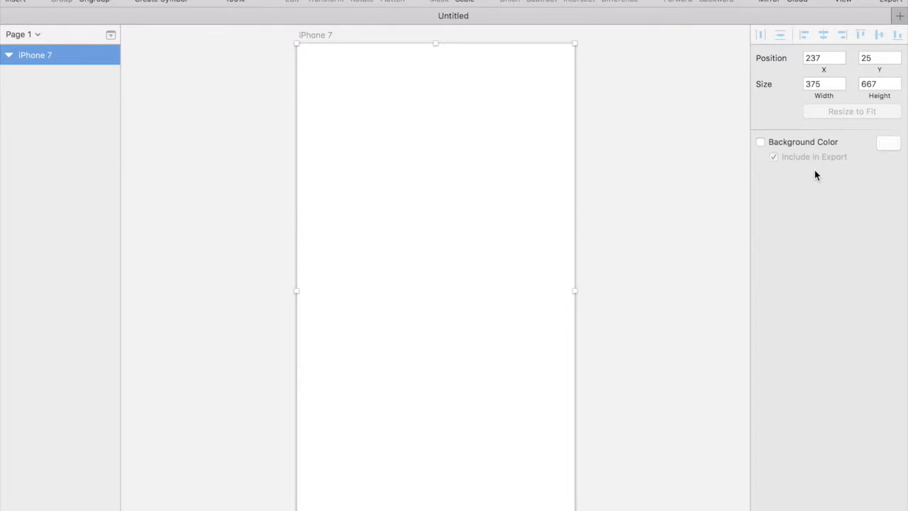
{"action": "left_click", "coordinate": [232, 177]}
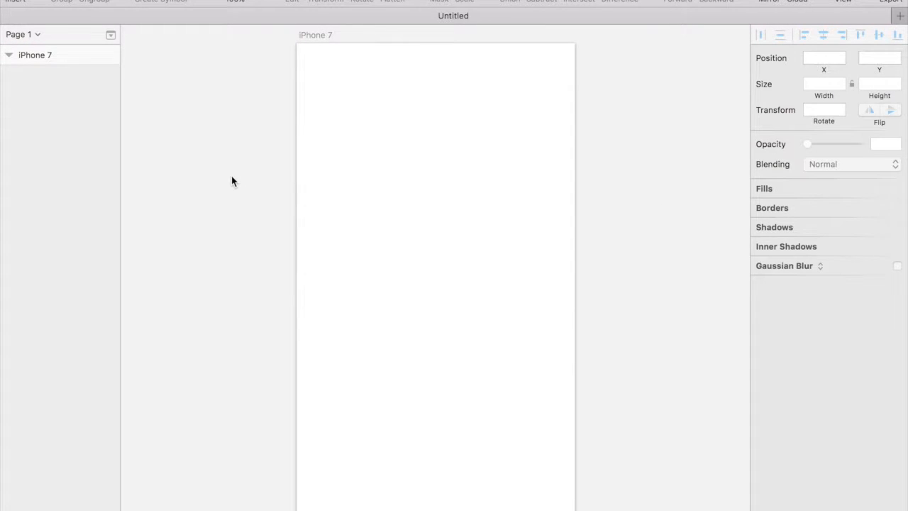
{"action": "left_click", "coordinate": [899, 483]}
{"action": "left_click_drag", "start_coordinate": [890, 465], "coordinate": [475, 299]}
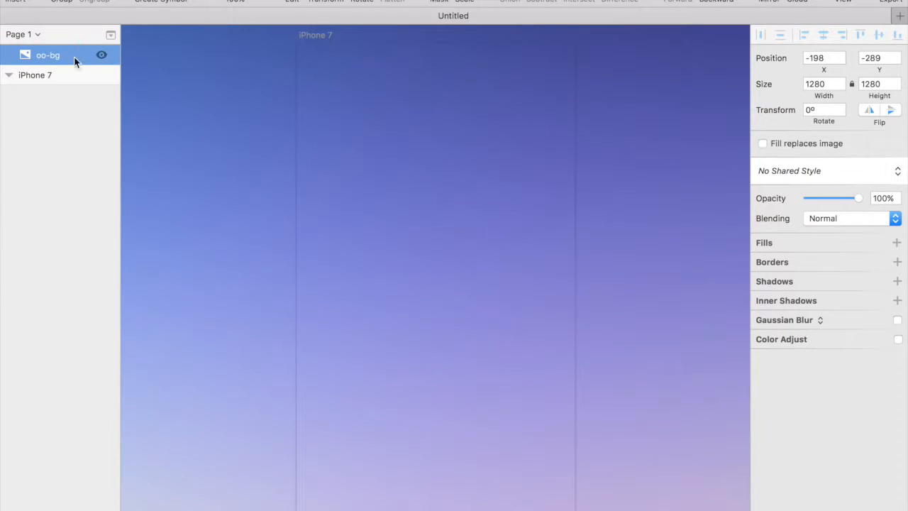
{"action": "left_click_drag", "start_coordinate": [46, 61], "coordinate": [53, 84]}
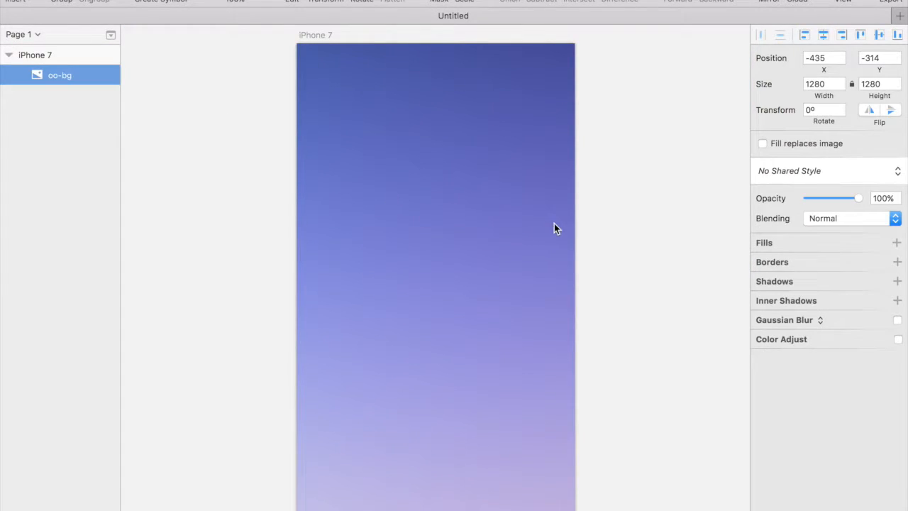
{"action": "left_click", "coordinate": [598, 317]}
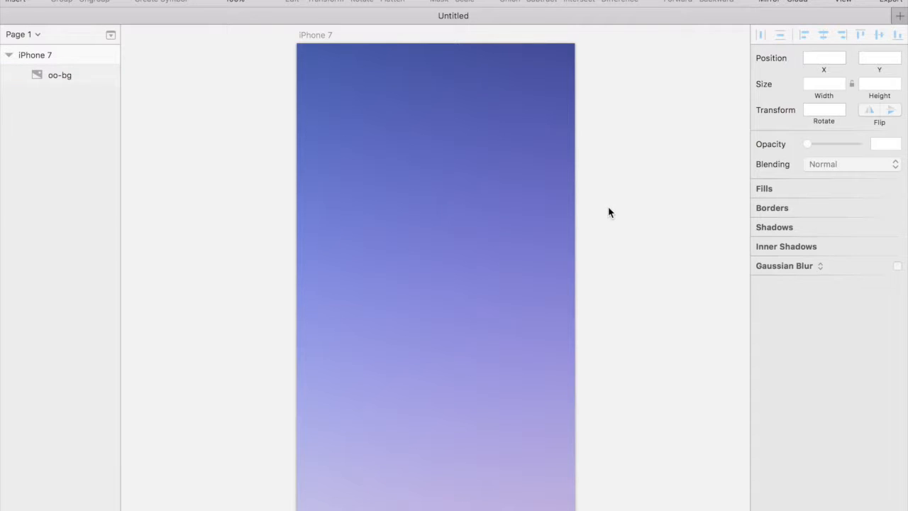
Step: Draw a 70 × 70 circle near the artboard's lower-right corner and turn off its border
{"action": "key", "text": "r"}
{"action": "key", "text": "r"}
{"action": "mouse_move", "coordinate": [373, 331]}
{"action": "left_mouse_down"}
{"action": "mouse_move", "coordinate": [497, 501]}
{"action": "mouse_move", "coordinate": [420, 400]}
{"action": "mouse_move", "coordinate": [426, 405]}
{"action": "left_mouse_up"}
{"action": "mouse_move", "coordinate": [407, 361]}
{"action": "left_mouse_down"}
{"action": "mouse_move", "coordinate": [465, 432]}
{"action": "mouse_move", "coordinate": [556, 510]}
{"action": "mouse_move", "coordinate": [530, 504]}
{"action": "mouse_move", "coordinate": [537, 497]}
{"action": "left_mouse_up"}
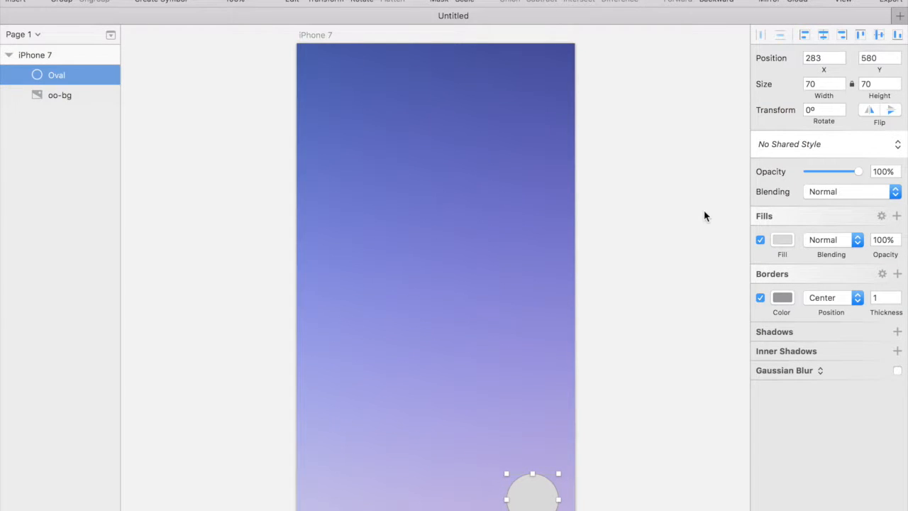
{"action": "left_click", "coordinate": [760, 298]}
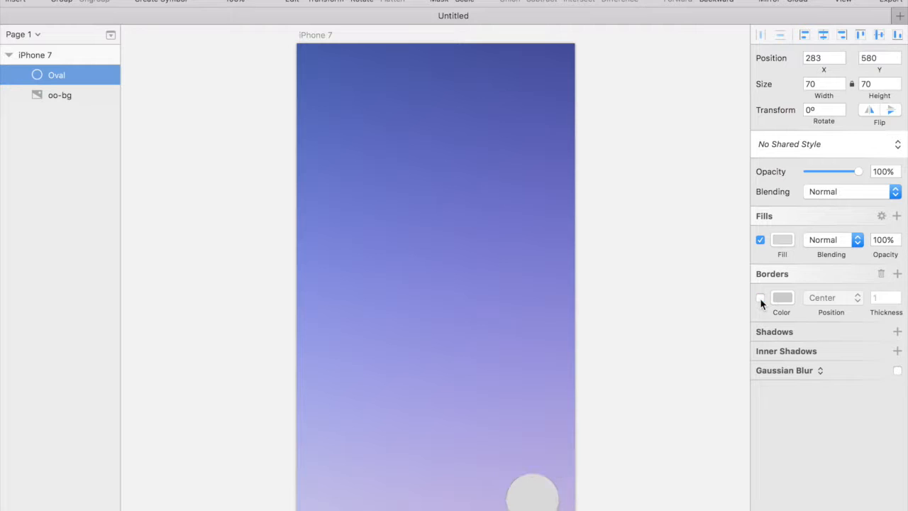
Step: Fill the circle with a blue sampled from the upper part of the background and lightened to 747ED7
{"action": "left_click", "coordinate": [782, 240]}
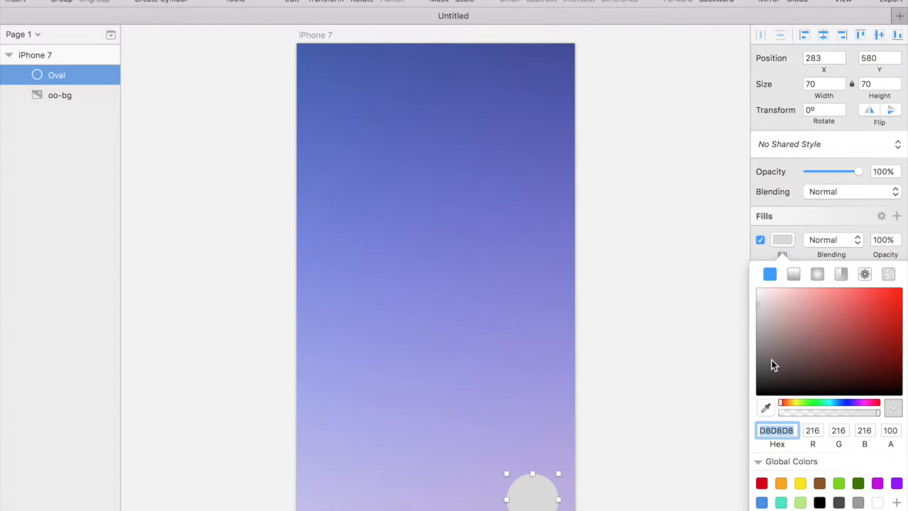
{"action": "left_click", "coordinate": [766, 408]}
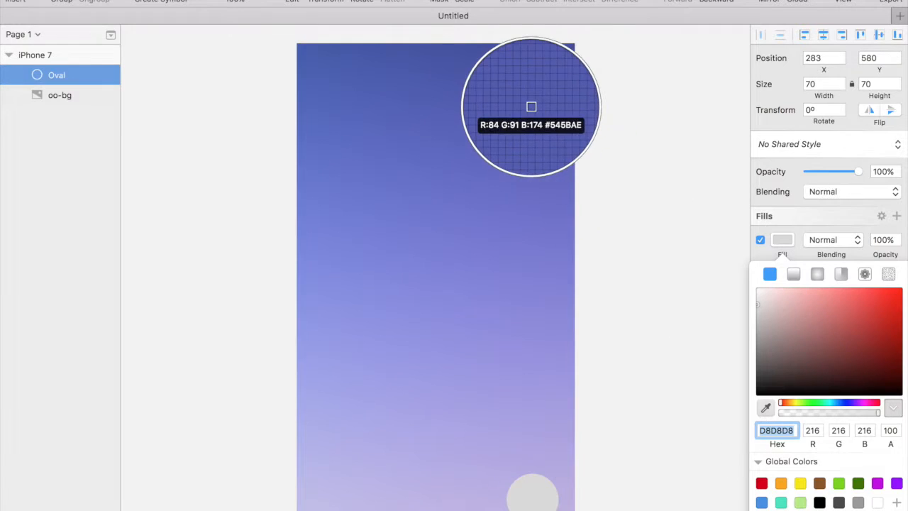
{"action": "left_click", "coordinate": [532, 73]}
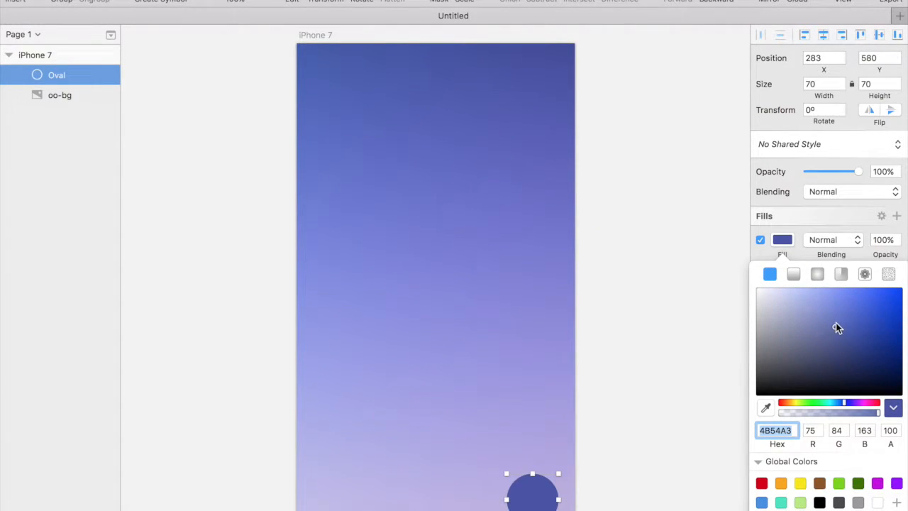
{"action": "left_click_drag", "start_coordinate": [834, 324], "coordinate": [822, 303]}
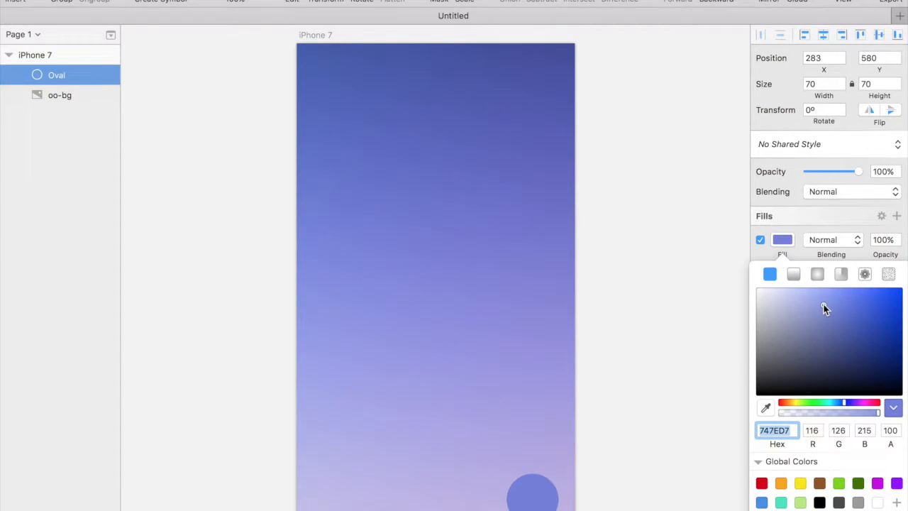
{"action": "left_click", "coordinate": [608, 501]}
Step: Add a drop shadow to the circle with an X offset of 2 and a Y offset of 3
{"action": "left_click", "coordinate": [533, 496]}
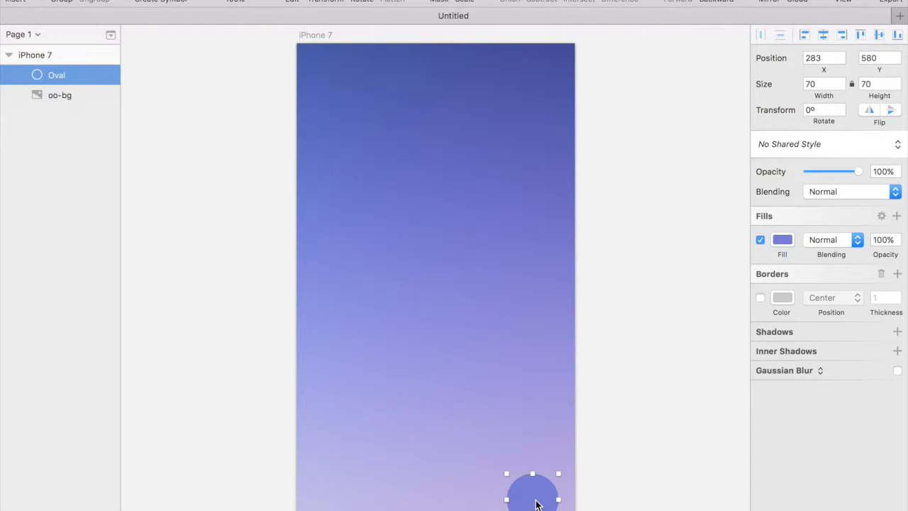
{"action": "left_click", "coordinate": [776, 335]}
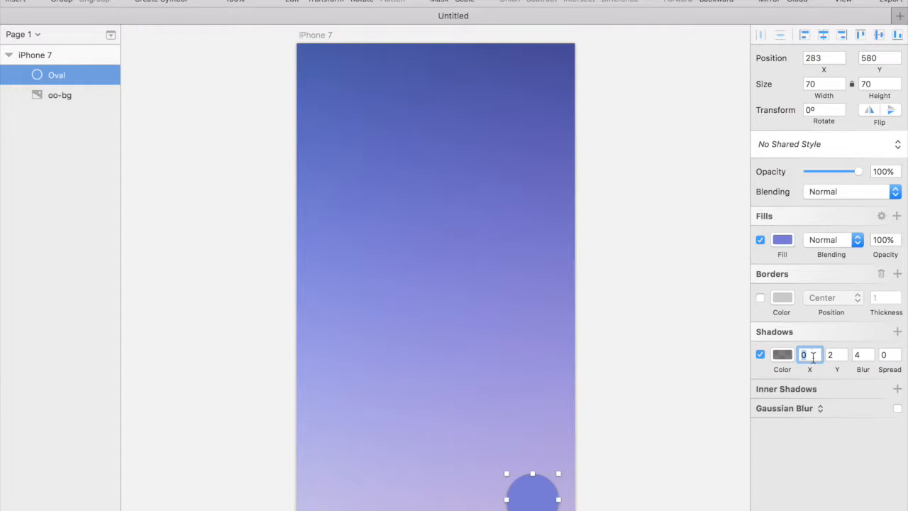
{"action": "type", "text": "2"}
{"action": "left_click", "coordinate": [834, 355]}
{"action": "left_click", "coordinate": [719, 421]}
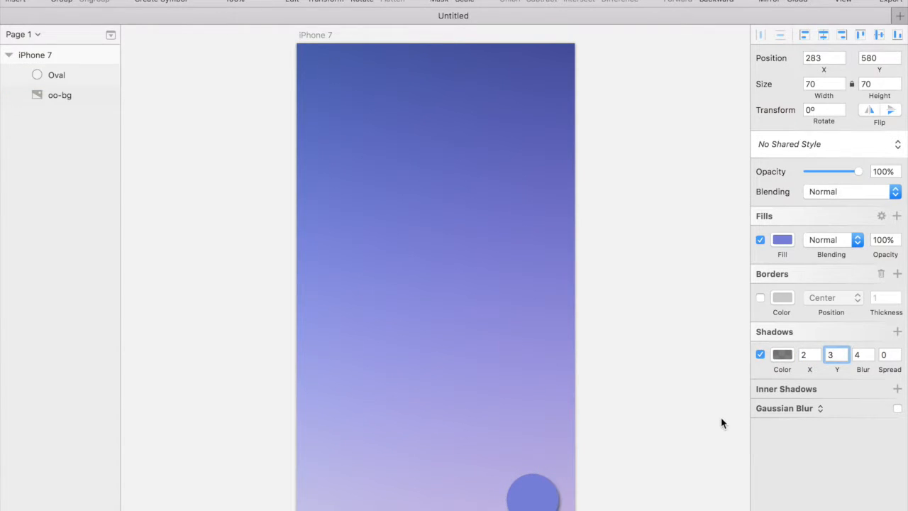
Step: Set the circle's shadow blur to 5 and its X offset to 3
{"action": "scroll", "coordinate": [613, 499], "scroll_direction": "up", "scroll_amount": 5}
{"action": "left_click", "coordinate": [415, 457]}
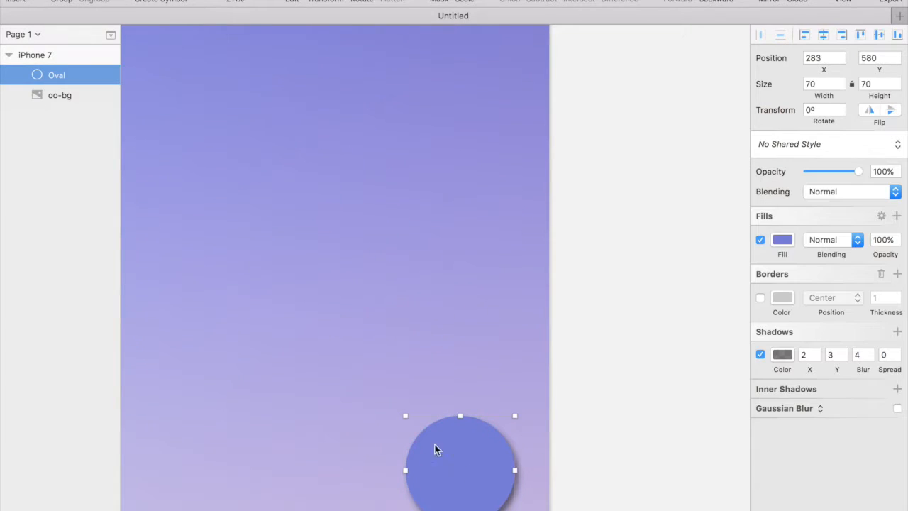
{"action": "left_click", "coordinate": [871, 352]}
{"action": "left_click", "coordinate": [871, 358]}
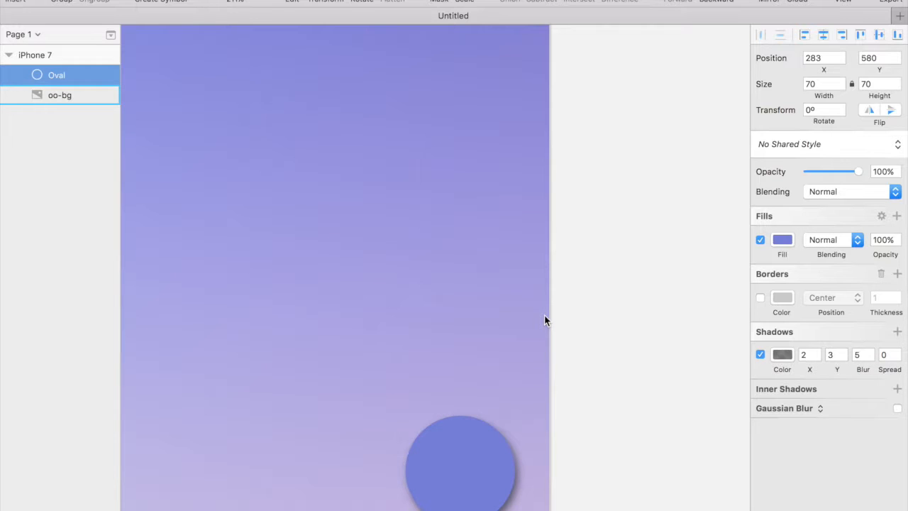
{"action": "left_click", "coordinate": [817, 351]}
{"action": "left_click", "coordinate": [578, 423]}
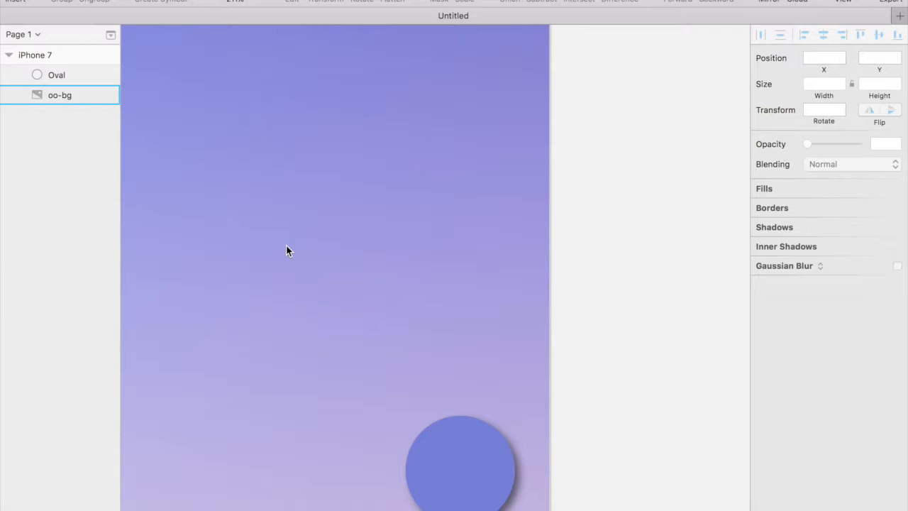
{"action": "scroll", "coordinate": [285, 250], "scroll_direction": "left", "scroll_amount": 1}
{"action": "key", "text": "t"}
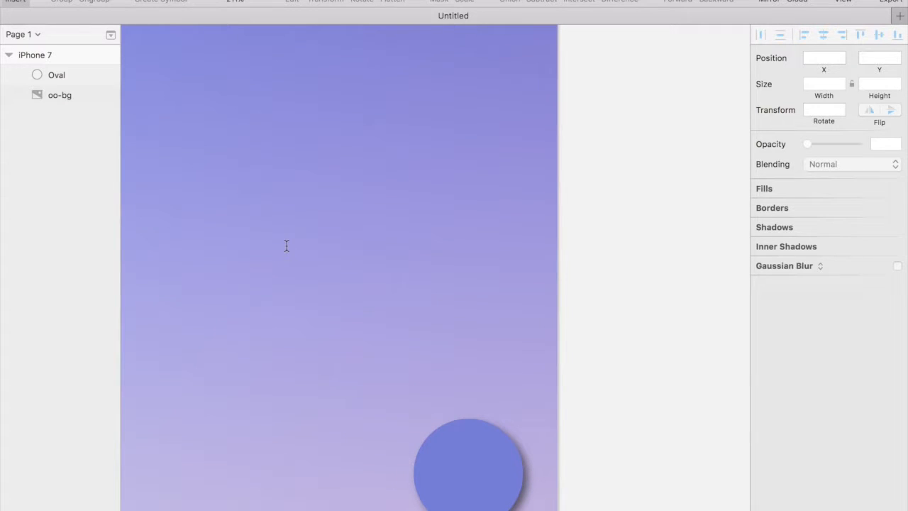
{"action": "left_click", "coordinate": [286, 245]}
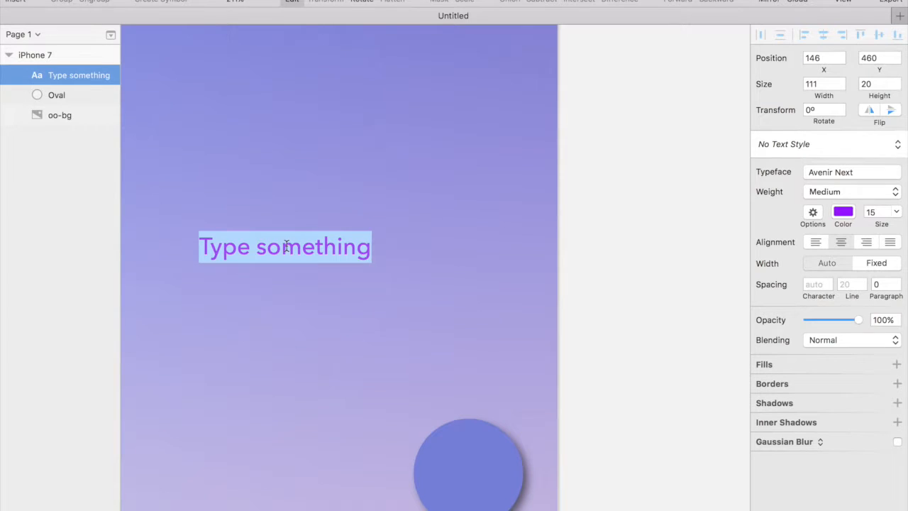
{"action": "key", "text": "BackSpace"}
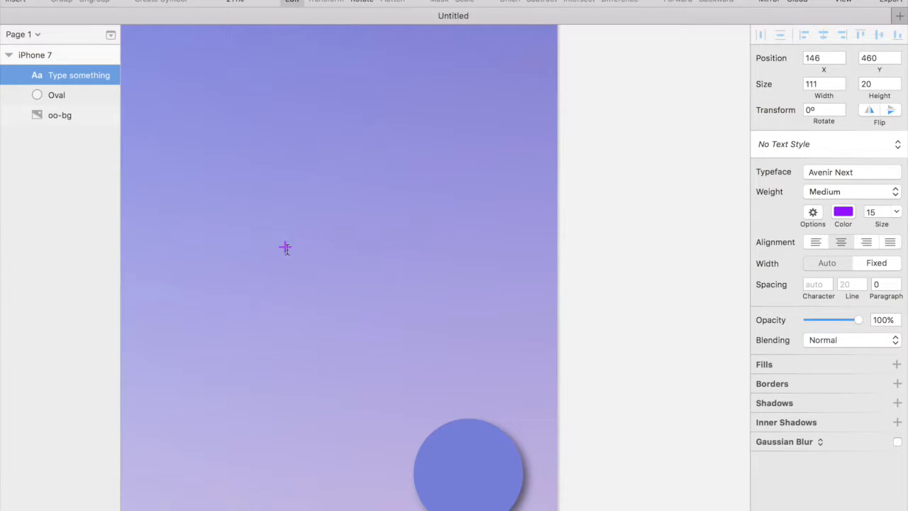
{"action": "left_click", "coordinate": [301, 296]}
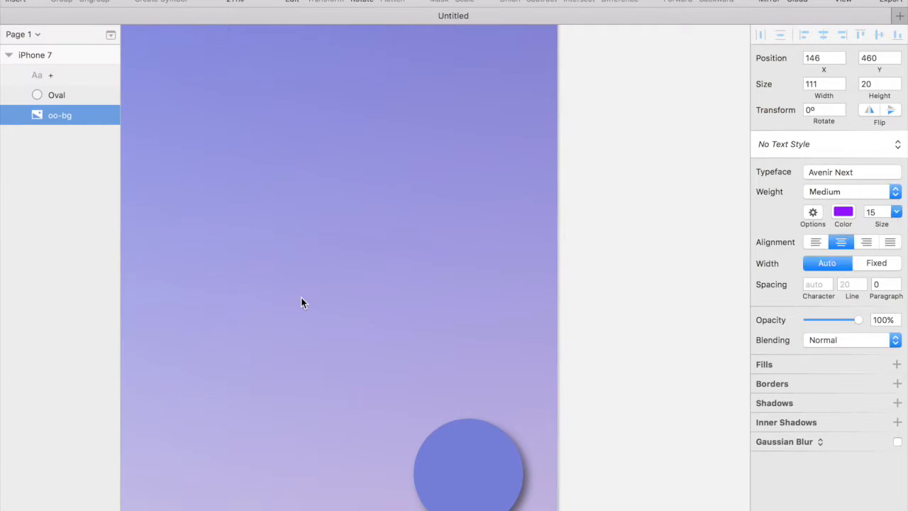
{"action": "left_click", "coordinate": [294, 249]}
{"action": "key", "text": "Escape"}
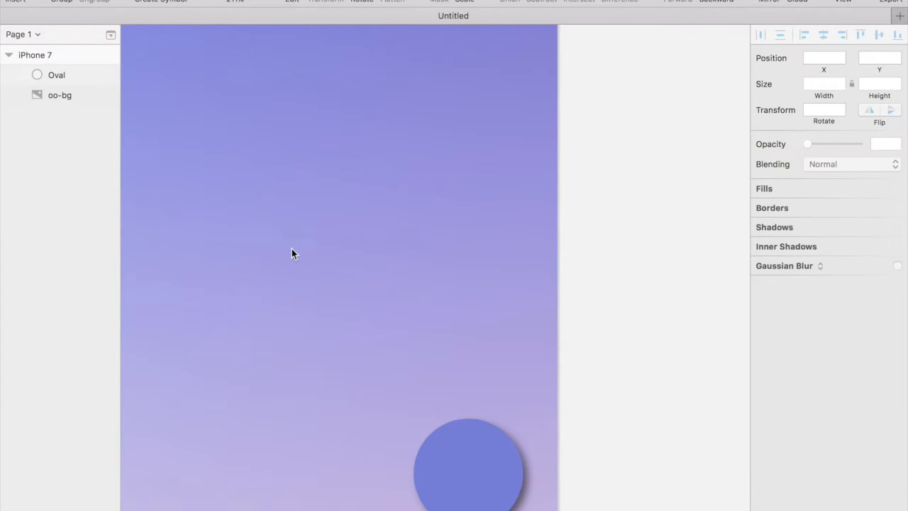
Step: Draw a horizontal line with a length of 20 and place it in the middle of the circle
{"action": "key", "text": "t"}
{"action": "mouse_move", "coordinate": [212, 302]}
{"action": "left_mouse_down"}
{"action": "mouse_move", "coordinate": [345, 302]}
{"action": "mouse_move", "coordinate": [286, 302]}
{"action": "left_mouse_up"}
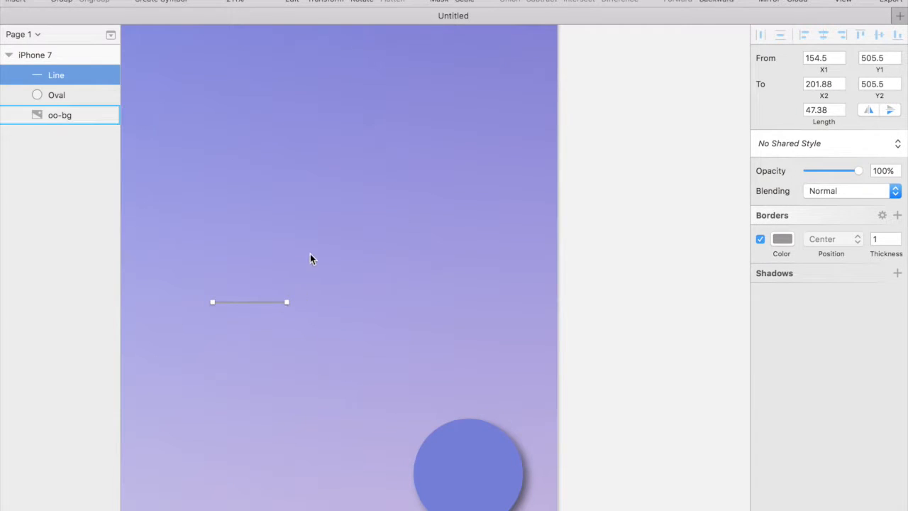
{"action": "left_click", "coordinate": [823, 108]}
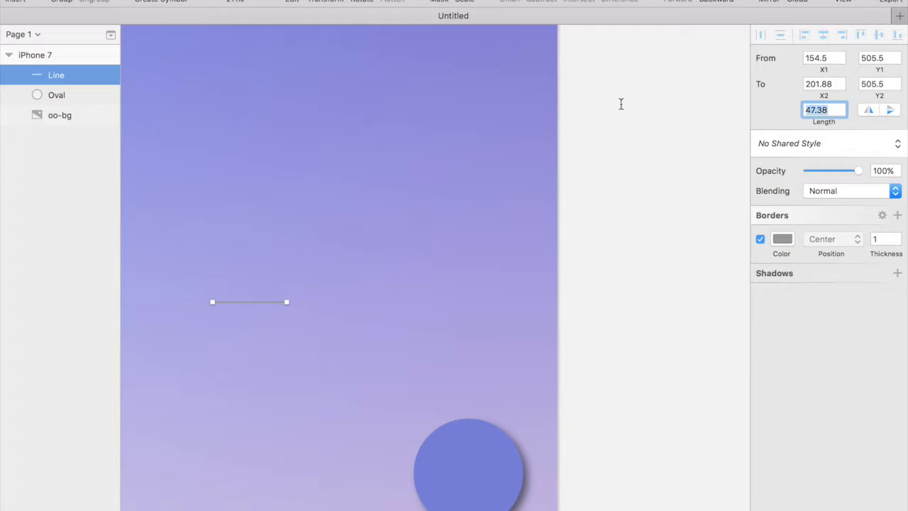
{"action": "type", "text": "20"}
{"action": "key", "text": "Return"}
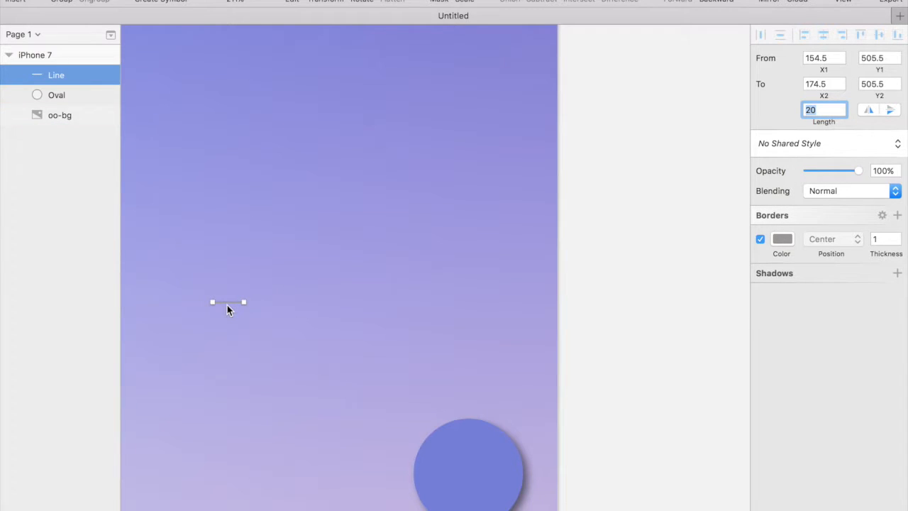
{"action": "left_click_drag", "start_coordinate": [228, 303], "coordinate": [472, 472]}
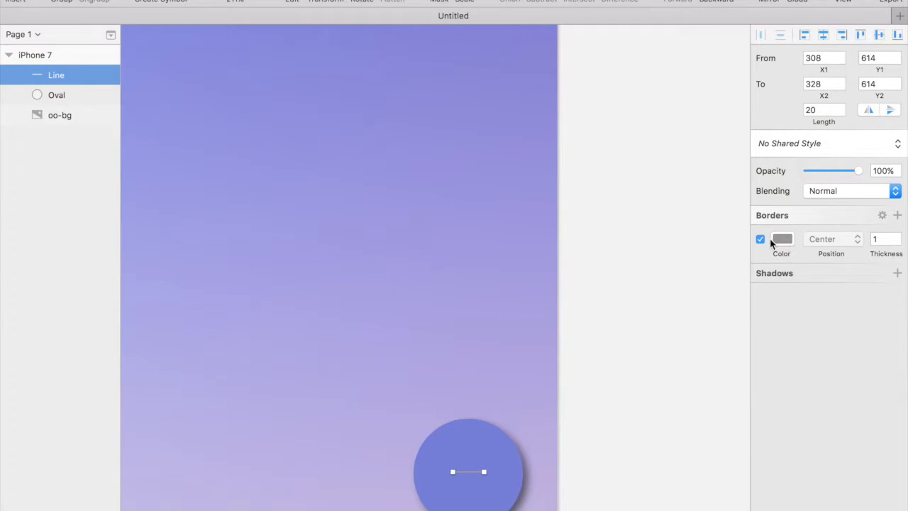
Step: Set the line's border thickness to 2 and its color to yellow F5FF00
{"action": "left_click", "coordinate": [898, 238]}
{"action": "left_click", "coordinate": [898, 236]}
{"action": "left_click", "coordinate": [898, 242]}
{"action": "left_click", "coordinate": [782, 239]}
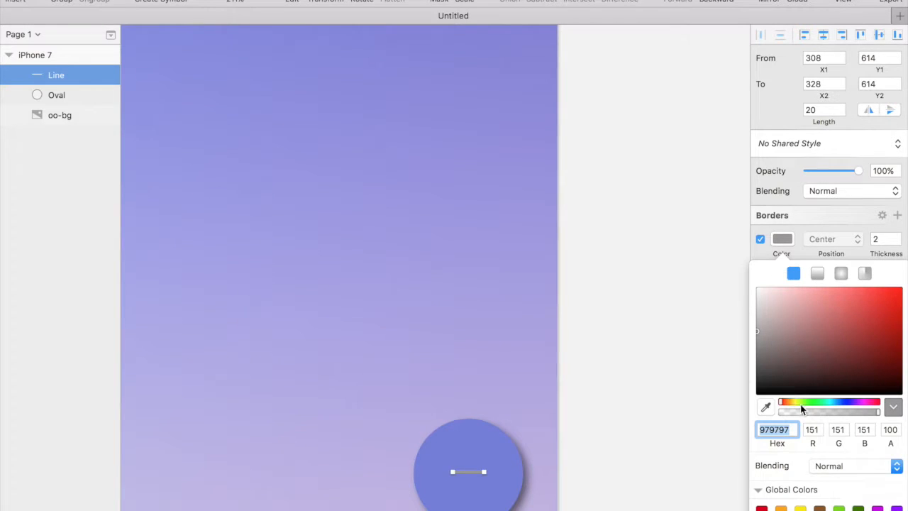
{"action": "left_click", "coordinate": [795, 400]}
{"action": "left_click_drag", "start_coordinate": [821, 334], "coordinate": [902, 287]}
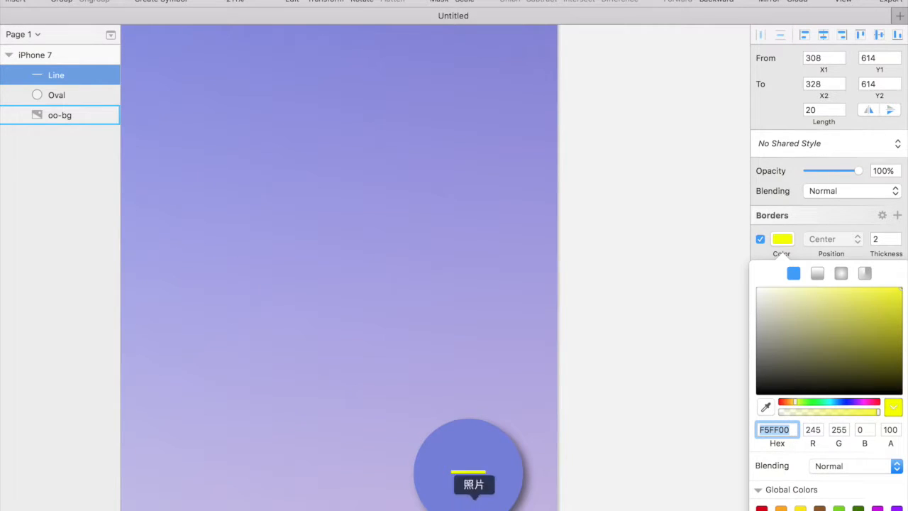
{"action": "left_click", "coordinate": [602, 430]}
Step: Lengthen the yellow horizontal line to 24
{"action": "left_click", "coordinate": [454, 472]}
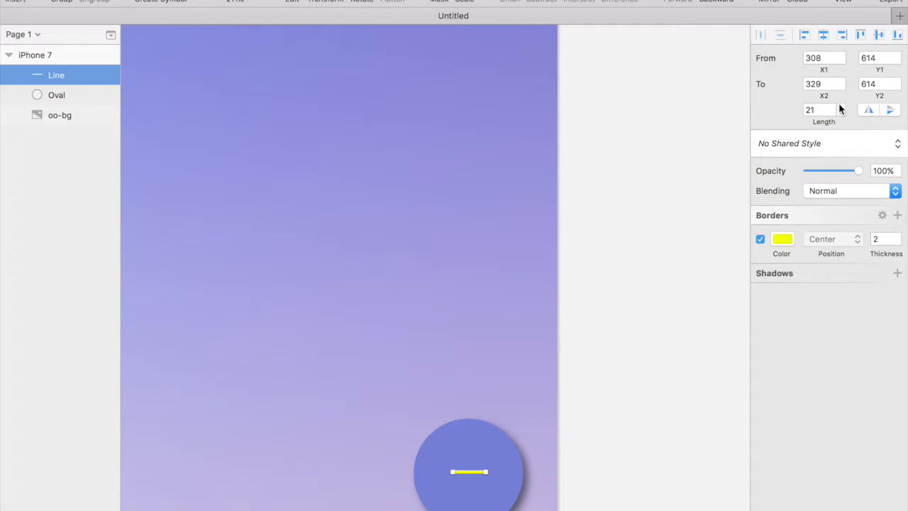
{"action": "key", "text": "Up"}
{"action": "key", "text": "Up"}
{"action": "key", "text": "Up"}
{"action": "left_click", "coordinate": [659, 466]}
Step: Duplicate the yellow line, make the copy vertical and move it across the original's middle to form a plus sign
{"action": "left_click", "coordinate": [480, 471]}
{"action": "key", "text": "super+d"}
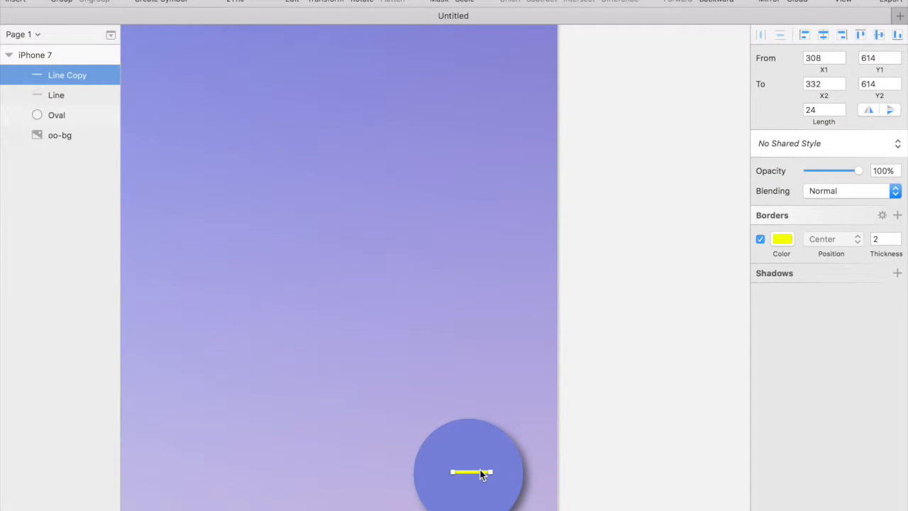
{"action": "left_click_drag", "start_coordinate": [490, 472], "coordinate": [465, 462]}
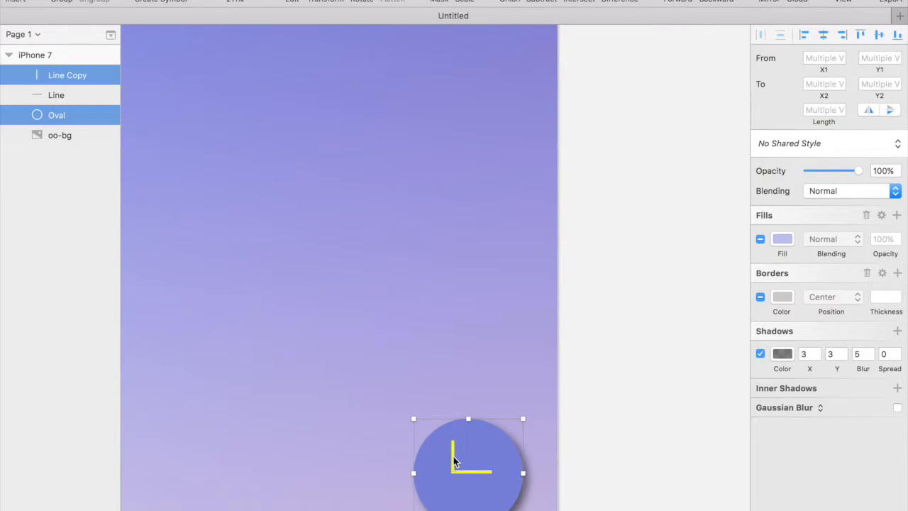
{"action": "double_click", "coordinate": [455, 461]}
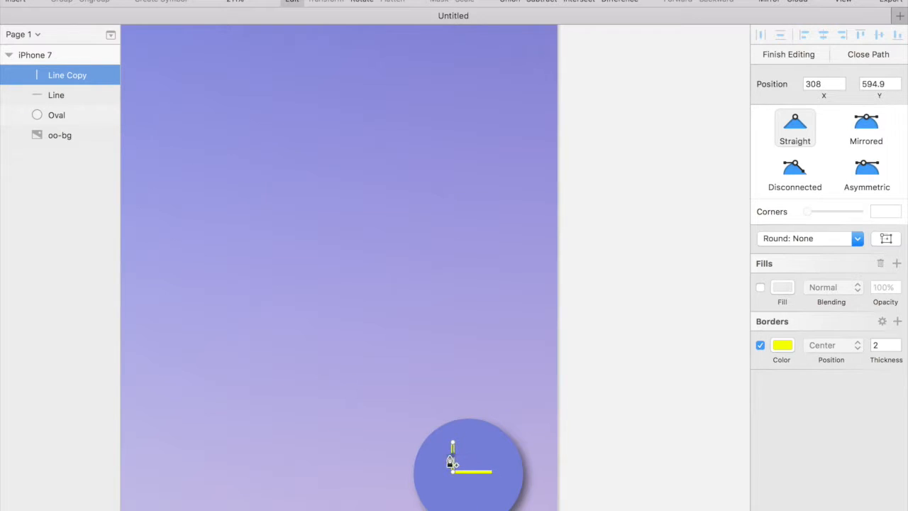
{"action": "left_click", "coordinate": [584, 454]}
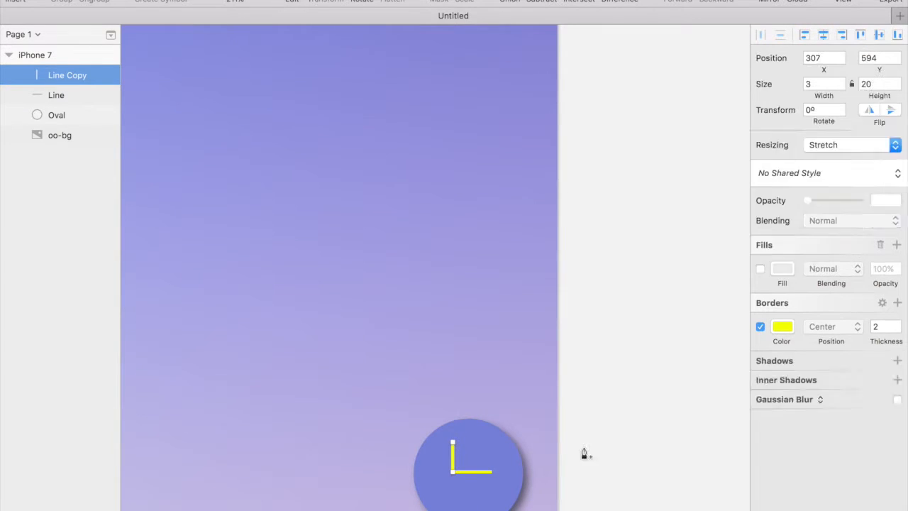
{"action": "mouse_move", "coordinate": [453, 458]}
{"action": "left_mouse_down"}
{"action": "mouse_move", "coordinate": [468, 458]}
{"action": "mouse_move", "coordinate": [468, 467]}
{"action": "left_mouse_up"}
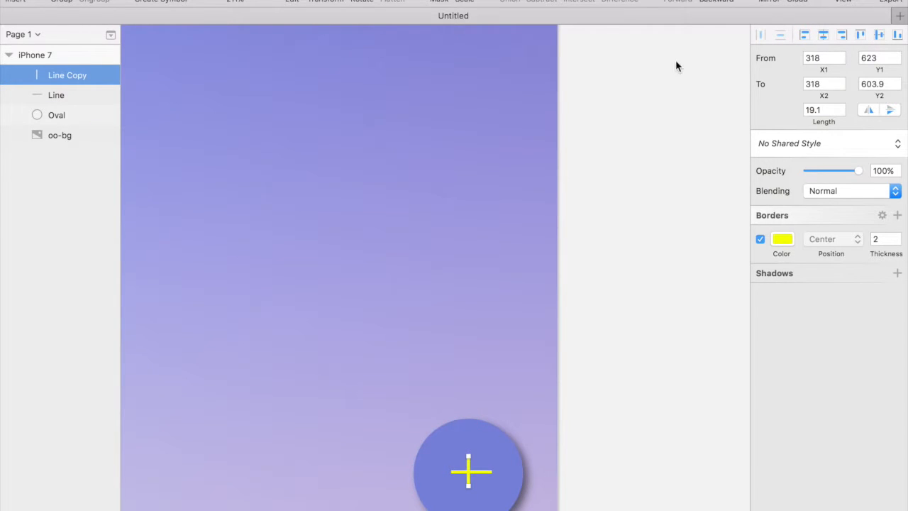
Step: Set the vertical line's length to 25
{"action": "double_click", "coordinate": [831, 108]}
{"action": "type", "text": "25"}
{"action": "key", "text": "Return"}
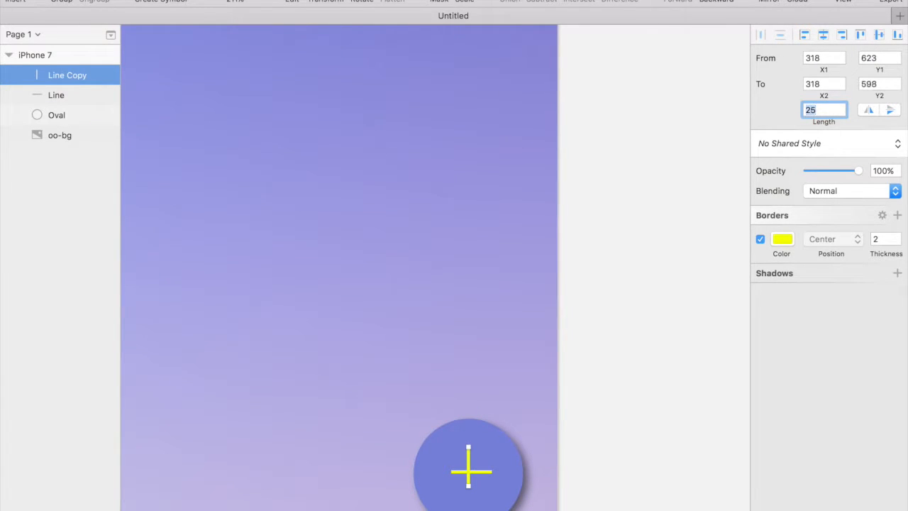
Step: Set the vertical line's length to 24 and centre both yellow lines on each other horizontally and vertically
{"action": "left_click", "coordinate": [475, 472]}
{"action": "left_click", "coordinate": [468, 469]}
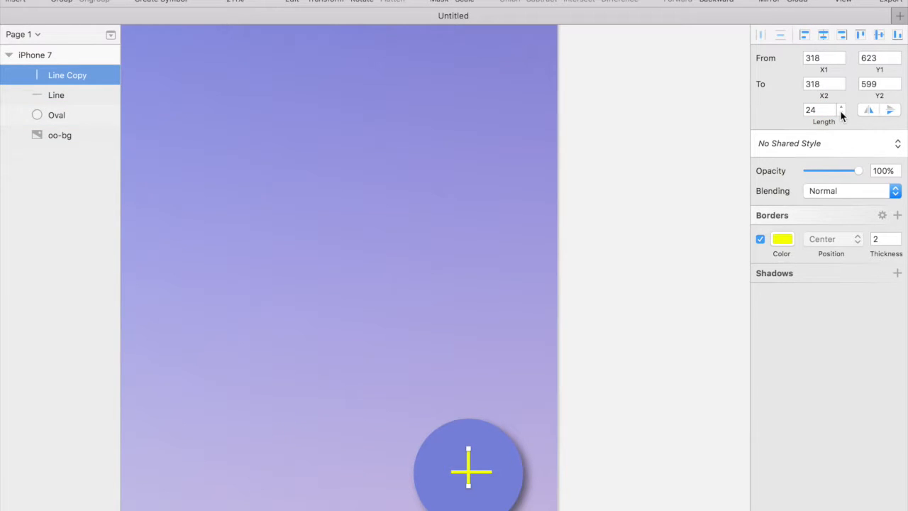
{"action": "left_click", "coordinate": [476, 472], "text": "shift"}
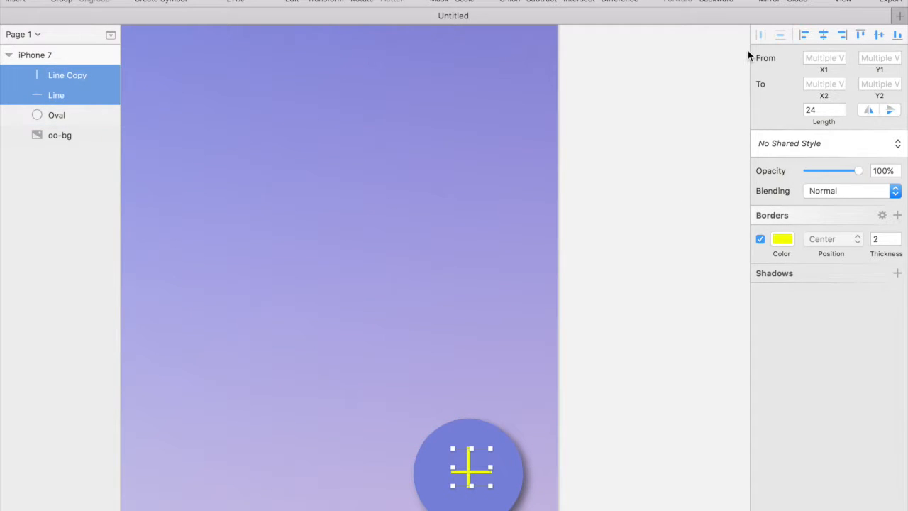
{"action": "left_click", "coordinate": [822, 36]}
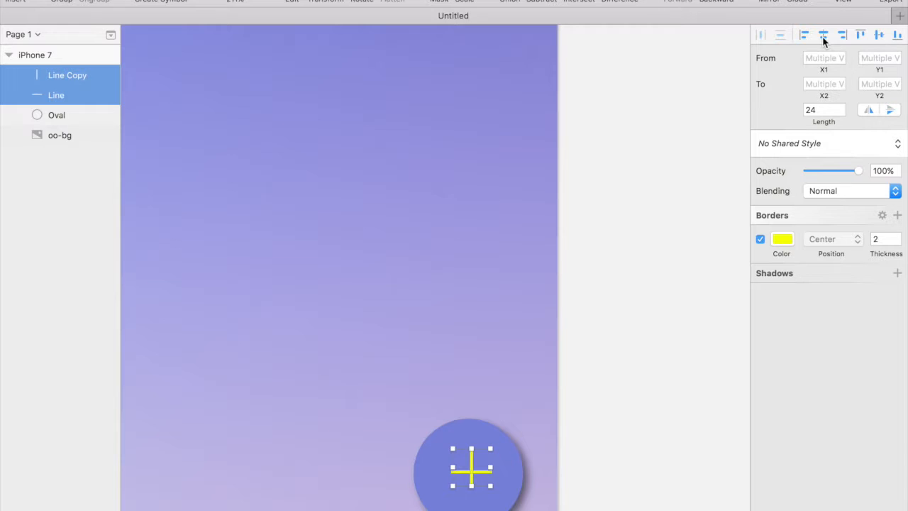
{"action": "left_click", "coordinate": [879, 35]}
{"action": "left_click", "coordinate": [643, 306]}
Step: Group the two yellow lines and name the group "plus sign"
{"action": "left_click", "coordinate": [486, 468]}
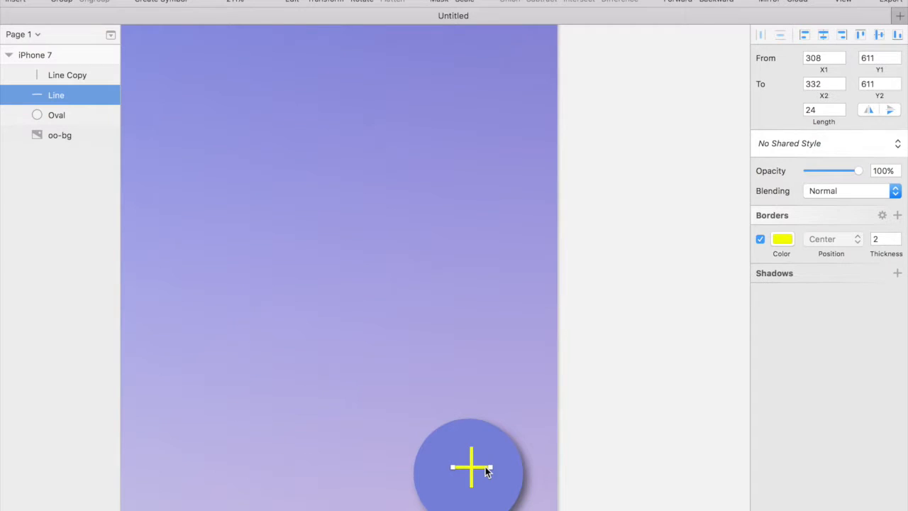
{"action": "left_click", "coordinate": [472, 463], "text": "shift"}
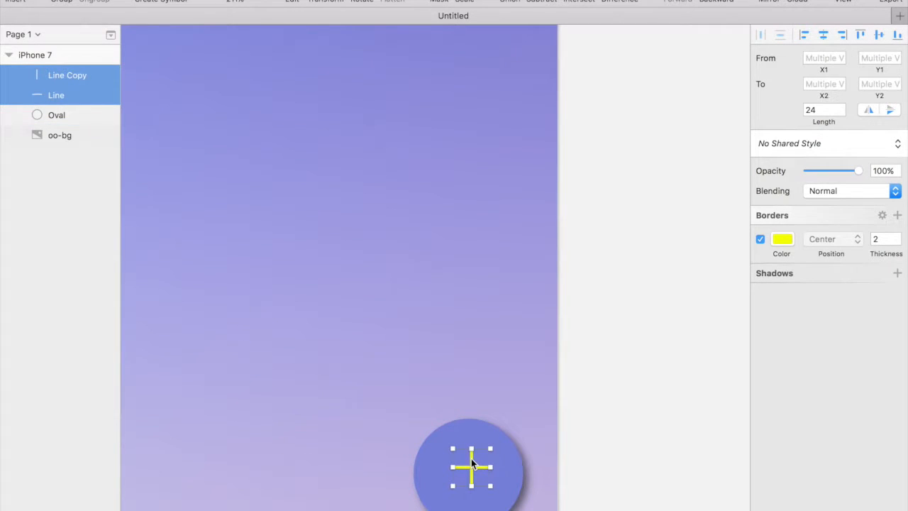
{"action": "key", "text": "super+g"}
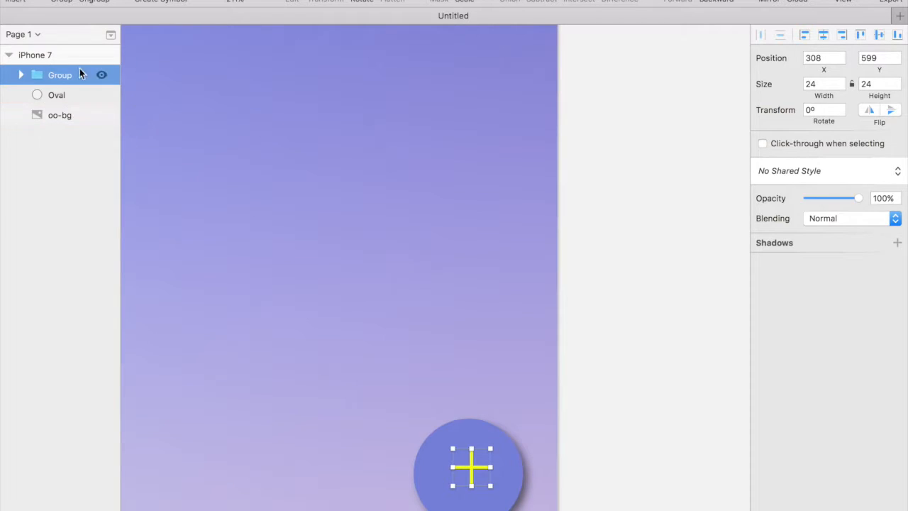
{"action": "double_click", "coordinate": [61, 76]}
{"action": "type", "text": "plus"}
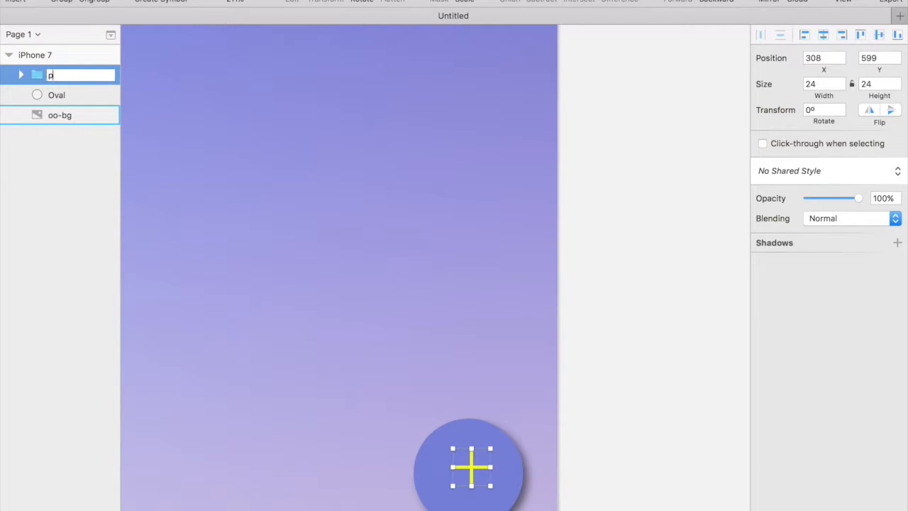
{"action": "type", "text": " sign"}
{"action": "key", "text": "Return"}
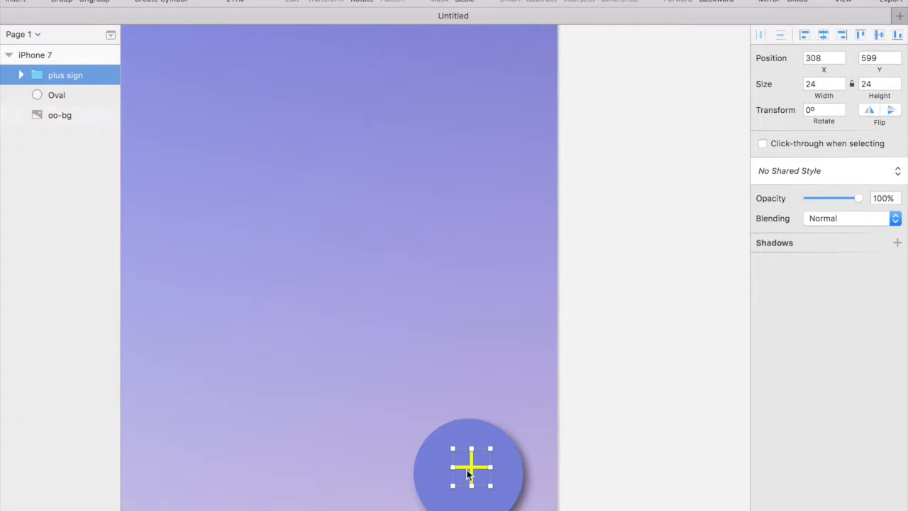
Step: Move the plus sign group to the centre of the round button, at X 306, Y 603
{"action": "left_click_drag", "start_coordinate": [469, 465], "coordinate": [466, 472]}
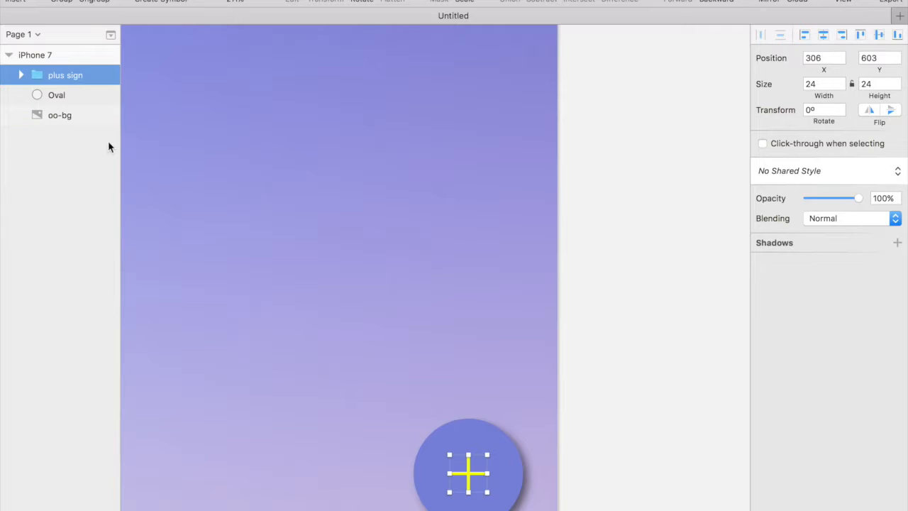
{"action": "left_click", "coordinate": [50, 186]}
Step: Group the plus sign with the oval and name the new group "add btn"
{"action": "left_click", "coordinate": [59, 93], "text": "shift"}
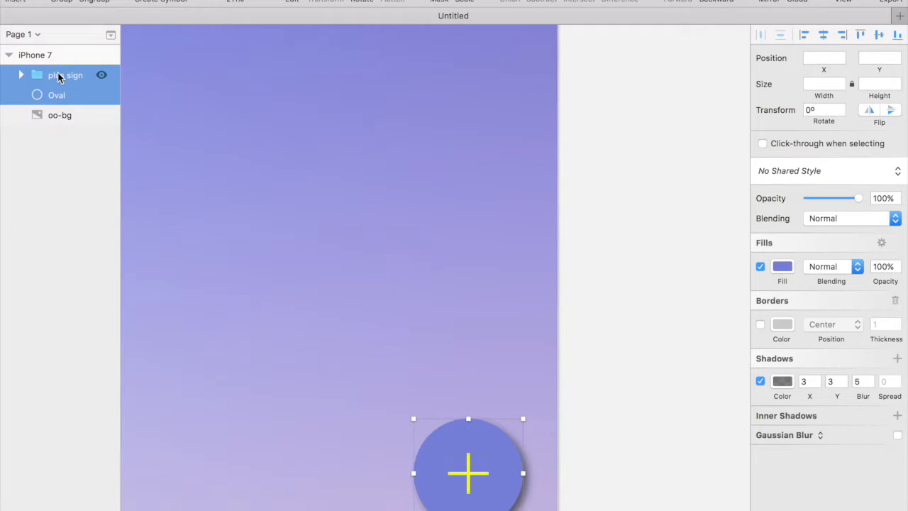
{"action": "key", "text": "super+g"}
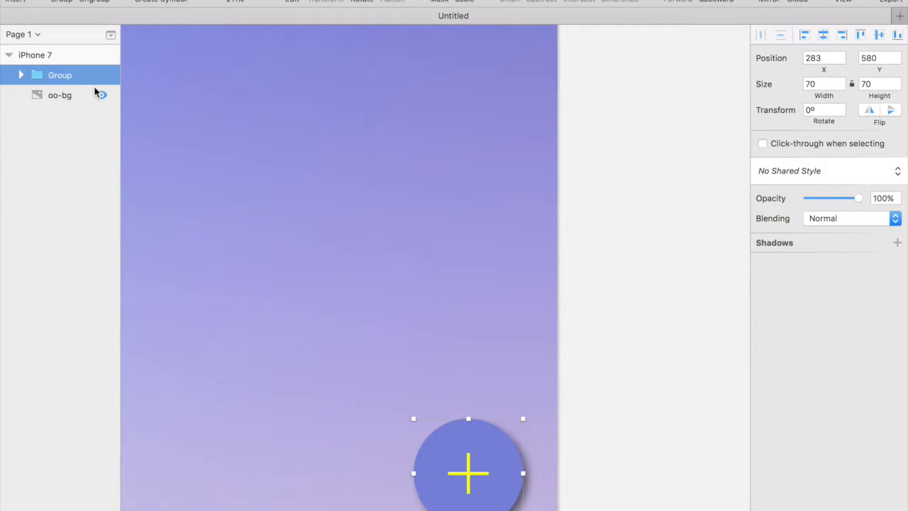
{"action": "double_click", "coordinate": [53, 75]}
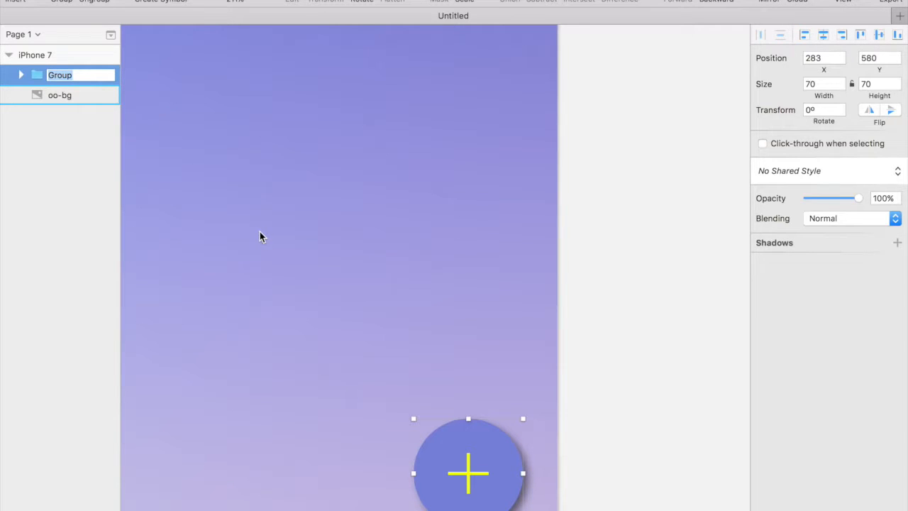
{"action": "type", "text": "add btn"}
{"action": "key", "text": "Return"}
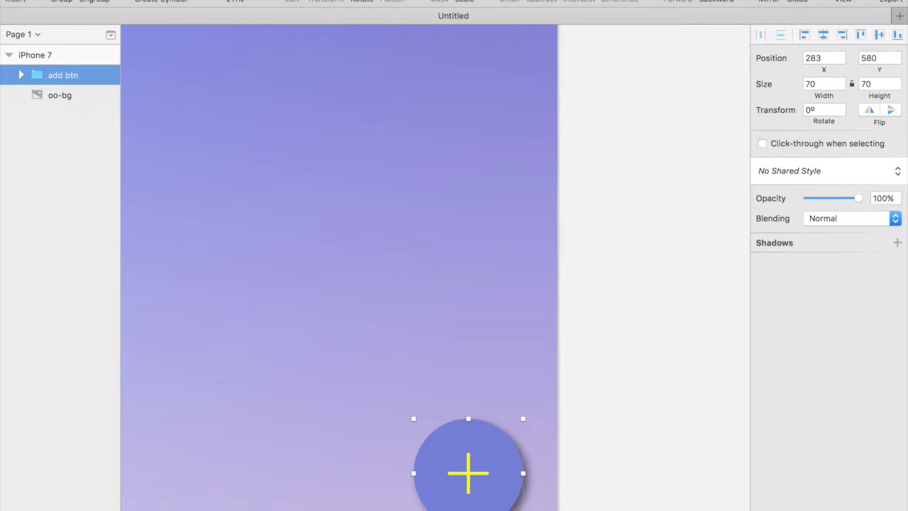
{"action": "key", "text": "super+plus"}
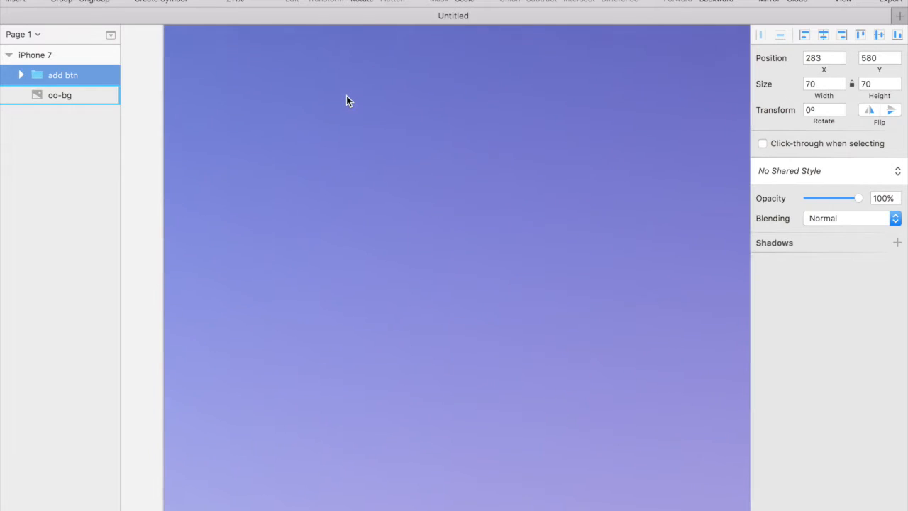
{"action": "key", "text": "super+0"}
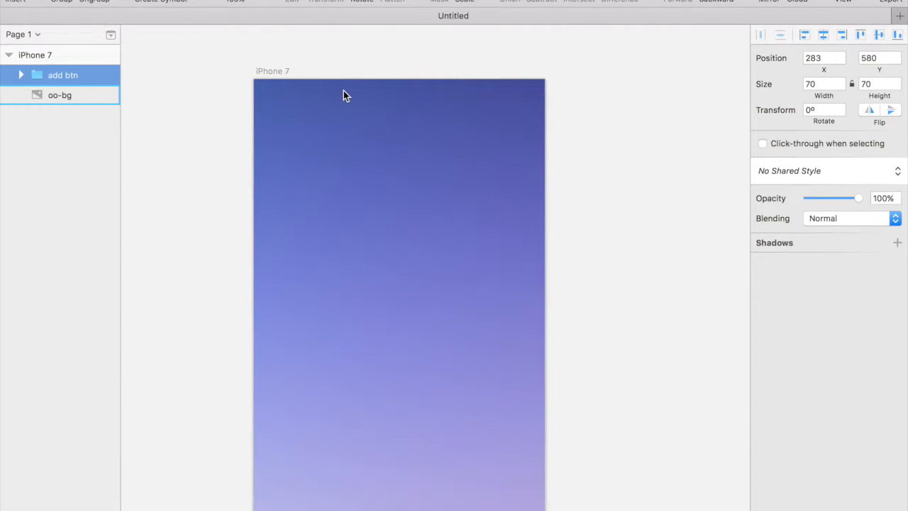
{"action": "scroll", "coordinate": [394, 105], "scroll_direction": "up", "scroll_amount": 3}
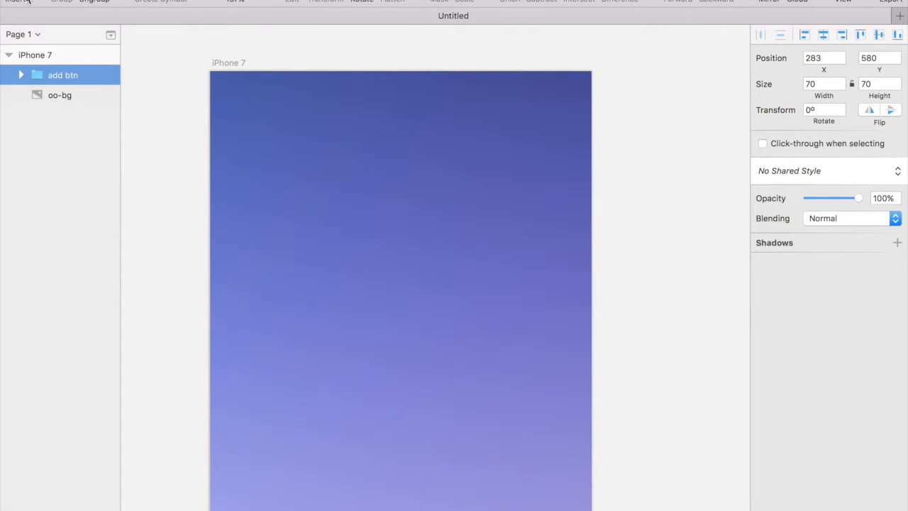
{"action": "left_click", "coordinate": [27, 1]}
{"action": "mouse_move", "coordinate": [49, 46]}
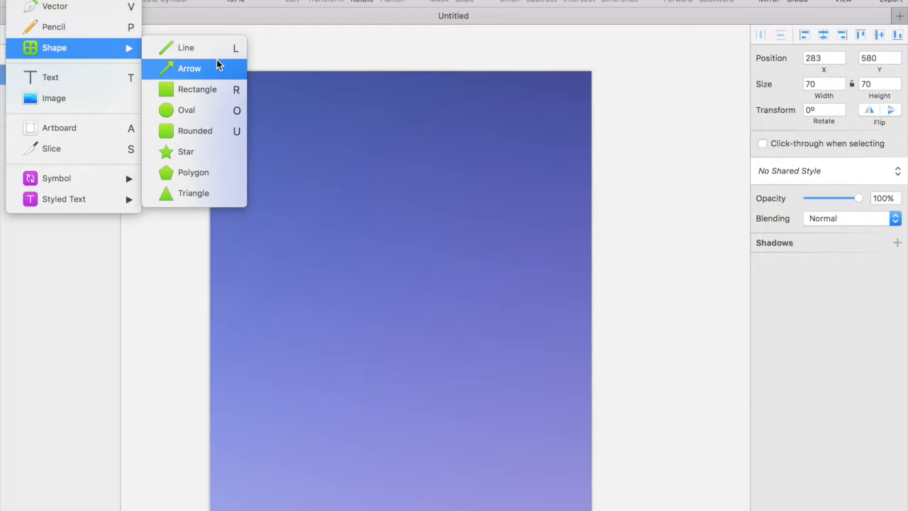
{"action": "left_click", "coordinate": [203, 131]}
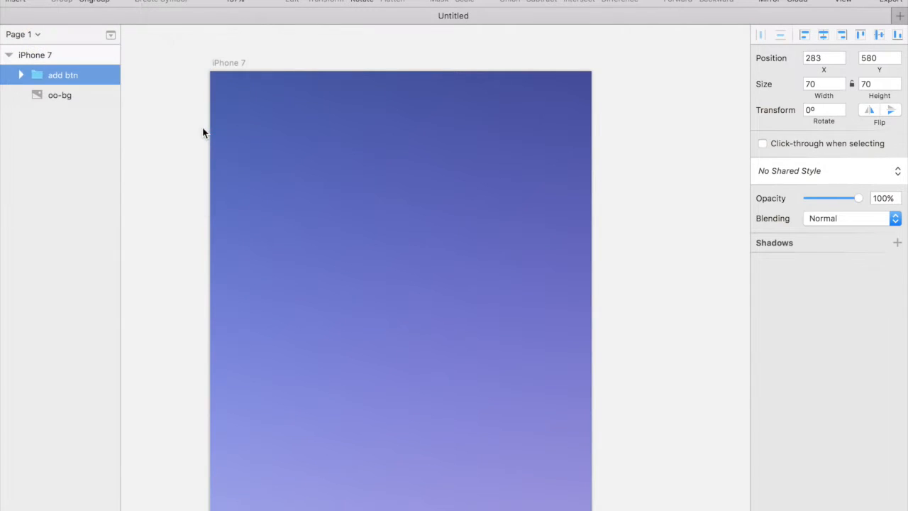
{"action": "left_click", "coordinate": [251, 121]}
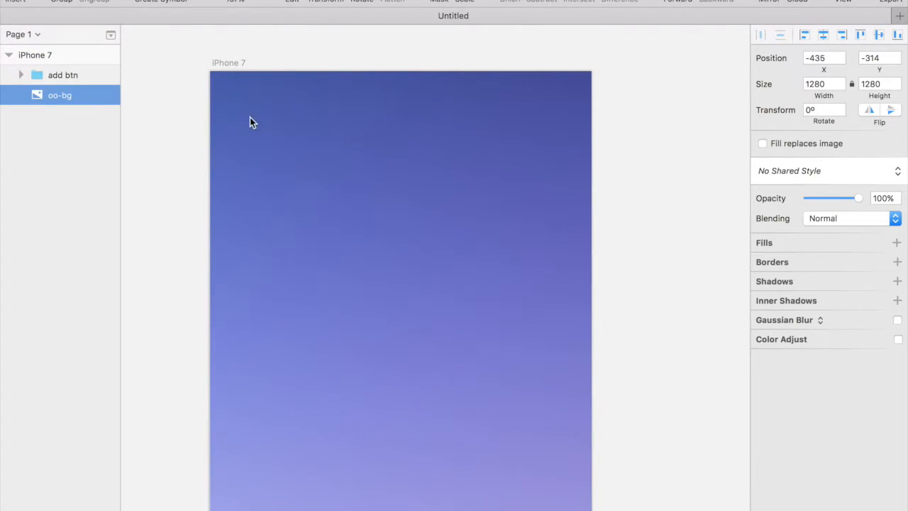
Step: Draw a rounded rectangle about 259 wide across the upper part of the artboard and set its height to 50
{"action": "left_click", "coordinate": [19, 3]}
{"action": "mouse_move", "coordinate": [66, 62]}
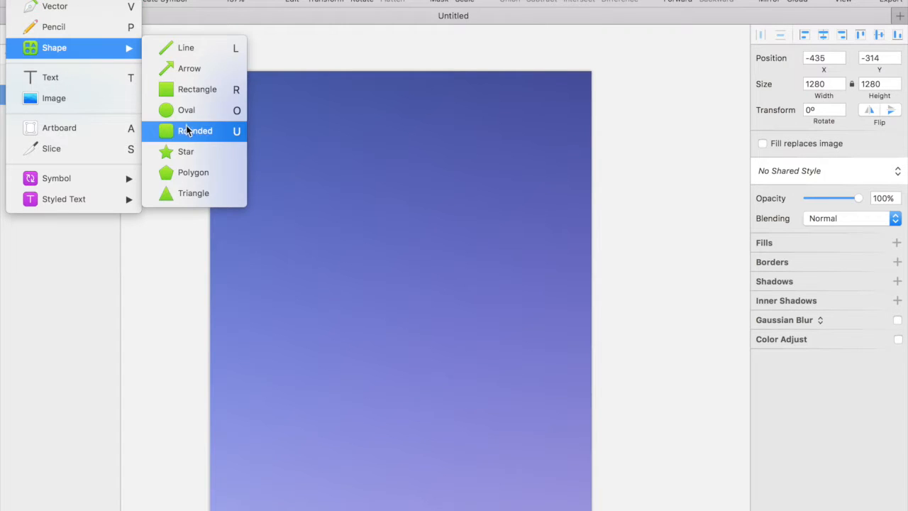
{"action": "left_click", "coordinate": [213, 131]}
{"action": "left_click_drag", "start_coordinate": [275, 140], "coordinate": [539, 190]}
{"action": "left_click", "coordinate": [873, 84]}
{"action": "type", "text": "50"}
{"action": "key", "text": "Return"}
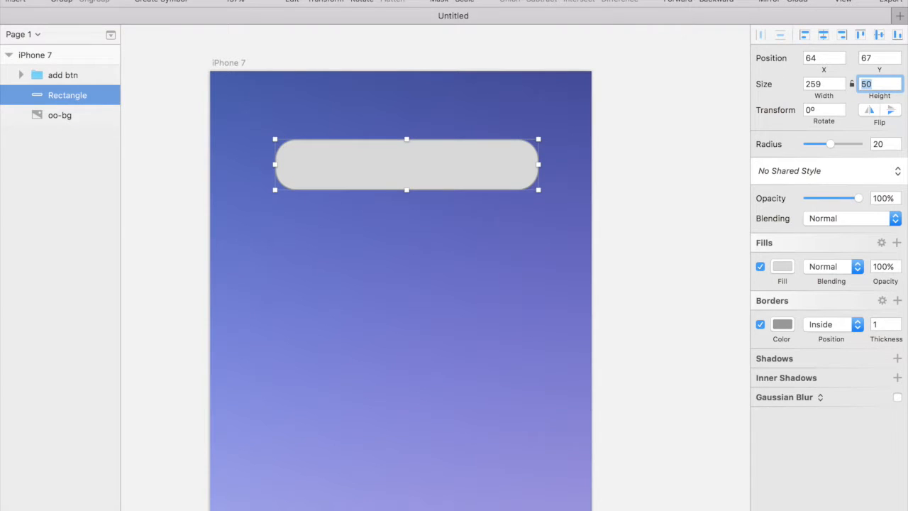
Step: Set the rounded rectangle's width to 280 and move it up, centred on the artboard at X 48, Y 39
{"action": "left_click", "coordinate": [823, 85]}
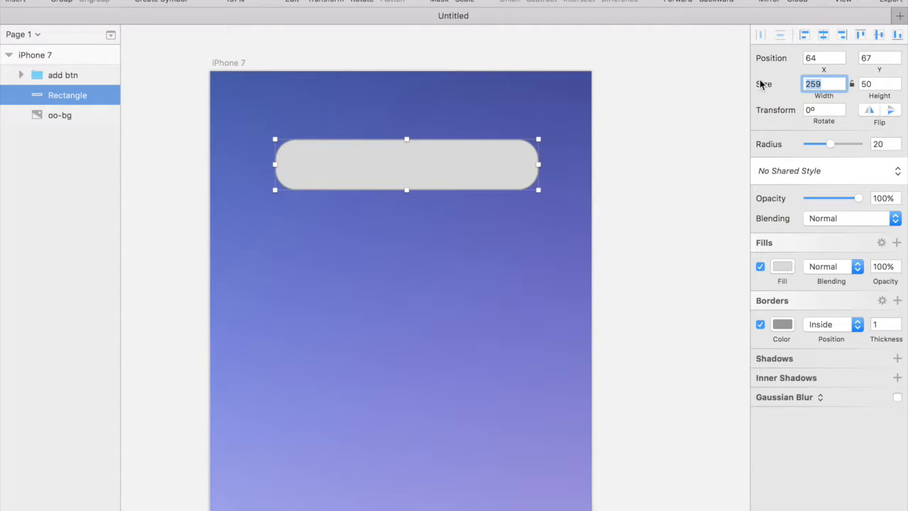
{"action": "type", "text": "25"}
{"action": "key", "text": "BackSpace"}
{"action": "type", "text": "80"}
{"action": "key", "text": "Return"}
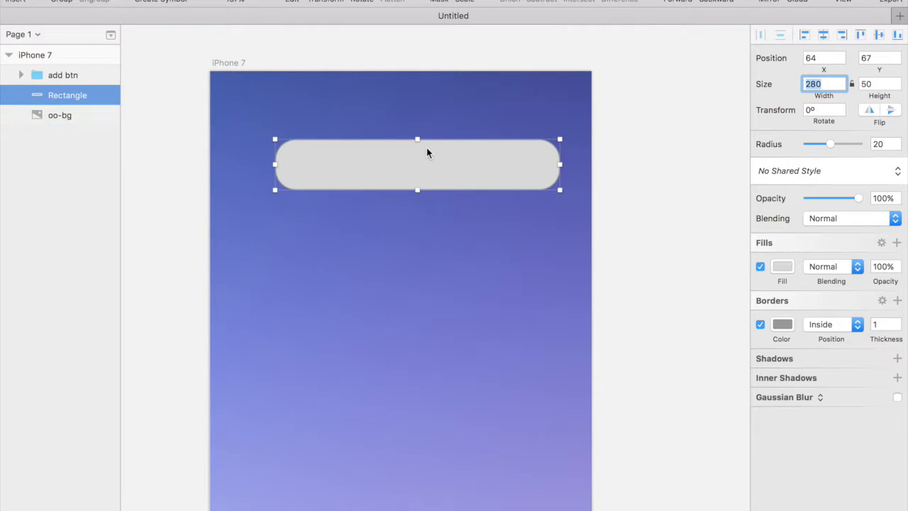
{"action": "left_click_drag", "start_coordinate": [466, 166], "coordinate": [450, 138]}
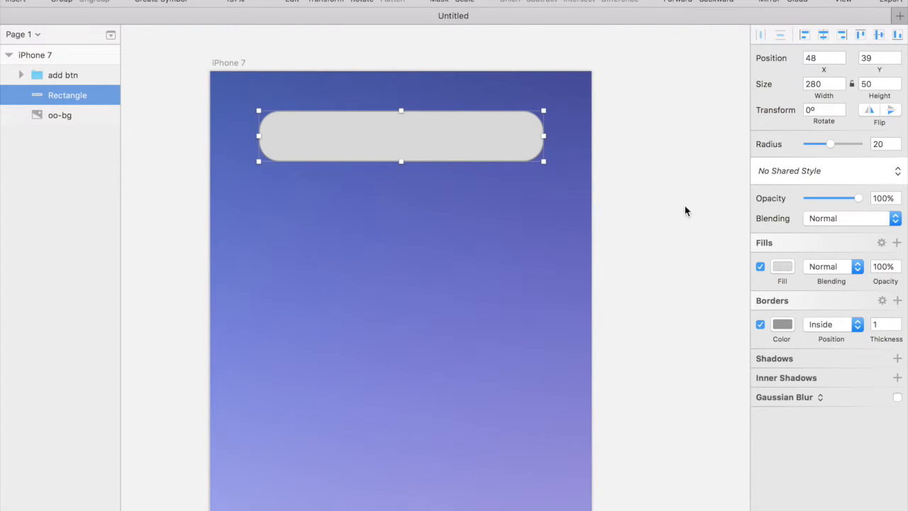
Step: Reduce the rounded rectangle's corner radius to 16
{"action": "left_click", "coordinate": [896, 148]}
{"action": "left_click", "coordinate": [896, 149]}
{"action": "left_click", "coordinate": [896, 148]}
{"action": "left_click", "coordinate": [896, 149]}
{"action": "left_click", "coordinate": [896, 148]}
{"action": "left_click", "coordinate": [896, 148]}
{"action": "left_click", "coordinate": [896, 148]}
{"action": "left_click", "coordinate": [896, 148]}
{"action": "left_click", "coordinate": [896, 141]}
{"action": "left_click", "coordinate": [896, 141]}
{"action": "left_click", "coordinate": [896, 141]}
{"action": "left_click", "coordinate": [896, 141]}
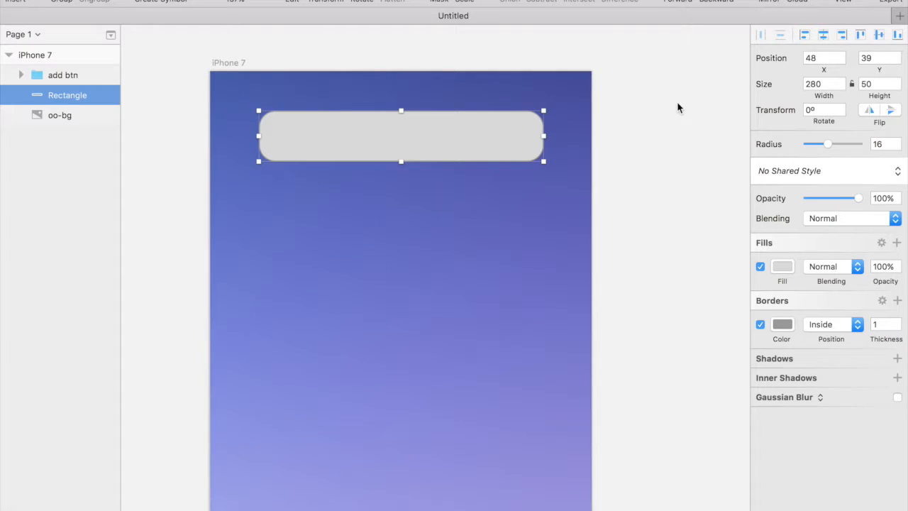
Step: Turn off the rounded rectangle's border and set its fill color to white FFFFFF
{"action": "left_click", "coordinate": [760, 324]}
{"action": "left_click", "coordinate": [781, 266]}
{"action": "type", "text": "FFFFFF"}
{"action": "key", "text": "Return"}
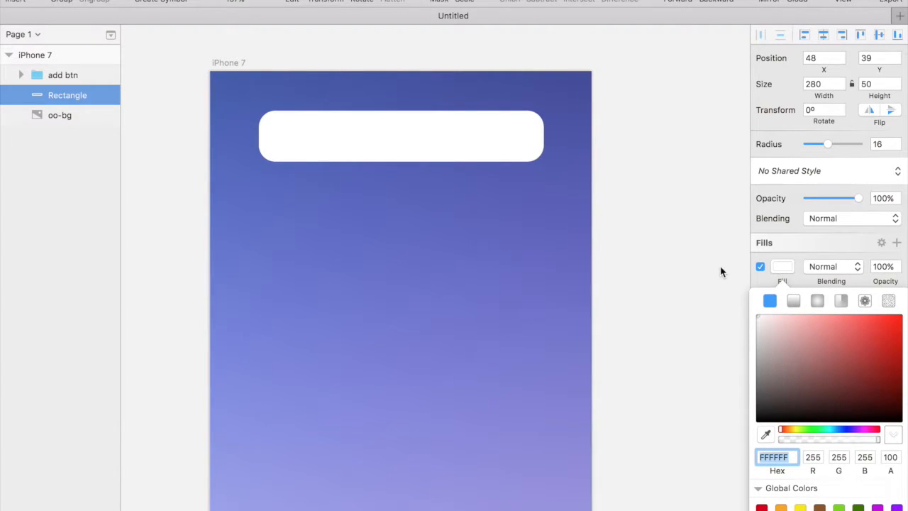
Step: Set the opacity of the rounded rectangle's white fill to 60%
{"action": "left_click", "coordinate": [875, 257]}
{"action": "left_click", "coordinate": [887, 268]}
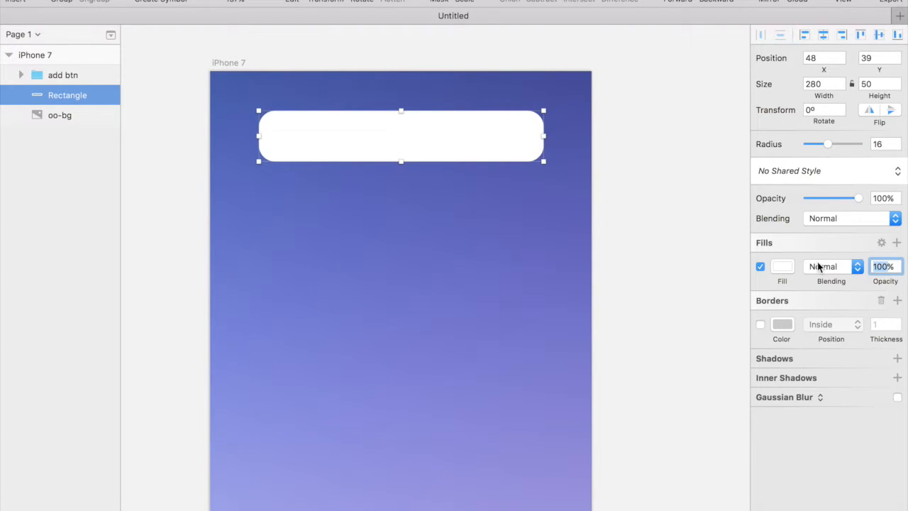
{"action": "type", "text": "60"}
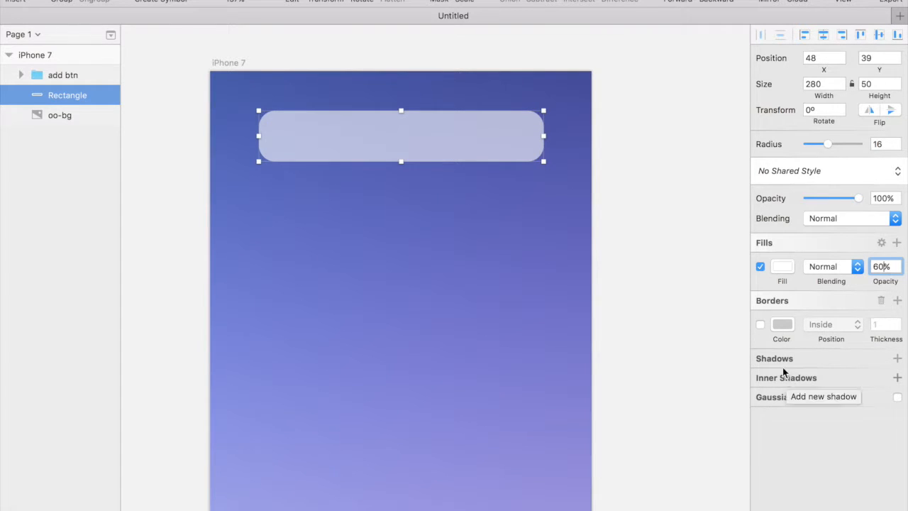
{"action": "left_click", "coordinate": [690, 281]}
Step: Add the text "Quit Smoking" over the upper-left part of the translucent rounded rectangle
{"action": "key", "text": "super+plus"}
{"action": "scroll", "coordinate": [426, 197], "scroll_direction": "up", "scroll_amount": 3}
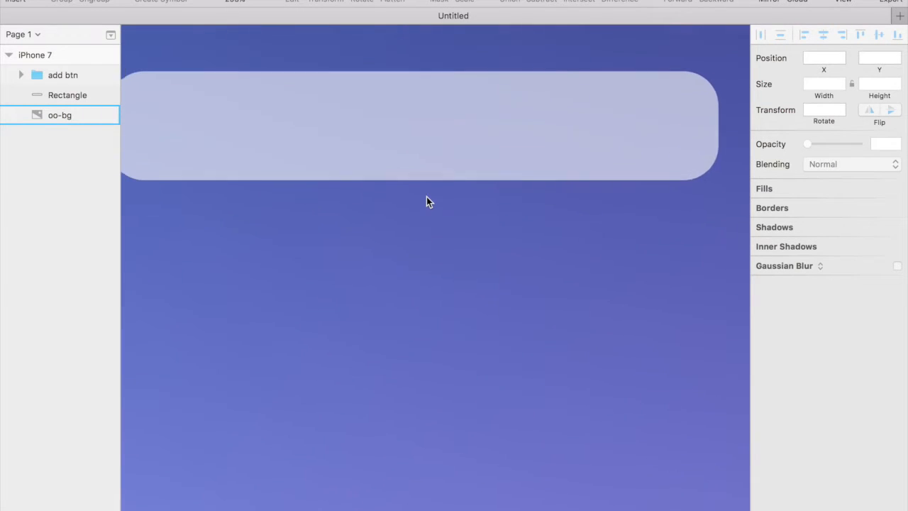
{"action": "scroll", "coordinate": [404, 255], "scroll_direction": "left", "scroll_amount": 2}
{"action": "scroll", "coordinate": [357, 380], "scroll_direction": "down", "scroll_amount": 3}
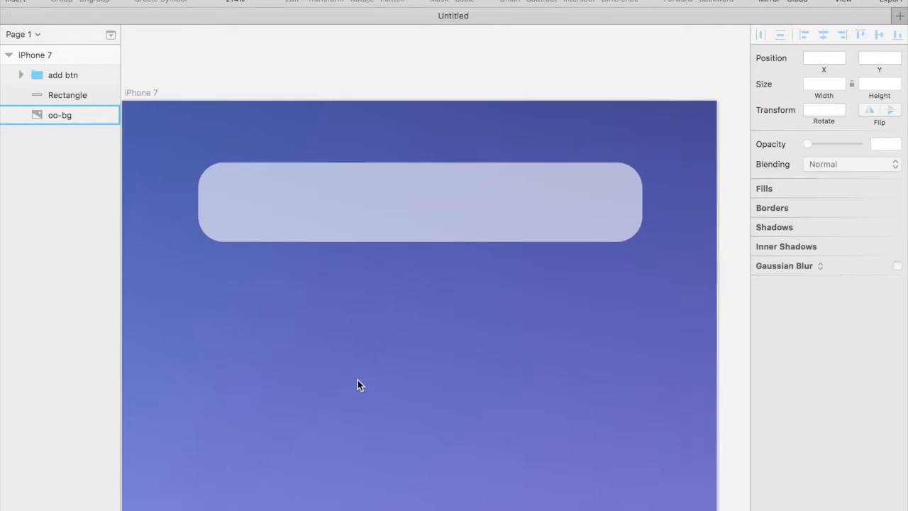
{"action": "scroll", "coordinate": [358, 380], "scroll_direction": "left", "scroll_amount": 1}
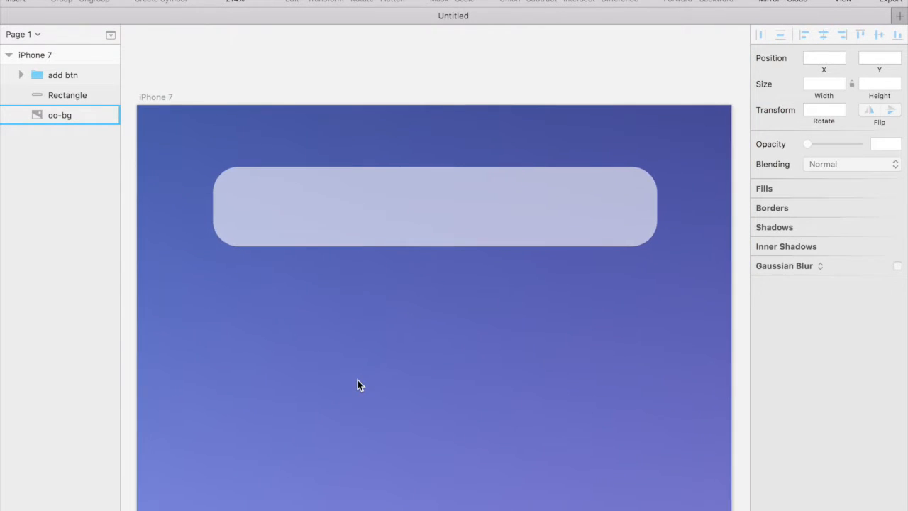
{"action": "left_click", "coordinate": [283, 189]}
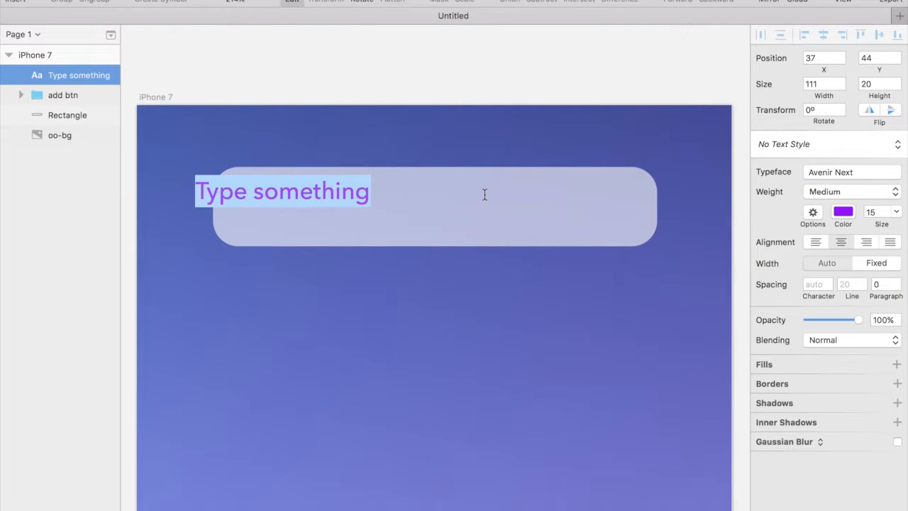
{"action": "type", "text": "Qui"}
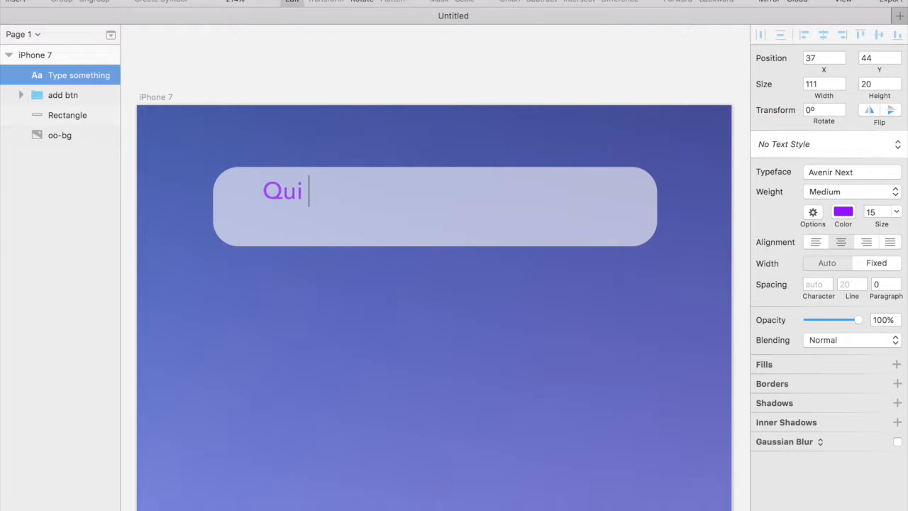
{"action": "key", "text": "BackSpace"}
{"action": "type", "text": "t "}
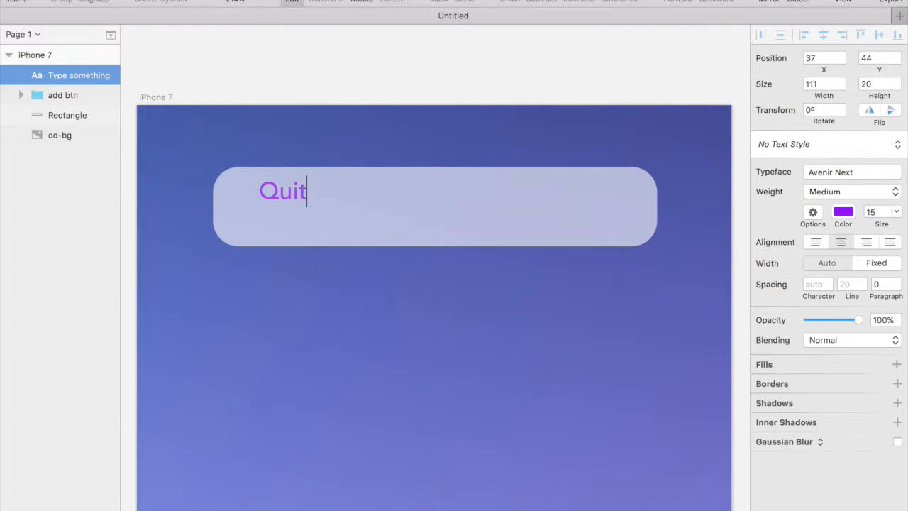
{"action": "type", "text": "Smoking"}
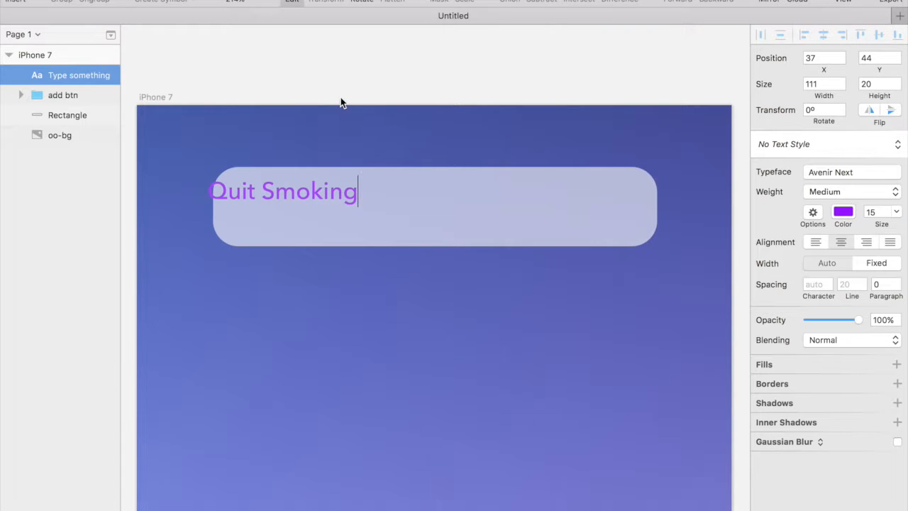
Step: Finish the "Quit Smoking" text and move it fully inside the upper-left part of the translucent card
{"action": "key", "text": "Escape"}
{"action": "mouse_move", "coordinate": [294, 196]}
{"action": "left_mouse_down"}
{"action": "mouse_move", "coordinate": [318, 196]}
{"action": "mouse_move", "coordinate": [310, 198]}
{"action": "left_mouse_up"}
{"action": "left_click", "coordinate": [272, 53]}
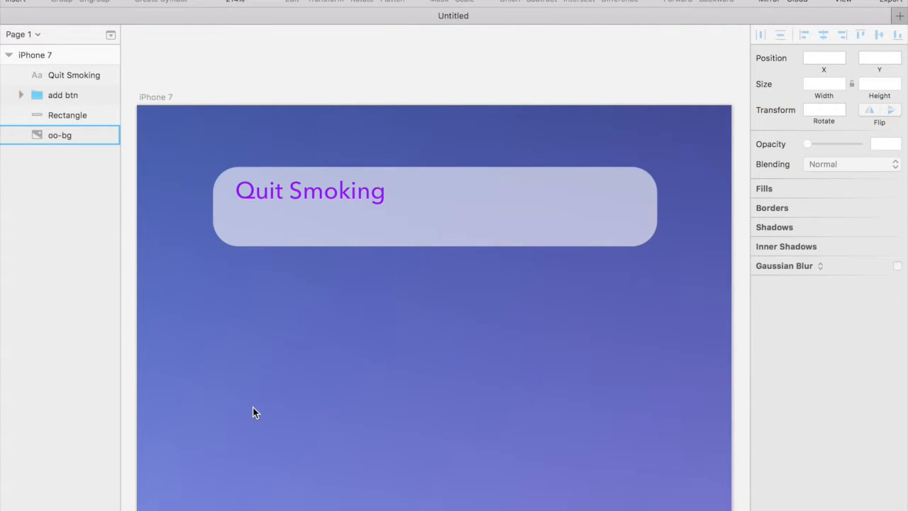
Step: Draw a thin 240 by 7 rounded bar below the "Quit Smoking" text, positioned at X 68, Y 74
{"action": "key", "text": "u"}
{"action": "left_click_drag", "start_coordinate": [240, 219], "coordinate": [633, 228]}
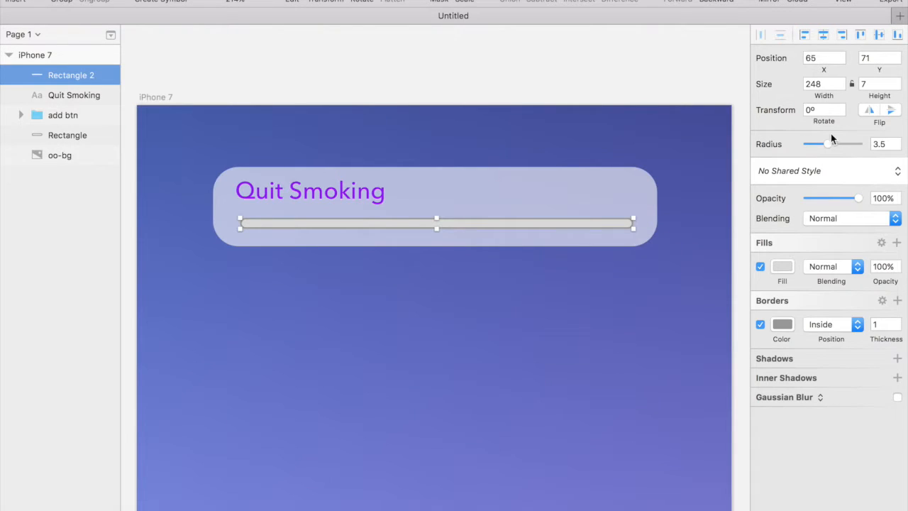
{"action": "left_click", "coordinate": [840, 87]}
{"action": "left_click", "coordinate": [840, 87]}
{"action": "left_click", "coordinate": [840, 87]}
{"action": "left_click", "coordinate": [840, 87]}
{"action": "left_click", "coordinate": [840, 87]}
{"action": "left_click", "coordinate": [840, 87]}
{"action": "left_click", "coordinate": [839, 88]}
{"action": "left_click", "coordinate": [840, 87]}
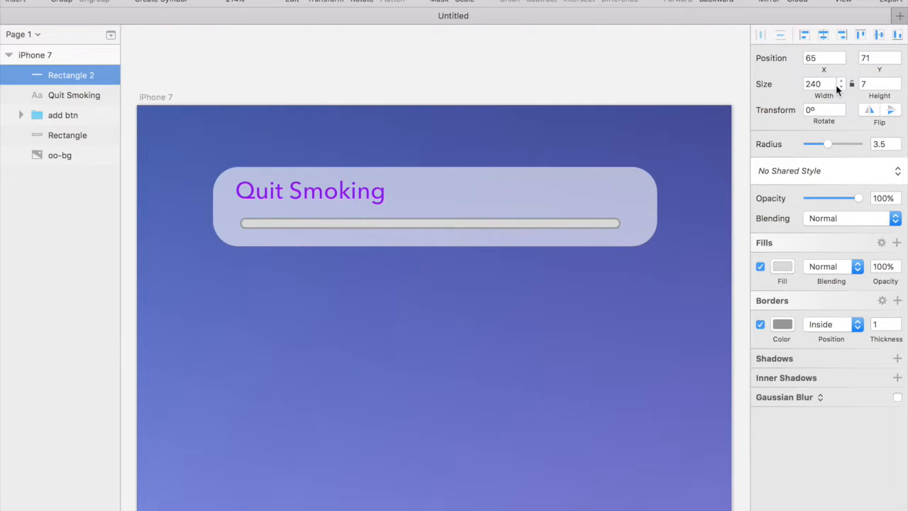
{"action": "mouse_move", "coordinate": [501, 225]}
{"action": "left_mouse_down"}
{"action": "mouse_move", "coordinate": [509, 229]}
{"action": "mouse_move", "coordinate": [511, 220]}
{"action": "mouse_move", "coordinate": [501, 227]}
{"action": "left_mouse_up"}
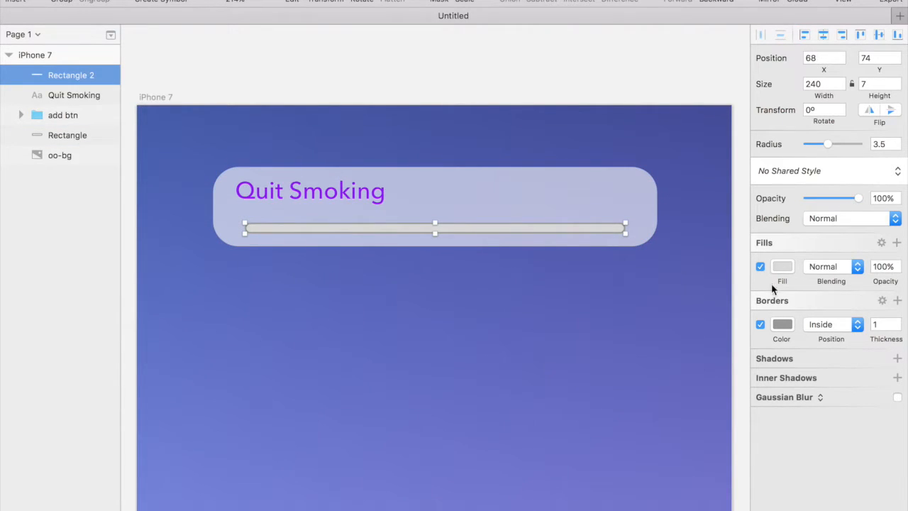
Step: Turn off the thin bar's fill and sample light gray E2E2E2 for its border color
{"action": "left_click", "coordinate": [760, 268]}
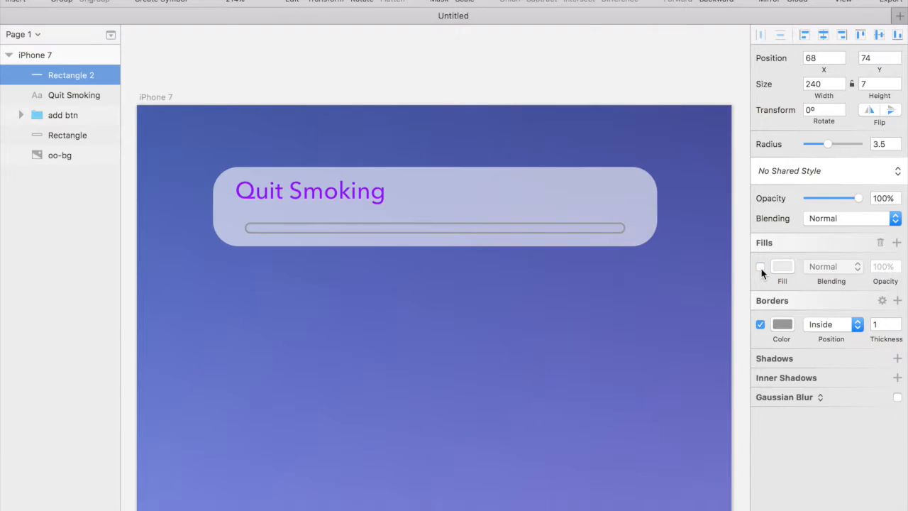
{"action": "left_click", "coordinate": [782, 324]}
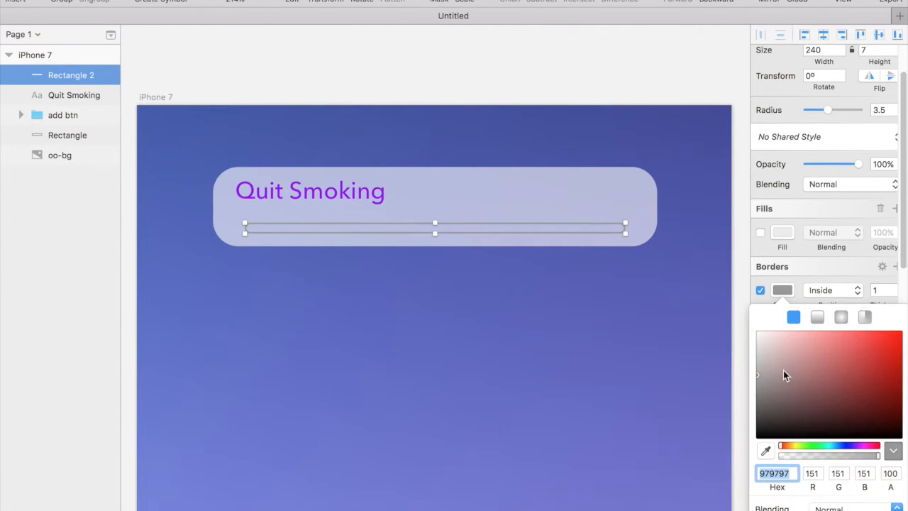
{"action": "left_click", "coordinate": [765, 450]}
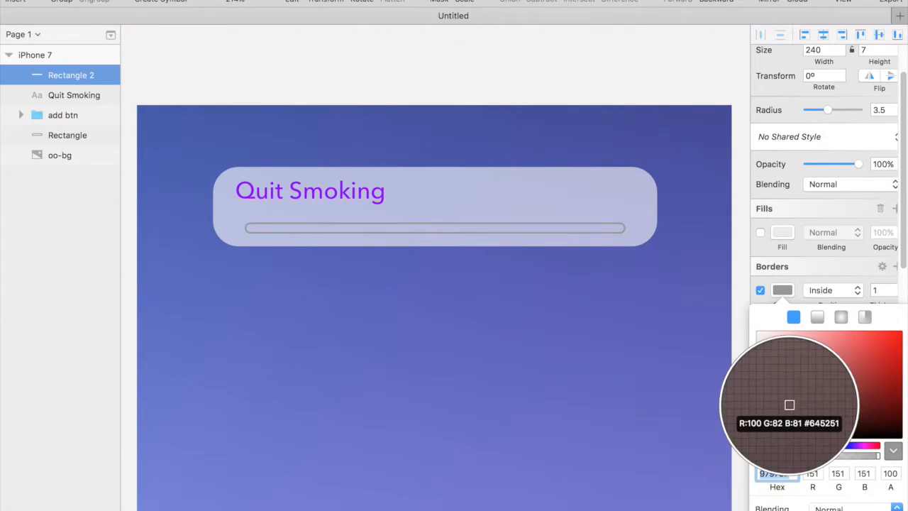
{"action": "left_click", "coordinate": [783, 456]}
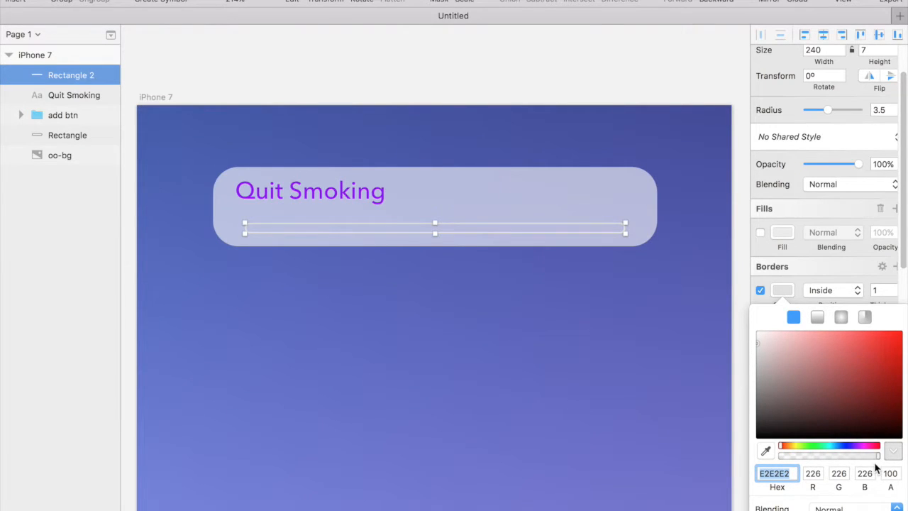
Step: Add a shadow to the thin bar and set the shadow color to purple 9012FE
{"action": "scroll", "coordinate": [803, 229], "scroll_direction": "down", "scroll_amount": 3}
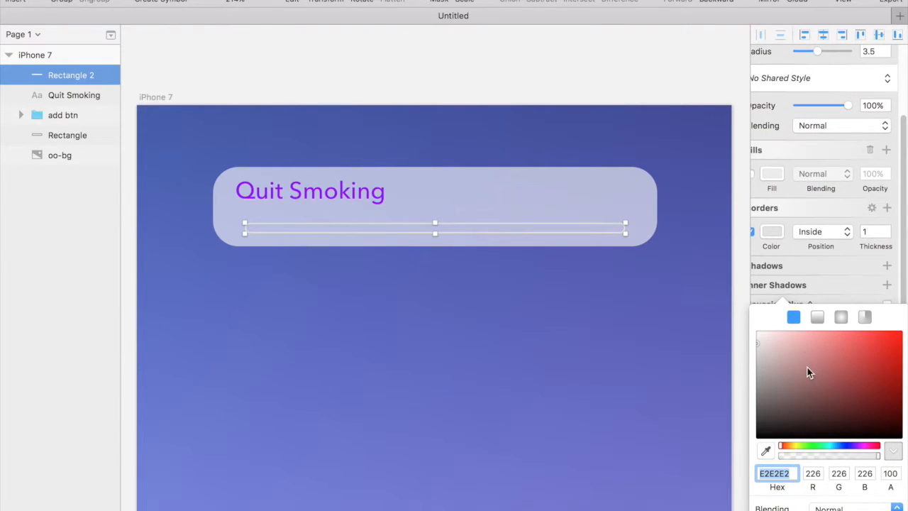
{"action": "scroll", "coordinate": [804, 263], "scroll_direction": "up", "scroll_amount": 3}
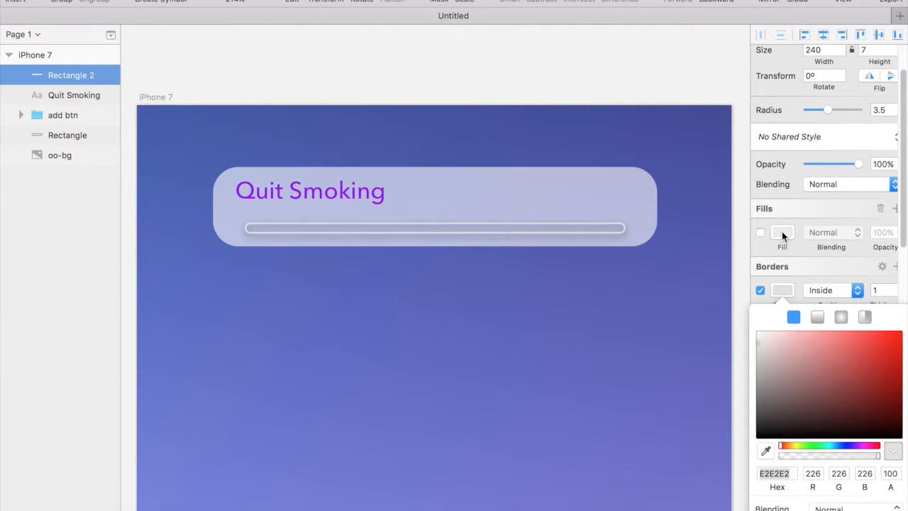
{"action": "left_click", "coordinate": [611, 216]}
{"action": "left_click", "coordinate": [592, 225]}
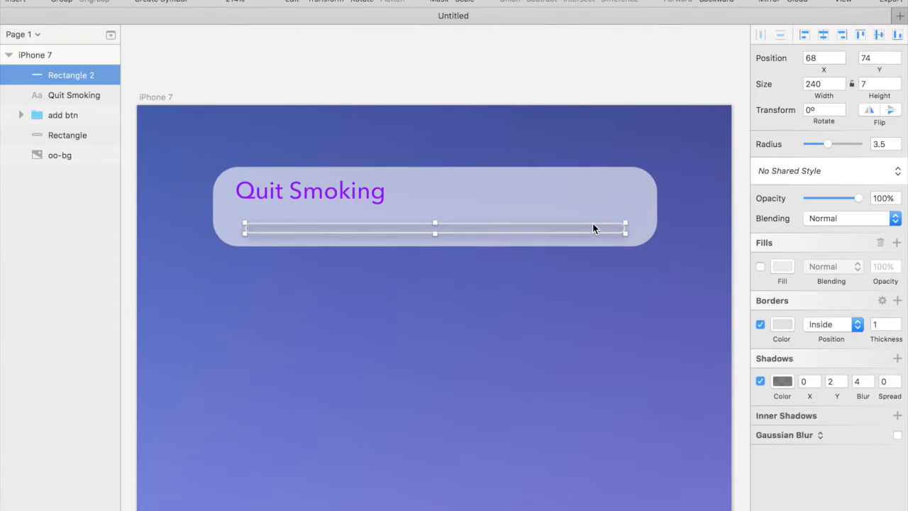
{"action": "left_click", "coordinate": [782, 382]}
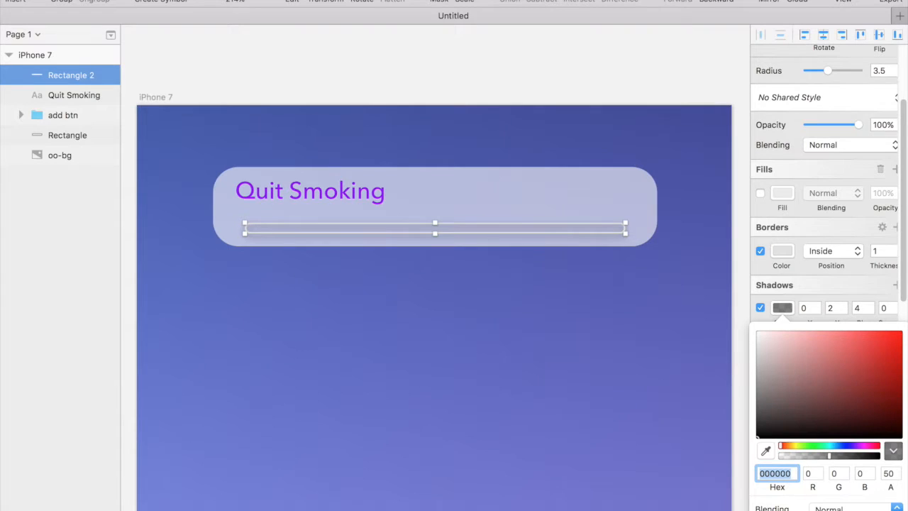
{"action": "type", "text": "9012FE"}
{"action": "key", "text": "Return"}
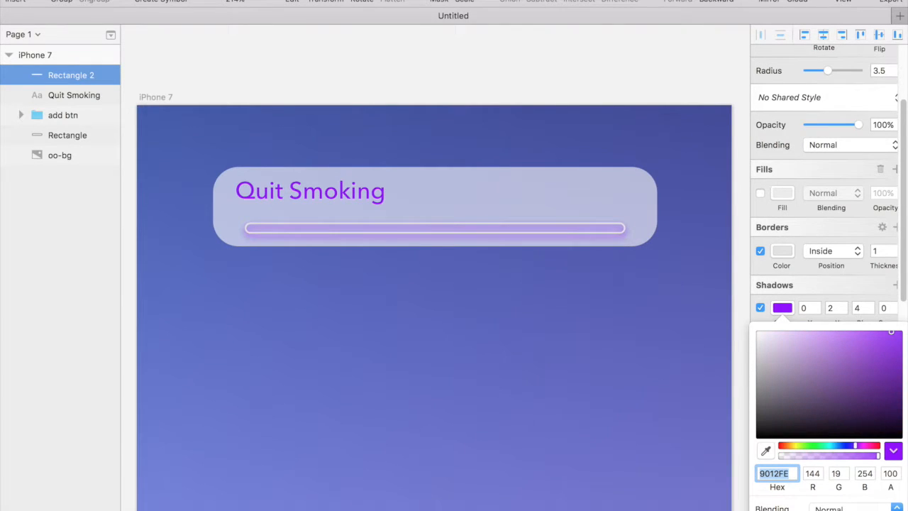
{"action": "left_click", "coordinate": [679, 313]}
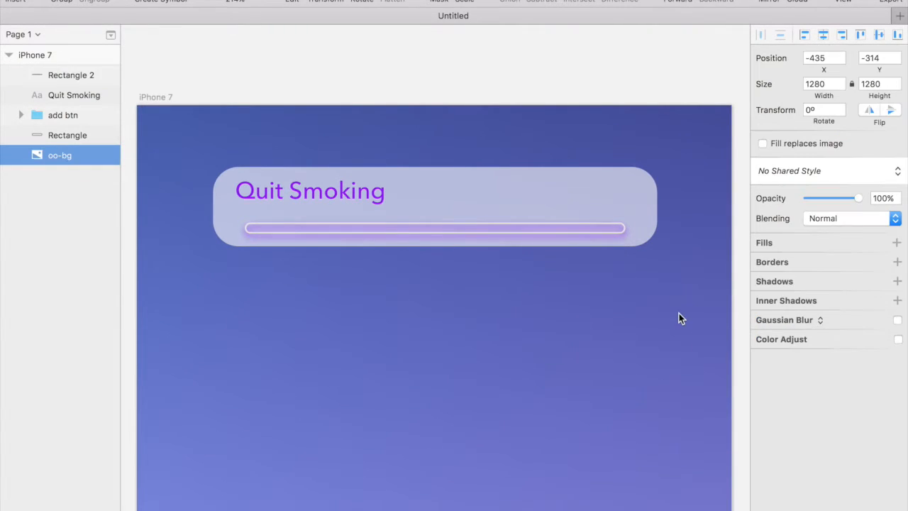
Step: Turn off the thin bar's purple shadow and delete it
{"action": "left_click", "coordinate": [614, 232]}
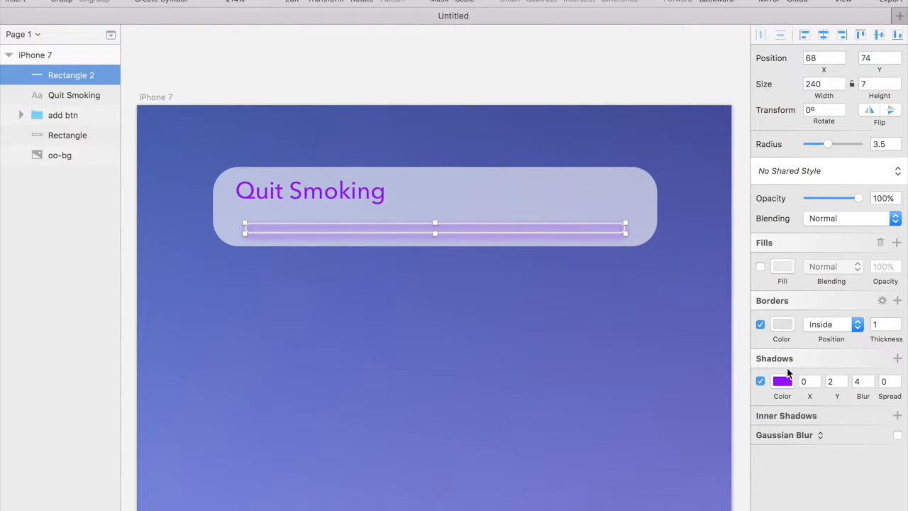
{"action": "left_click", "coordinate": [760, 381]}
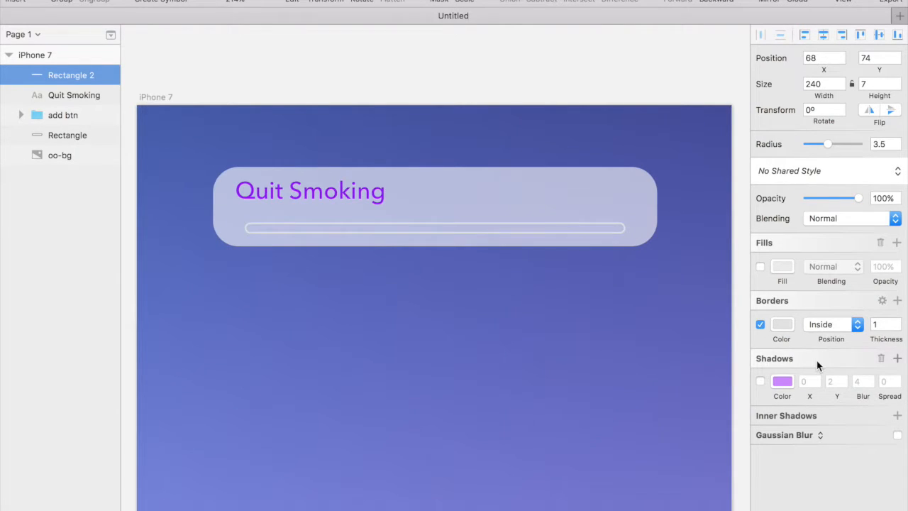
{"action": "left_click", "coordinate": [880, 359]}
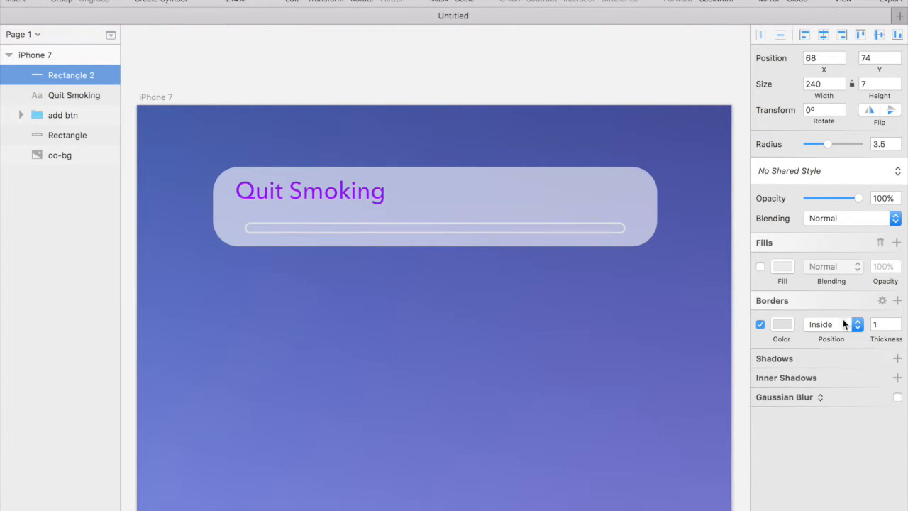
Step: Set the thin bar's border color to 9012FE, then soften it to purple A968E3
{"action": "left_click", "coordinate": [782, 325]}
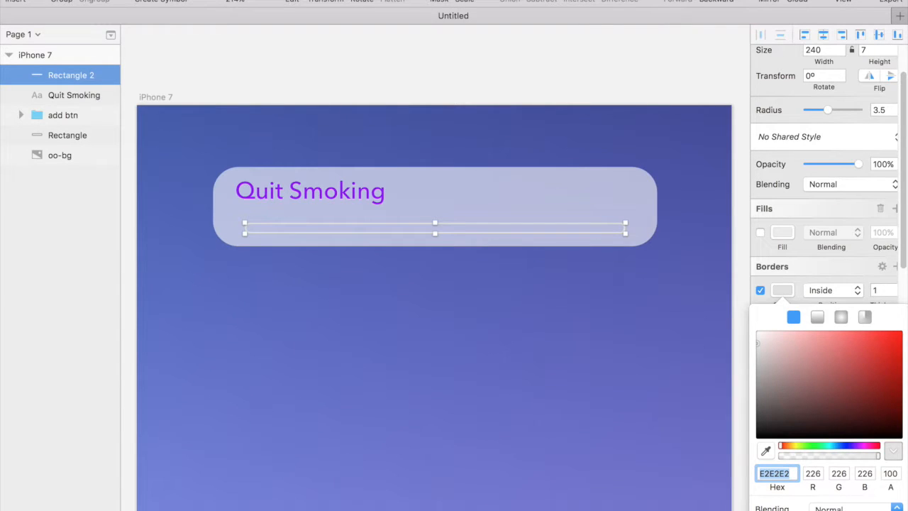
{"action": "type", "text": "9012FE"}
{"action": "key", "text": "Return"}
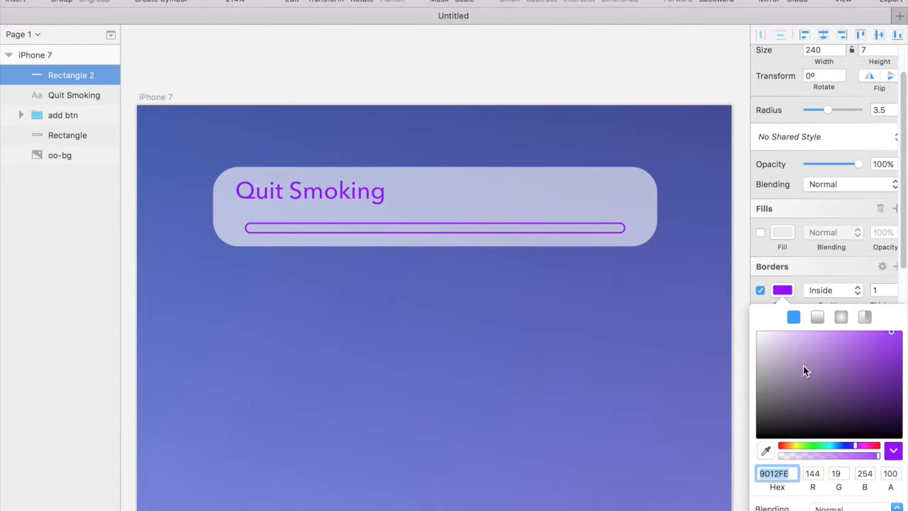
{"action": "left_click_drag", "start_coordinate": [886, 344], "coordinate": [835, 345]}
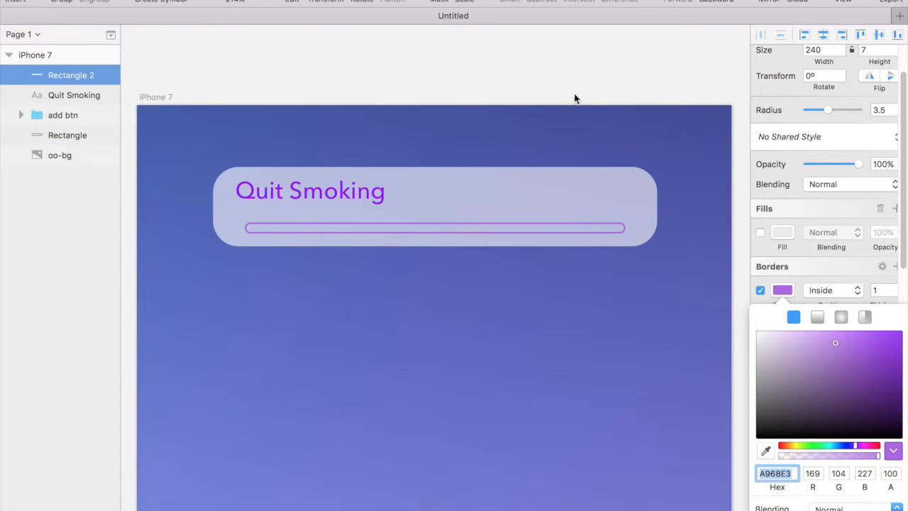
{"action": "left_click", "coordinate": [569, 87]}
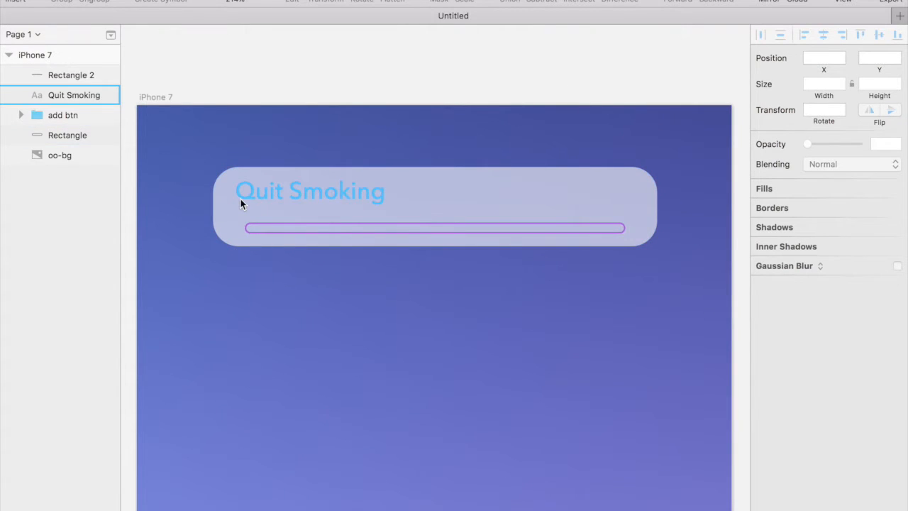
Step: Draw a second rounded rectangle about 153 by 5 inside the purple-outlined bar, starting near its left end
{"action": "scroll", "coordinate": [320, 245], "scroll_direction": "up", "scroll_amount": 3}
{"action": "scroll", "coordinate": [322, 243], "scroll_direction": "right", "scroll_amount": 3}
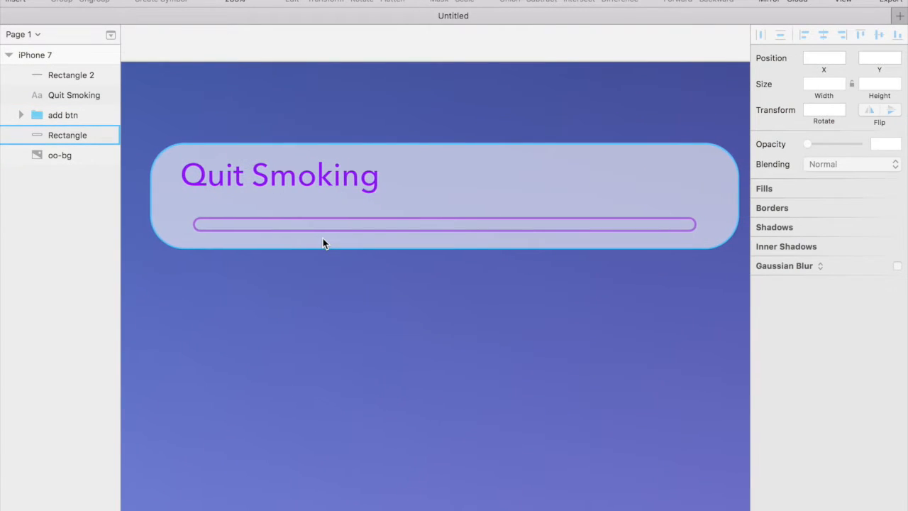
{"action": "key", "text": "r"}
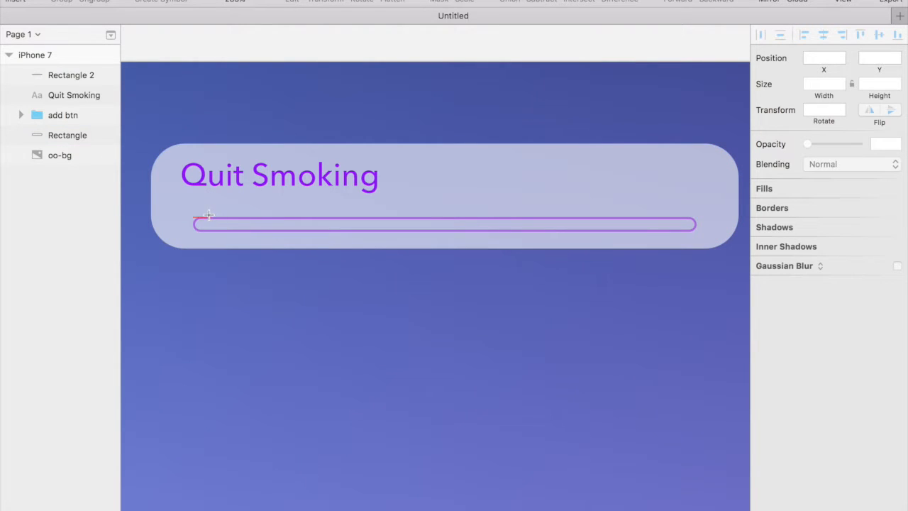
{"action": "left_click_drag", "start_coordinate": [197, 221], "coordinate": [520, 232]}
Step: Set the height of the purple-outlined bar to 8
{"action": "left_click", "coordinate": [572, 216]}
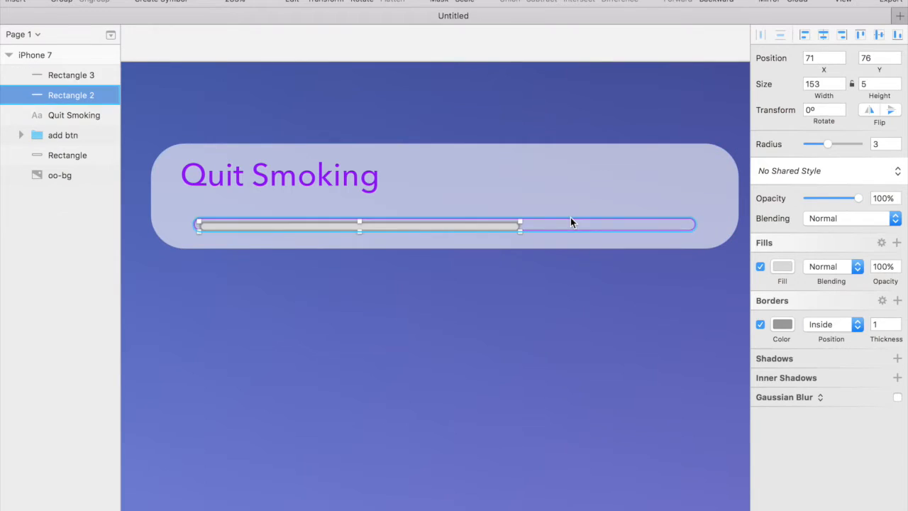
{"action": "left_click", "coordinate": [864, 83]}
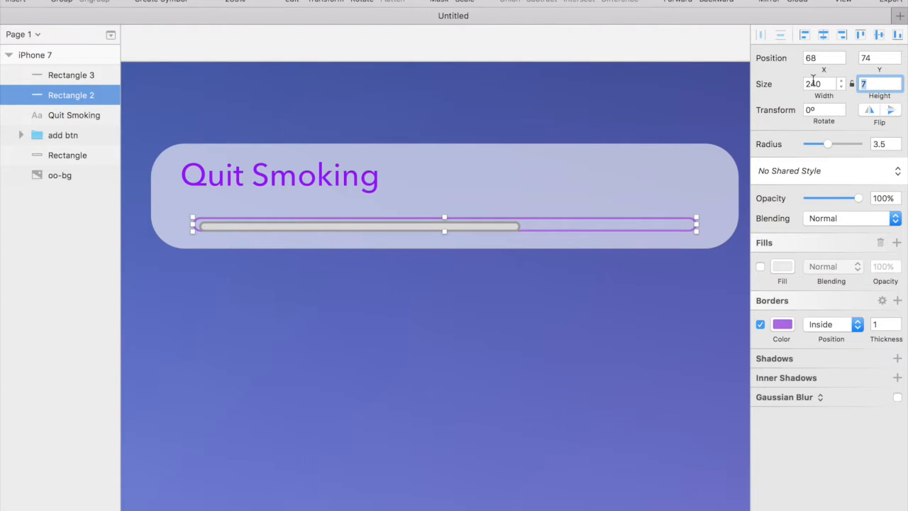
{"action": "type", "text": "8"}
Step: Set the gray inner bar's height to 6 and turn off its border
{"action": "left_click", "coordinate": [506, 226]}
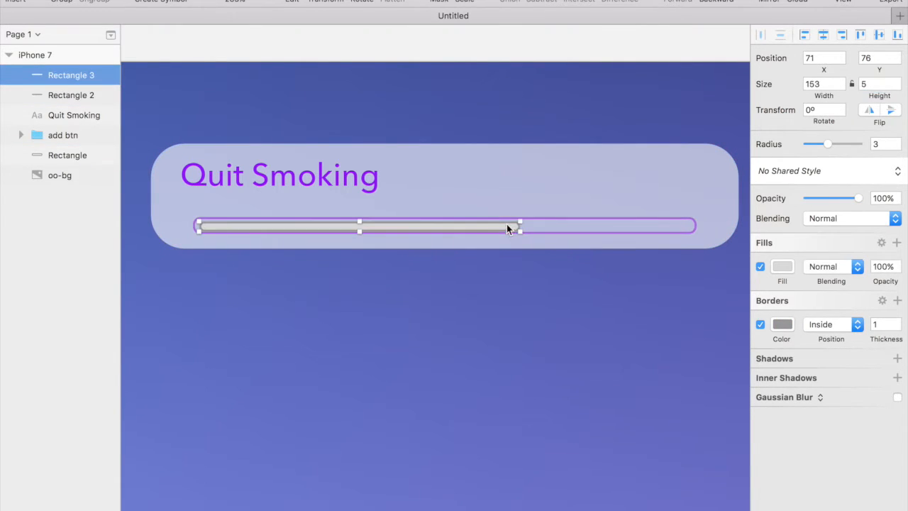
{"action": "left_click", "coordinate": [866, 84]}
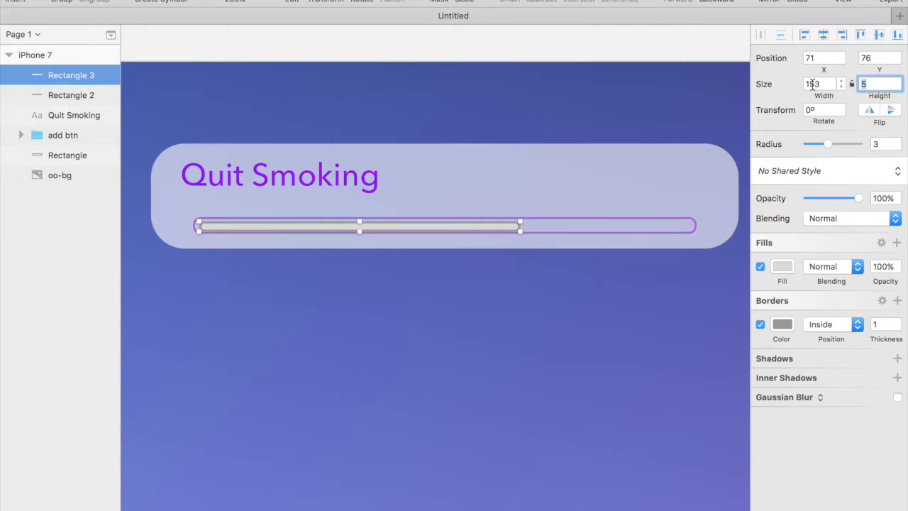
{"action": "left_click", "coordinate": [569, 95]}
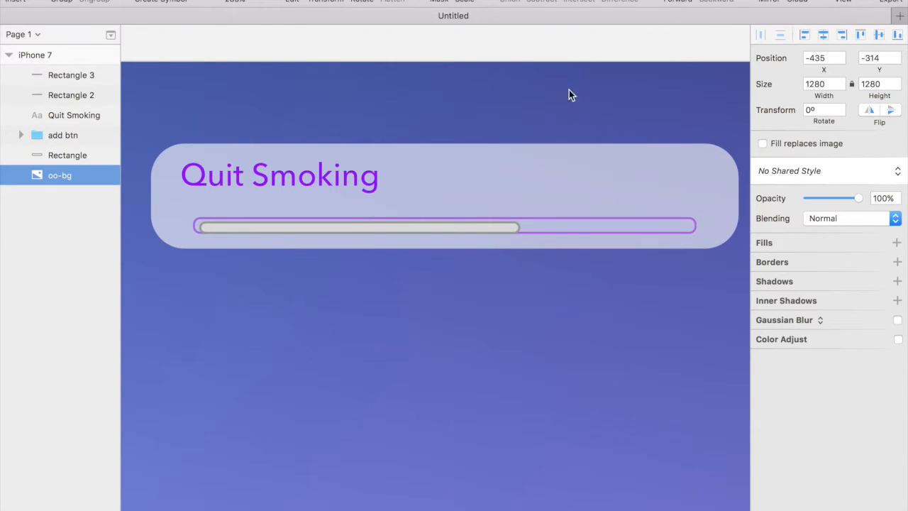
{"action": "left_click", "coordinate": [498, 225]}
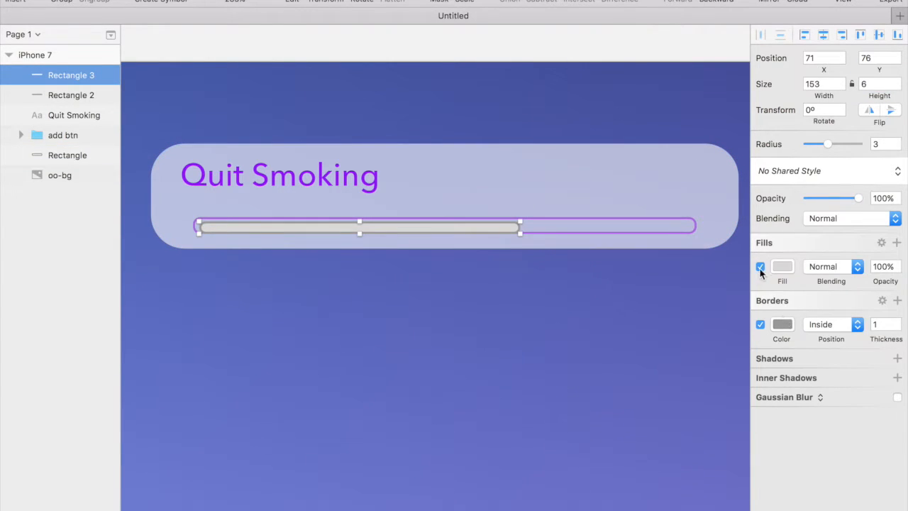
{"action": "left_click", "coordinate": [761, 324]}
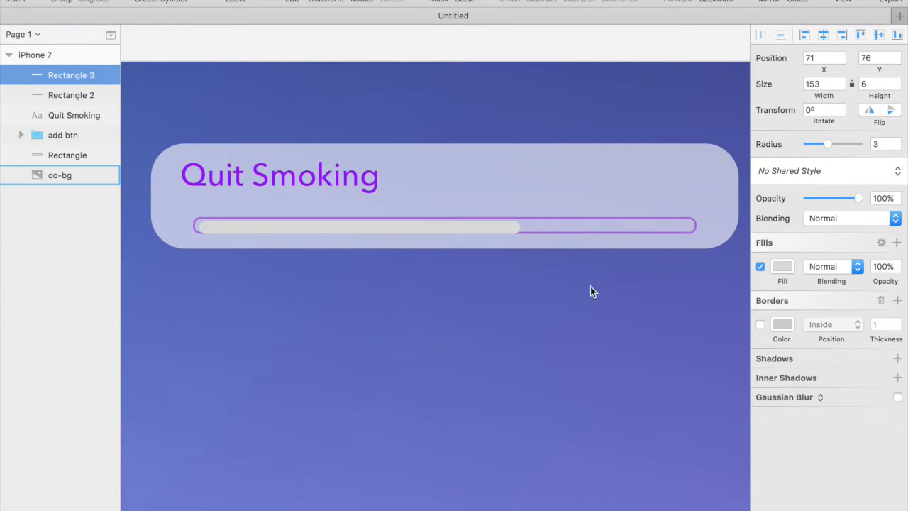
Step: Move the gray inner bar to X 69, Y 75 so it sits inside the purple outline
{"action": "left_click_drag", "start_coordinate": [497, 223], "coordinate": [493, 227]}
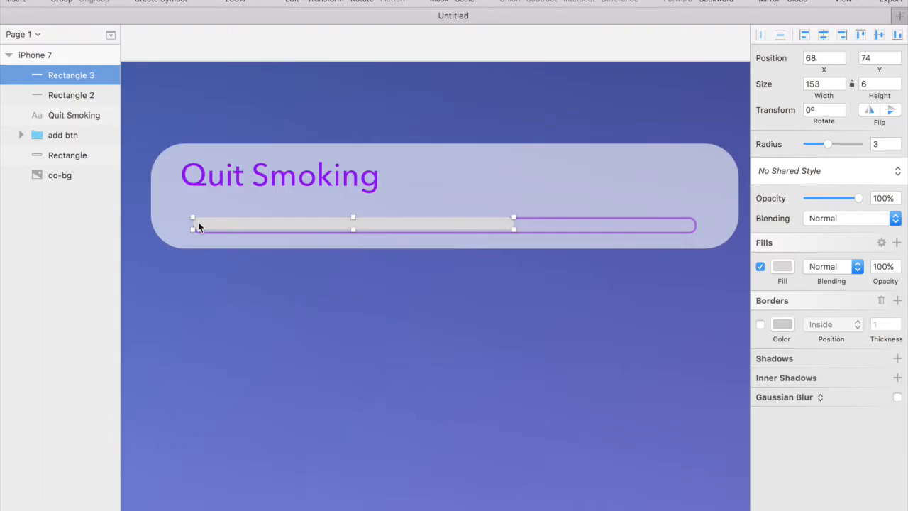
{"action": "scroll", "coordinate": [198, 221], "scroll_direction": "up", "scroll_amount": 5}
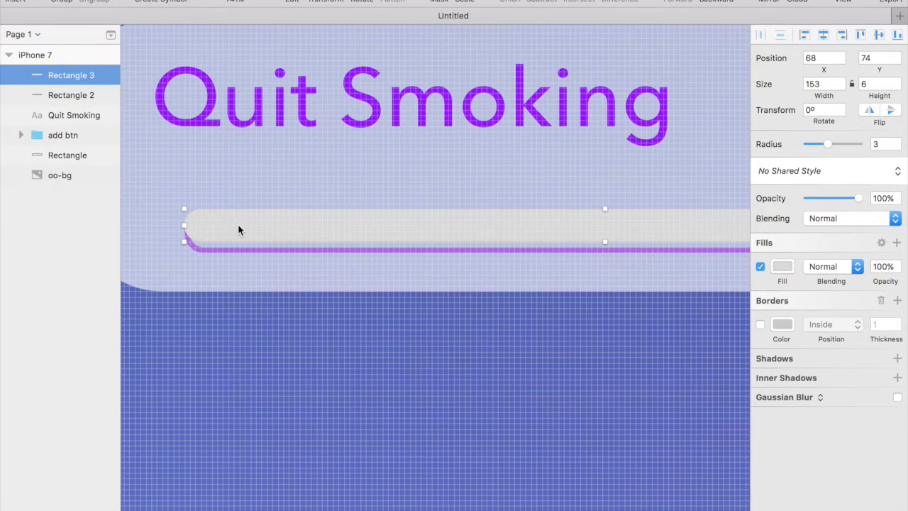
{"action": "key", "text": "Right"}
{"action": "key", "text": "Down"}
{"action": "scroll", "coordinate": [239, 229], "scroll_direction": "down", "scroll_amount": 5}
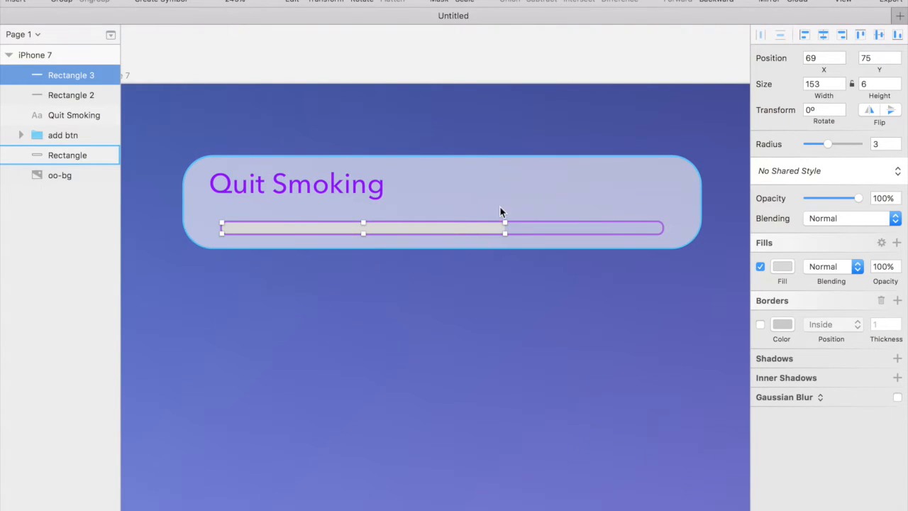
Step: Set the width of the gray inner bar to 100
{"action": "left_click", "coordinate": [826, 84]}
{"action": "type", "text": "10"}
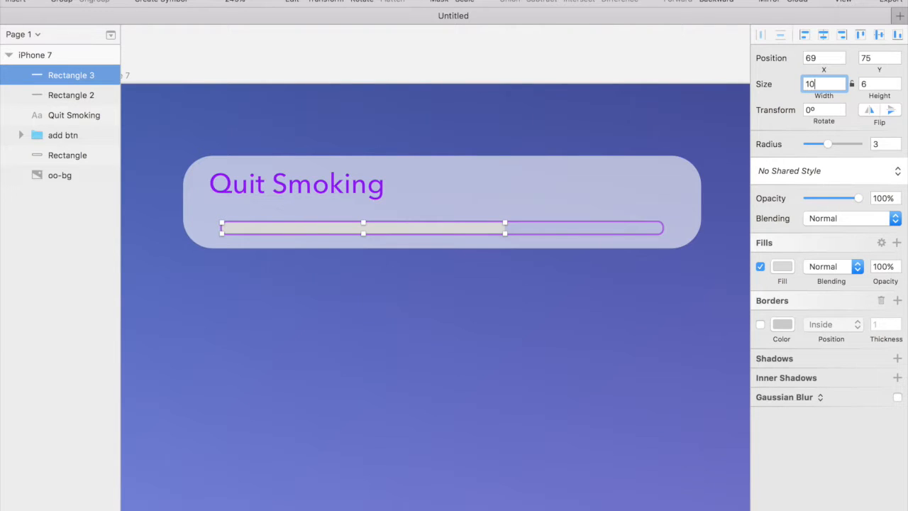
{"action": "type", "text": "0"}
{"action": "key", "text": "Return"}
{"action": "left_click", "coordinate": [401, 78]}
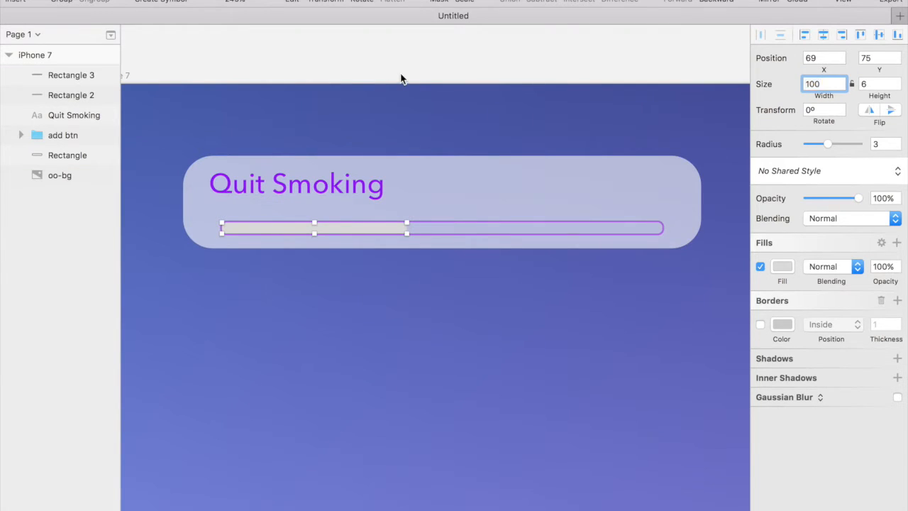
Step: Set the fill of the gray inner progress bar to purple 9012FE
{"action": "left_click", "coordinate": [360, 227]}
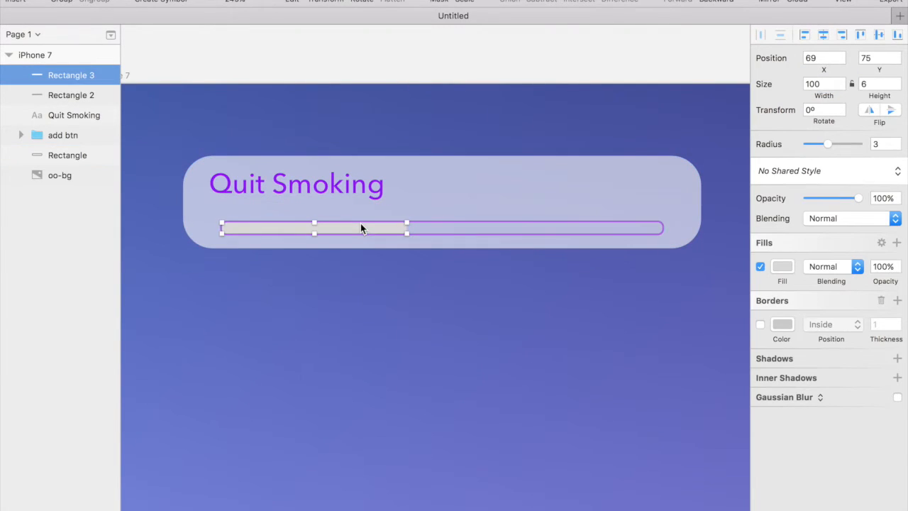
{"action": "left_click", "coordinate": [782, 267]}
{"action": "left_click", "coordinate": [896, 505]}
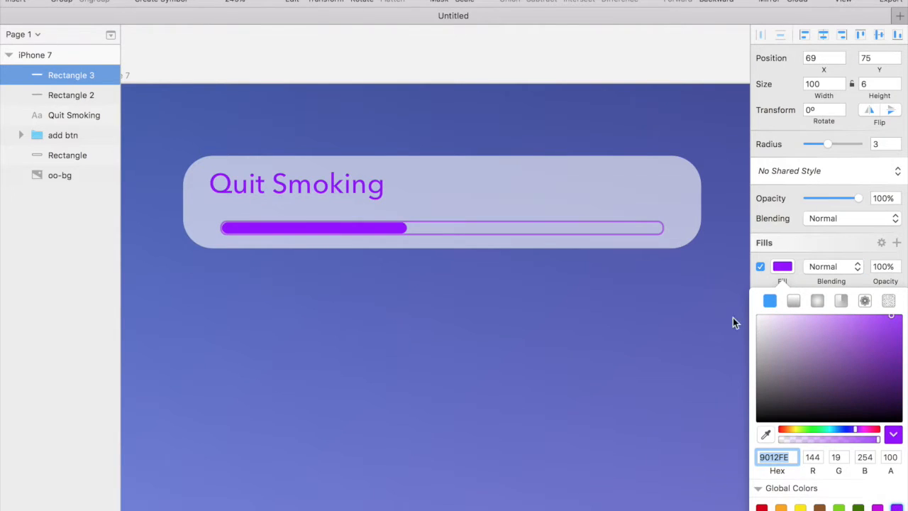
{"action": "left_click", "coordinate": [517, 57]}
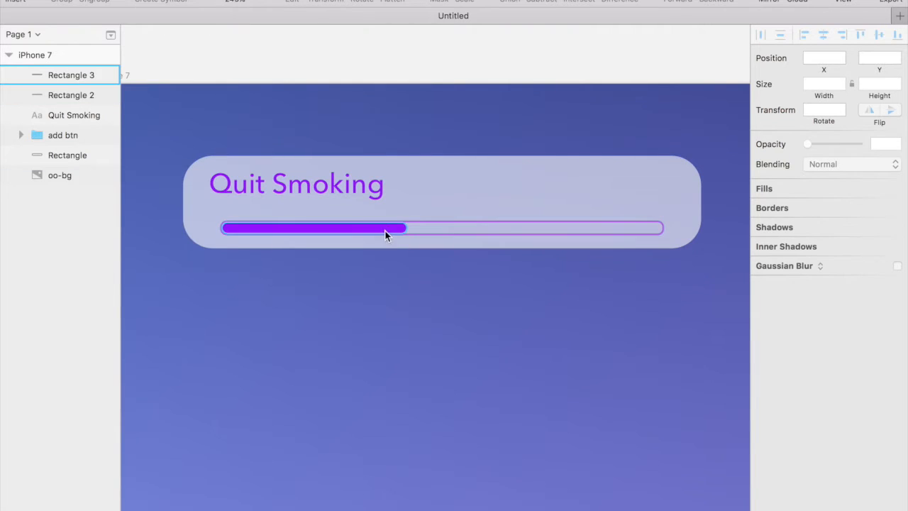
Step: Draw a circle about 25 by 25 on the card between the Quit Smoking text and the card's far end, at about X 232, Y 44
{"action": "scroll", "coordinate": [388, 227], "scroll_direction": "down", "scroll_amount": 3}
{"action": "scroll", "coordinate": [388, 227], "scroll_direction": "up", "scroll_amount": 4}
{"action": "scroll", "coordinate": [388, 227], "scroll_direction": "down", "scroll_amount": 3}
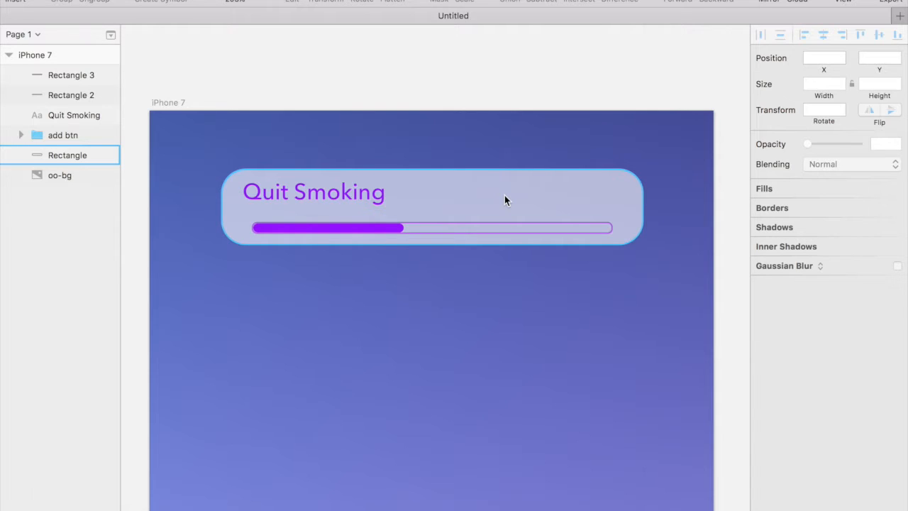
{"action": "scroll", "coordinate": [560, 204], "scroll_direction": "up", "scroll_amount": 3}
{"action": "scroll", "coordinate": [560, 205], "scroll_direction": "left", "scroll_amount": 1}
{"action": "key", "text": "r"}
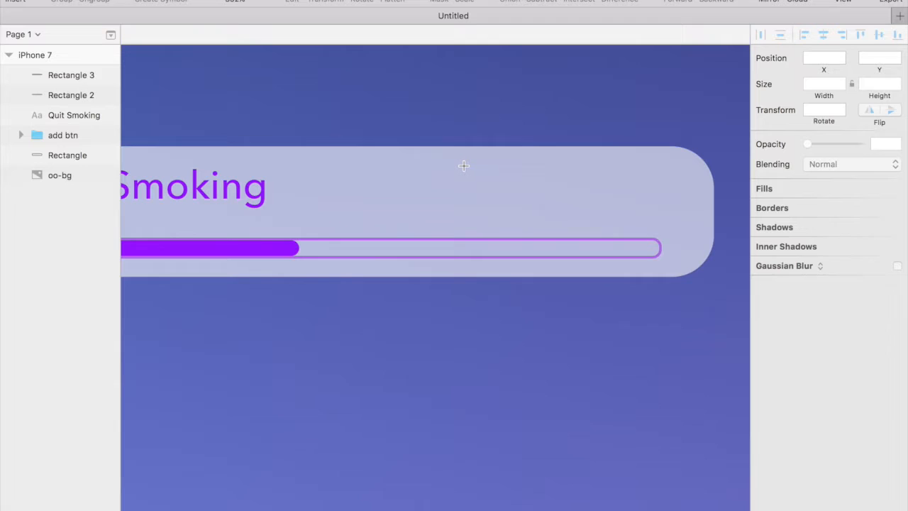
{"action": "left_click_drag", "start_coordinate": [464, 166], "coordinate": [529, 230]}
{"action": "mouse_move", "coordinate": [502, 189]}
{"action": "left_mouse_down"}
{"action": "mouse_move", "coordinate": [540, 181]}
{"action": "mouse_move", "coordinate": [501, 182]}
{"action": "left_mouse_up"}
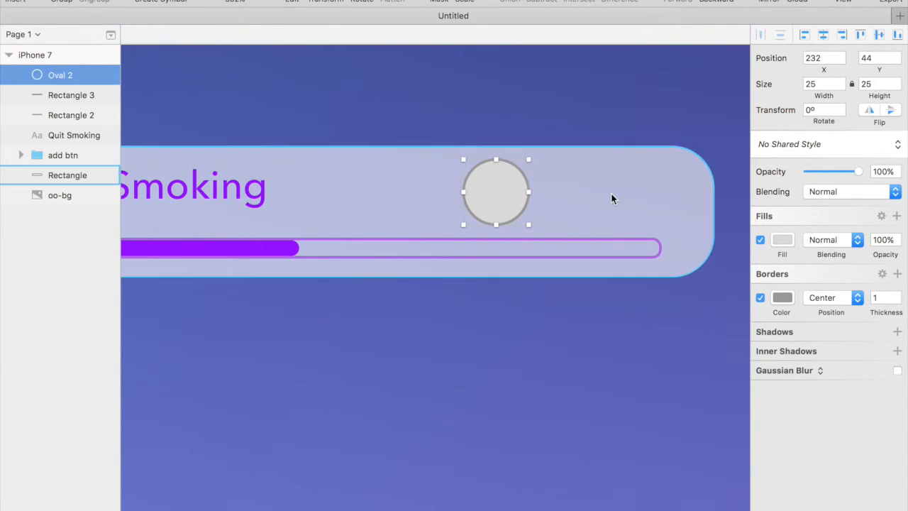
Step: Turn off the new circle's fill and change its border color to light green 73ED5C
{"action": "left_click", "coordinate": [761, 240]}
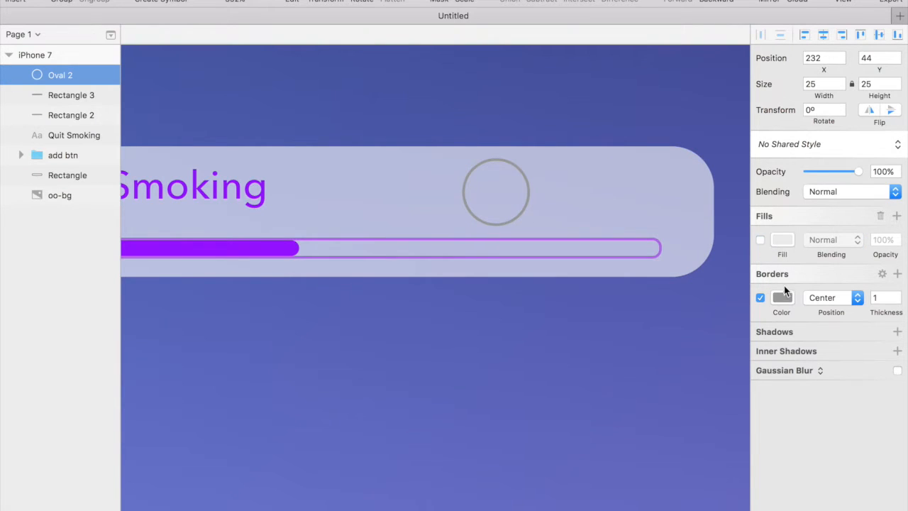
{"action": "left_click", "coordinate": [783, 298]}
{"action": "type", "text": "FF0000"}
{"action": "key", "text": "Return"}
{"action": "left_click", "coordinate": [806, 377]}
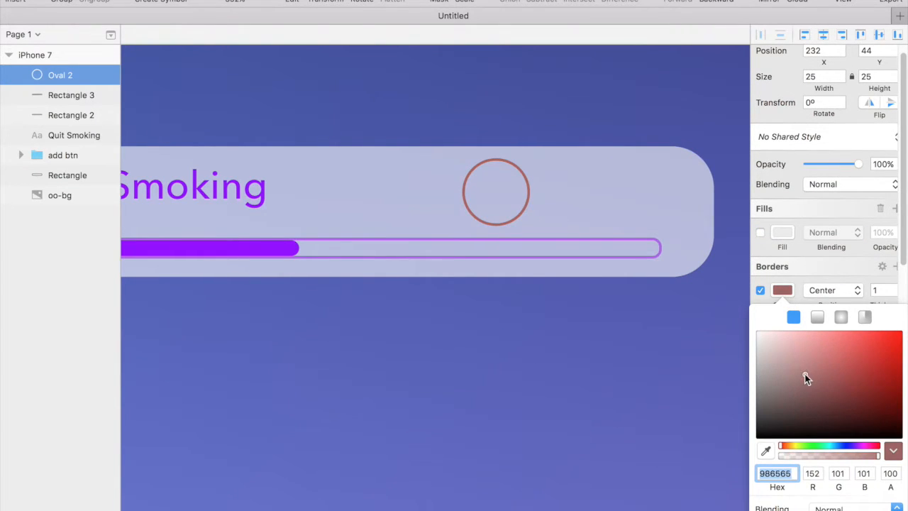
{"action": "left_click", "coordinate": [808, 445]}
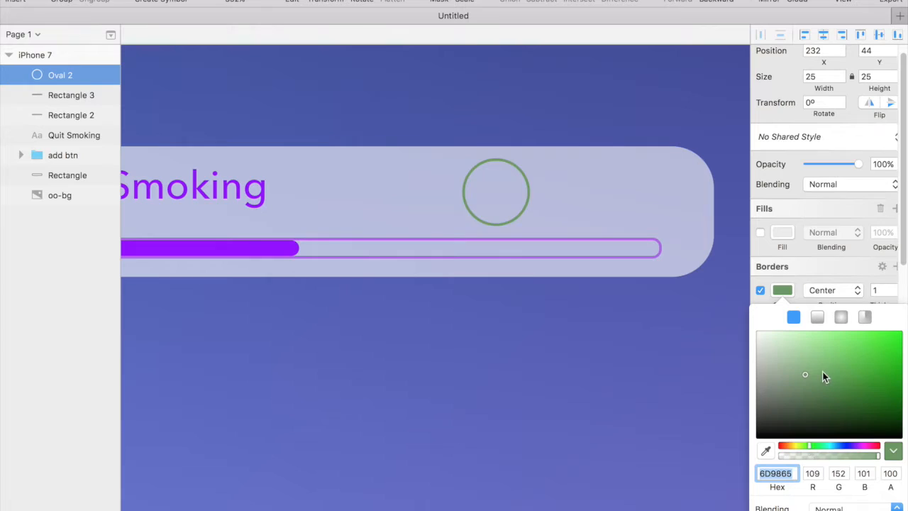
{"action": "left_click", "coordinate": [893, 335]}
{"action": "left_click_drag", "start_coordinate": [893, 333], "coordinate": [845, 338]}
Step: Set the green circle's border thickness to 2
{"action": "left_click", "coordinate": [886, 278]}
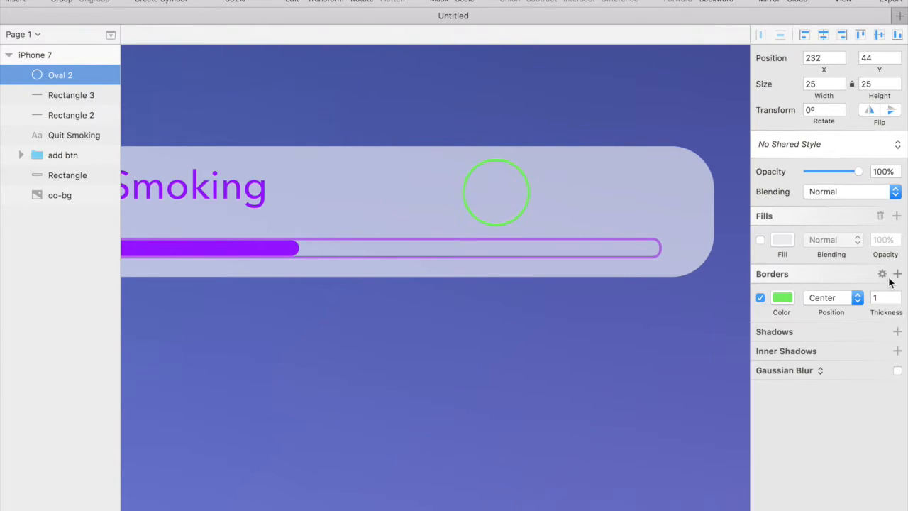
{"action": "left_click", "coordinate": [897, 294]}
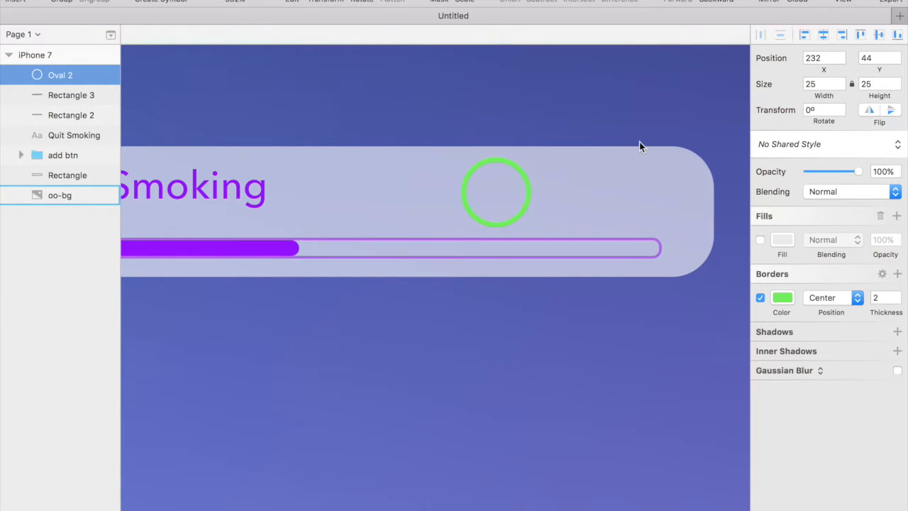
{"action": "left_click", "coordinate": [642, 119]}
Step: Build a checkmark inside the green circle from a diagonal line about 7 long and a duplicate reshaped into the longer rising stroke
{"action": "scroll", "coordinate": [464, 201], "scroll_direction": "up", "scroll_amount": 3}
{"action": "scroll", "coordinate": [463, 196], "scroll_direction": "up", "scroll_amount": 3}
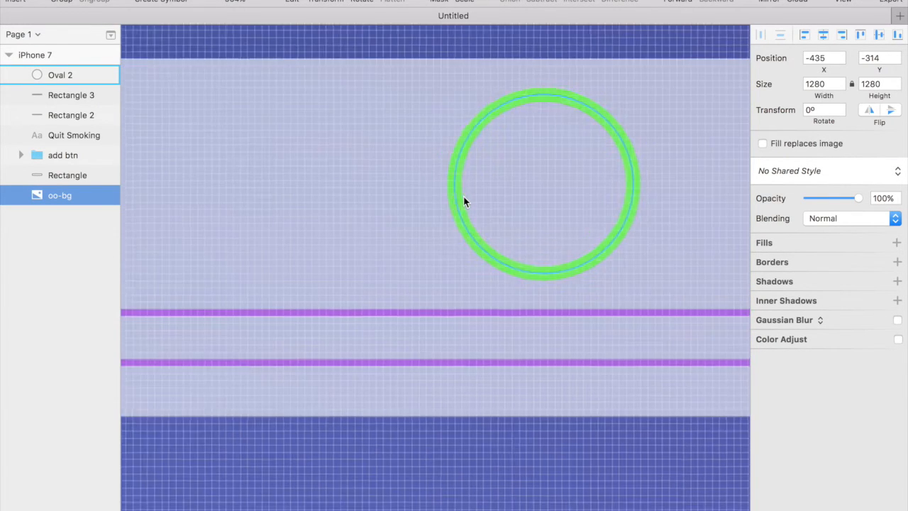
{"action": "left_click", "coordinate": [15, 1]}
{"action": "mouse_move", "coordinate": [71, 48]}
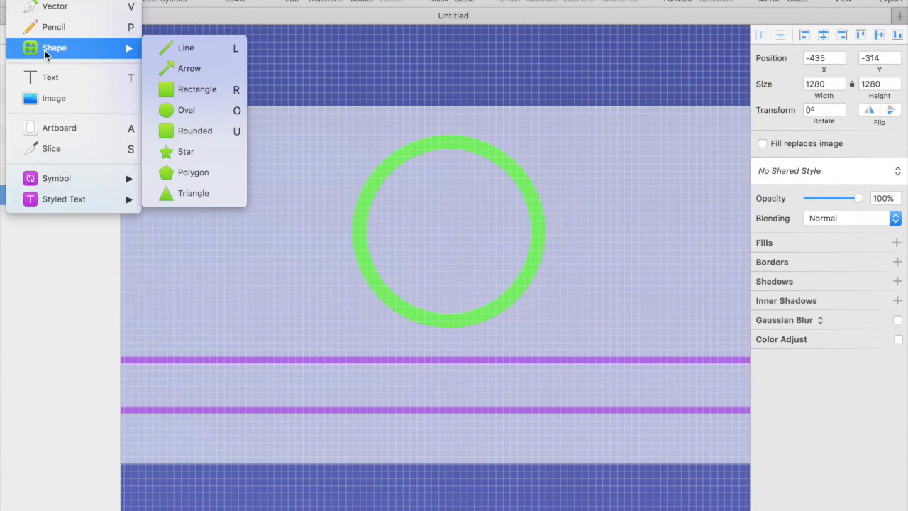
{"action": "left_click", "coordinate": [184, 52]}
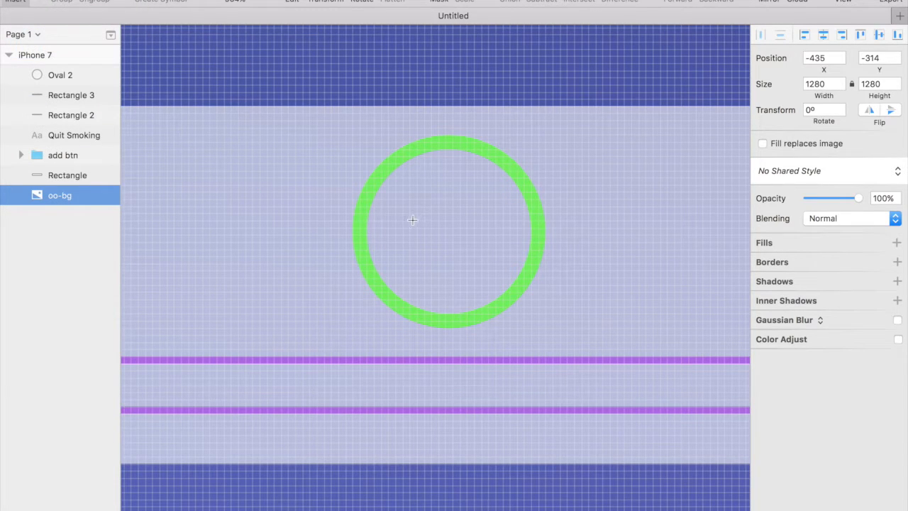
{"action": "mouse_move", "coordinate": [401, 231]}
{"action": "left_mouse_down"}
{"action": "mouse_move", "coordinate": [438, 268]}
{"action": "mouse_move", "coordinate": [474, 255]}
{"action": "mouse_move", "coordinate": [451, 282]}
{"action": "mouse_move", "coordinate": [435, 267]}
{"action": "left_mouse_up"}
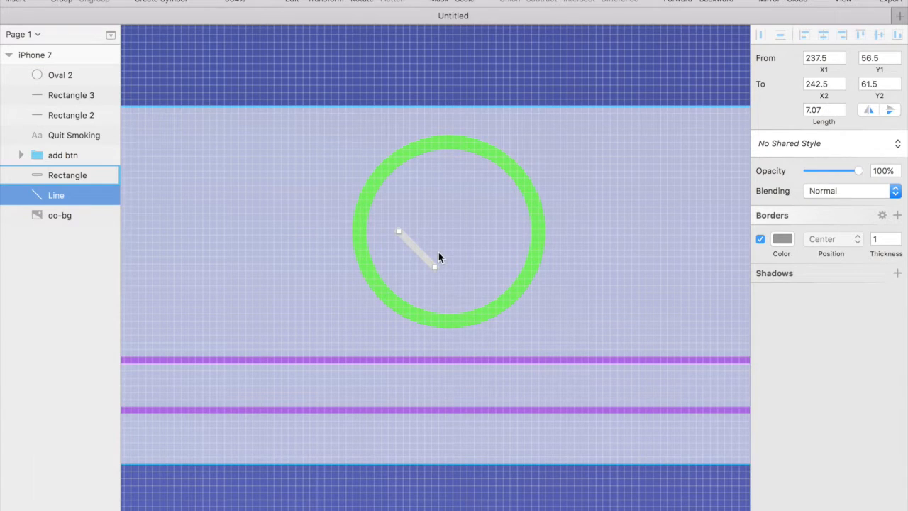
{"action": "key", "text": "super+d"}
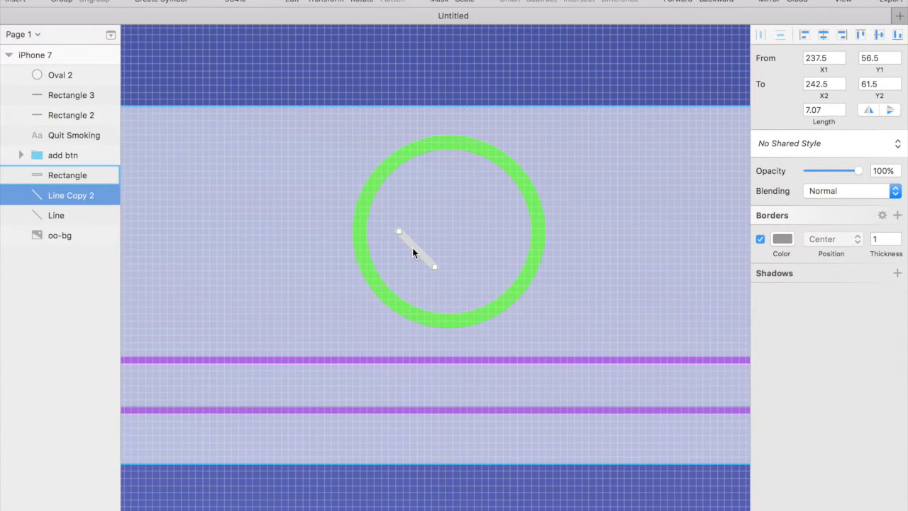
{"action": "left_click_drag", "start_coordinate": [398, 233], "coordinate": [511, 222]}
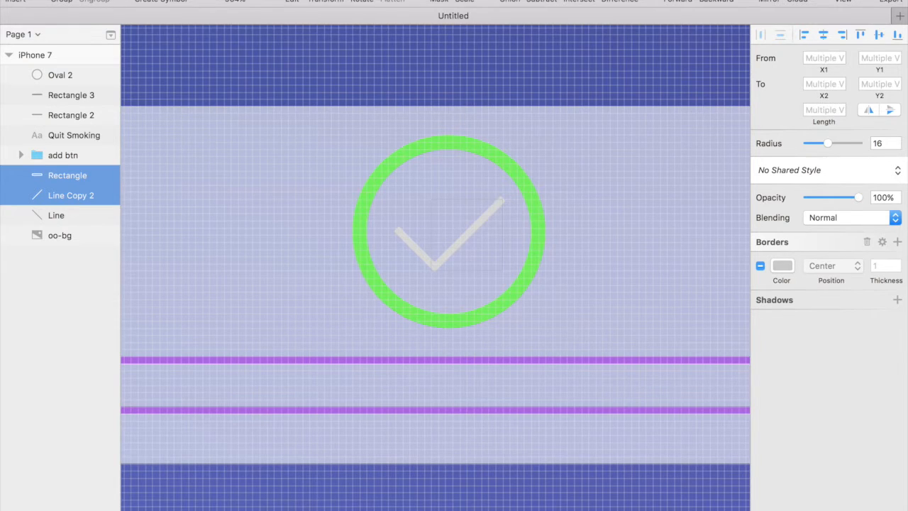
Step: Move the card's Rectangle layer below the two checkmark lines, directly above oo-bg
{"action": "left_click", "coordinate": [457, 250]}
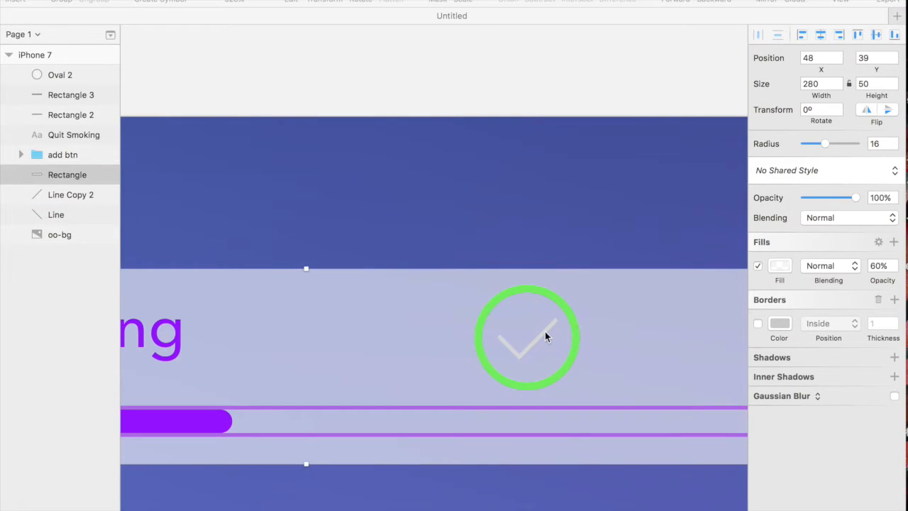
{"action": "left_click", "coordinate": [621, 347]}
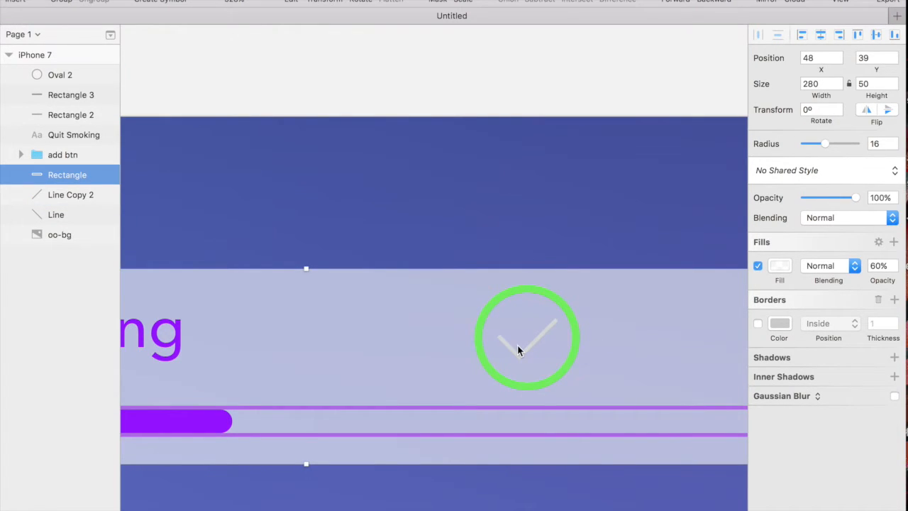
{"action": "key", "text": "super+equal"}
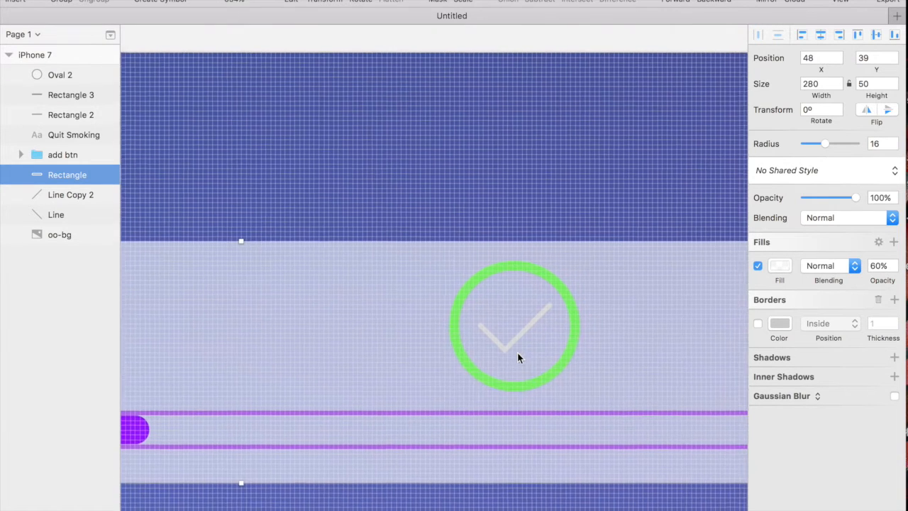
{"action": "key", "text": "super+minus"}
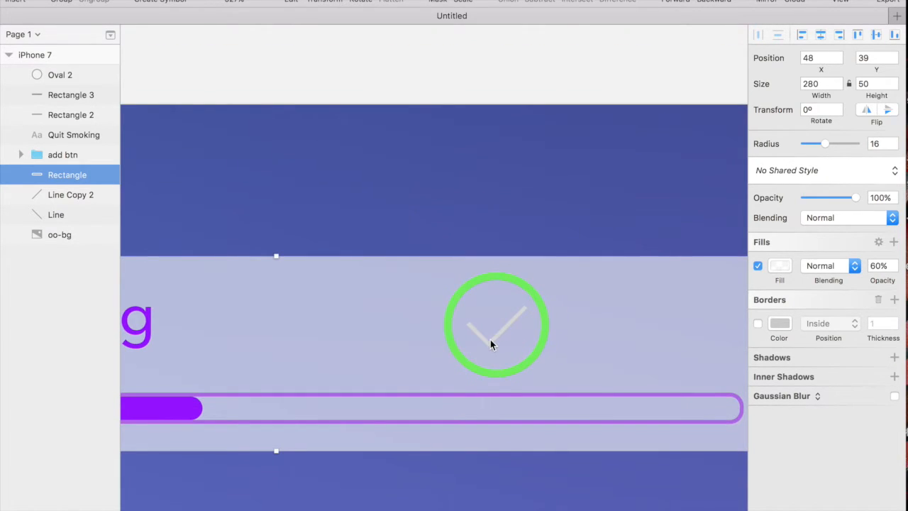
{"action": "key", "text": "Return"}
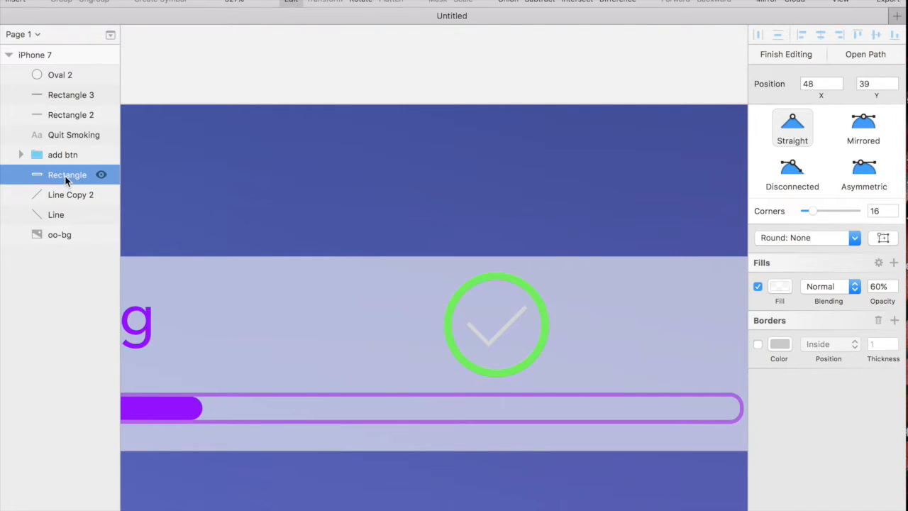
{"action": "left_click_drag", "start_coordinate": [58, 174], "coordinate": [68, 222]}
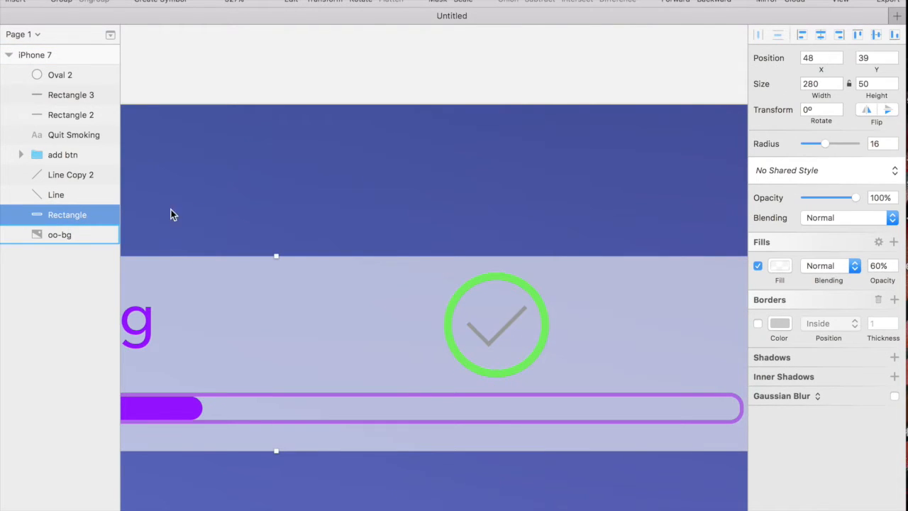
Step: Color both checkmark lines green 73ED5C by sampling the circle's border
{"action": "left_click", "coordinate": [66, 174]}
{"action": "left_click", "coordinate": [61, 195], "text": "shift"}
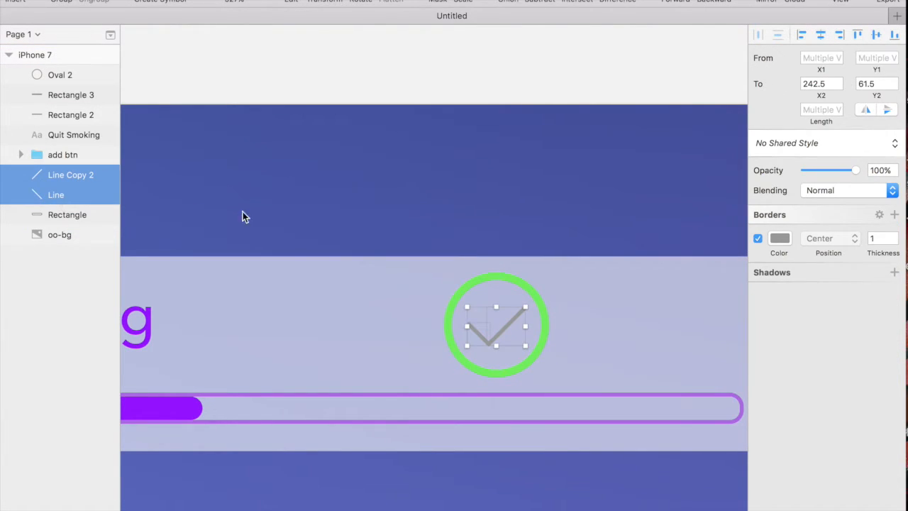
{"action": "left_click", "coordinate": [778, 239]}
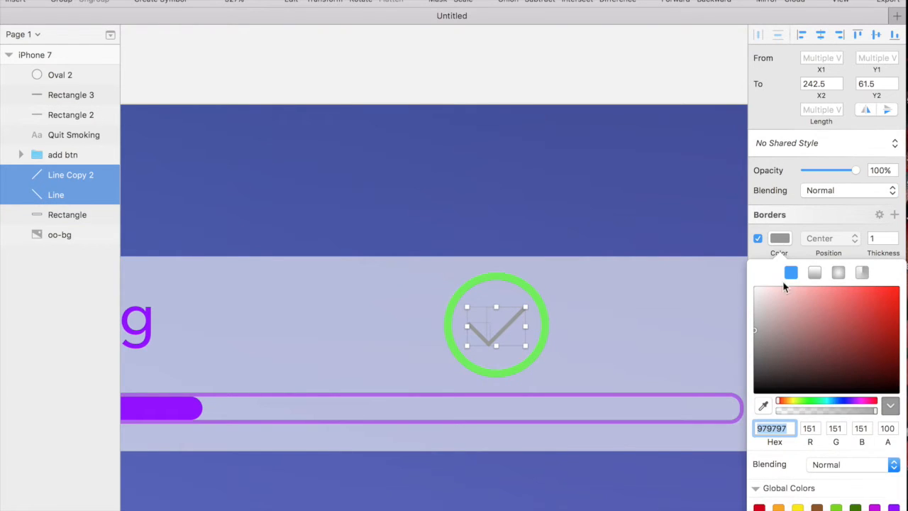
{"action": "left_click", "coordinate": [764, 407]}
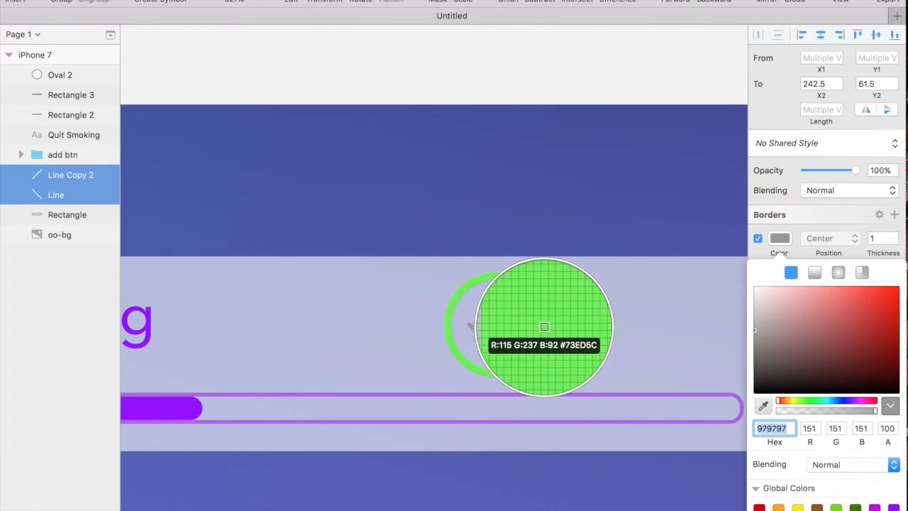
{"action": "left_click", "coordinate": [545, 329]}
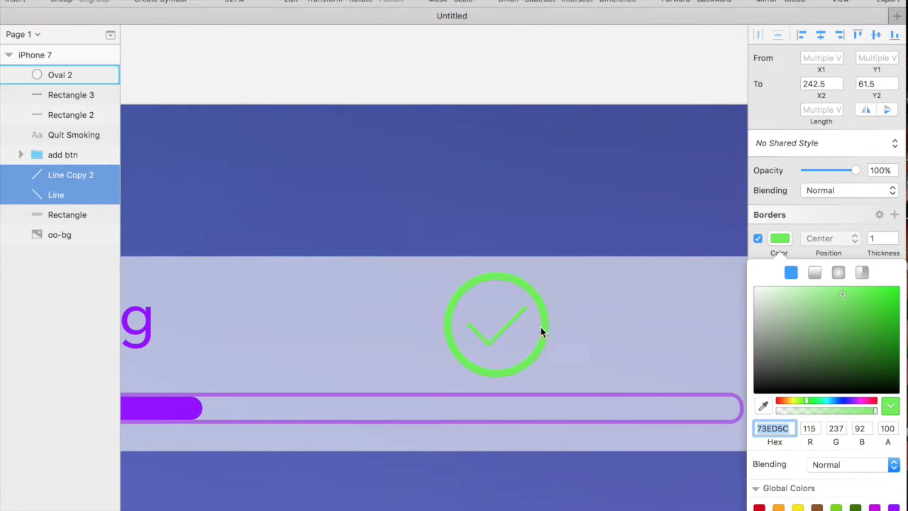
Step: Set the thickness of both checkmark lines to 2
{"action": "left_click", "coordinate": [894, 239]}
{"action": "type", "text": "2"}
{"action": "key", "text": "Return"}
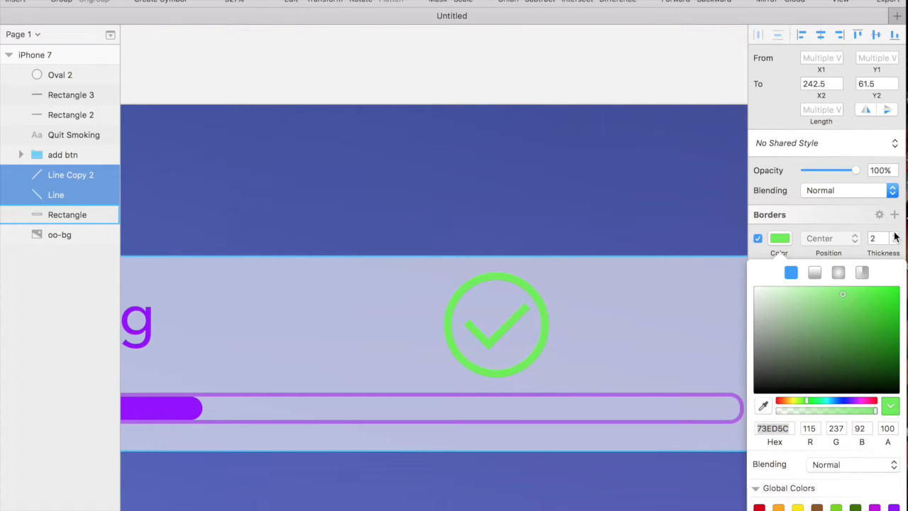
{"action": "left_click", "coordinate": [568, 38]}
Step: Draw a second circle about 25 by 25 beside the green checkmark circle, at about X 275, Y 43
{"action": "scroll", "coordinate": [495, 354], "scroll_direction": "down", "scroll_amount": 5}
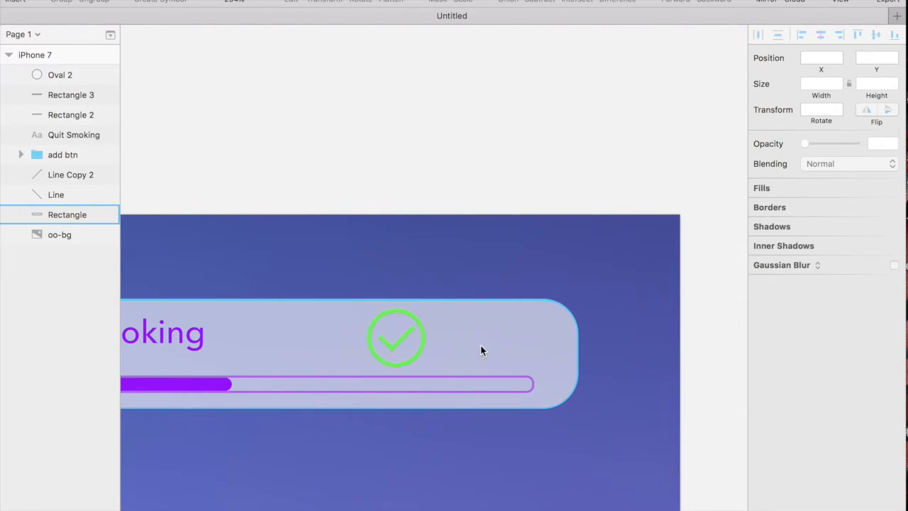
{"action": "key", "text": "r"}
{"action": "left_click_drag", "start_coordinate": [458, 306], "coordinate": [512, 361]}
{"action": "left_click_drag", "start_coordinate": [485, 323], "coordinate": [489, 326]}
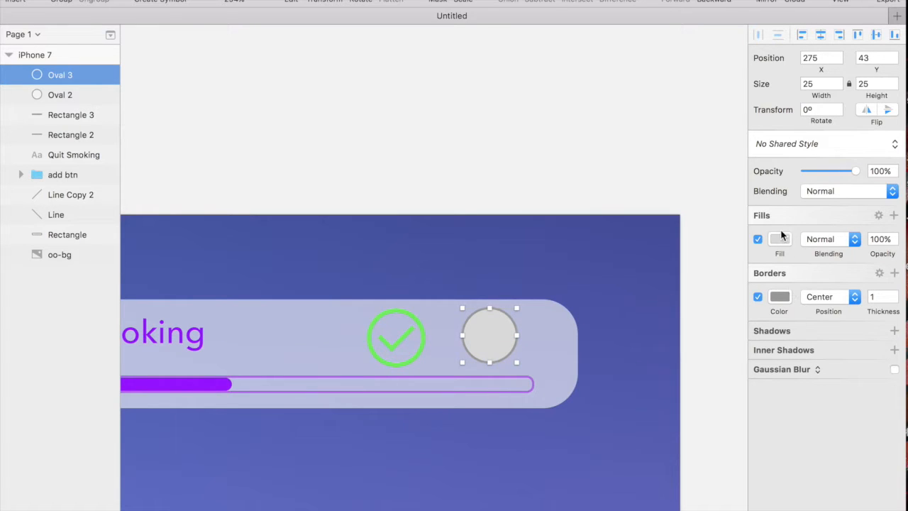
Step: Turn off the second circle's fill and give it a red FF0000 border with thickness 2
{"action": "left_click", "coordinate": [758, 240]}
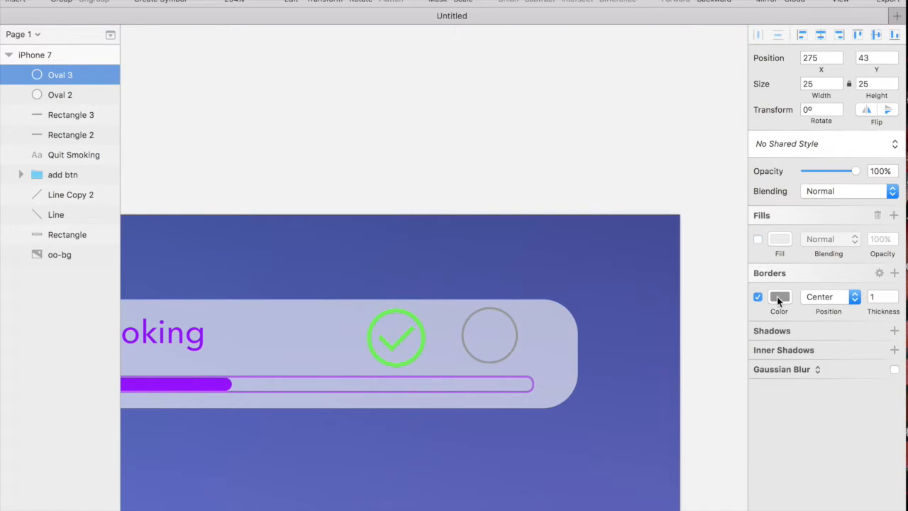
{"action": "left_click", "coordinate": [779, 296]}
{"action": "left_click_drag", "start_coordinate": [842, 356], "coordinate": [899, 330]}
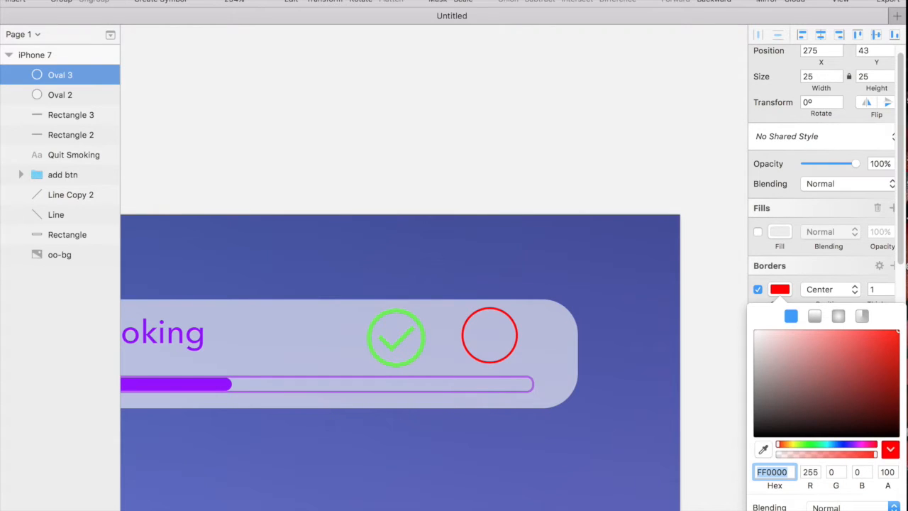
{"action": "left_click", "coordinate": [893, 293]}
{"action": "left_click", "coordinate": [893, 293]}
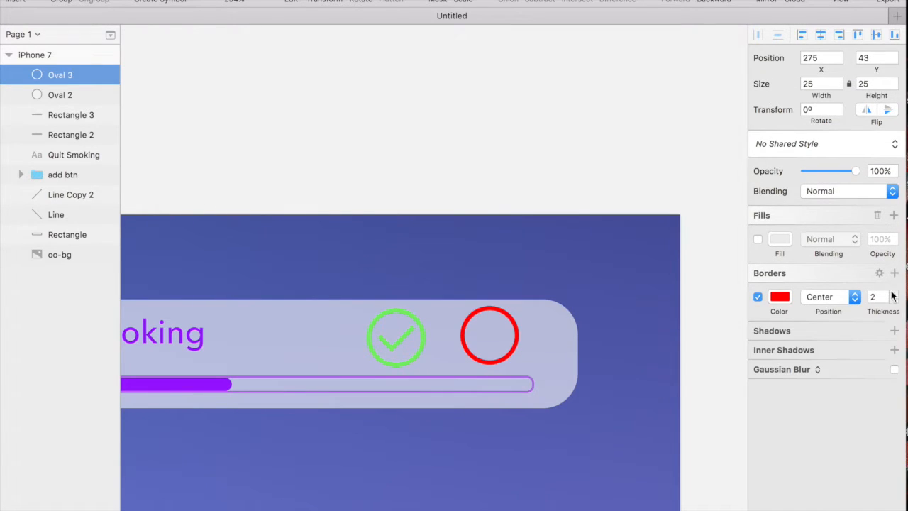
{"action": "left_click", "coordinate": [720, 316]}
Step: Draw a horizontal and a vertical line, each about 14 long, crossing at the middle of the red circle
{"action": "scroll", "coordinate": [558, 358], "scroll_direction": "up", "scroll_amount": 5}
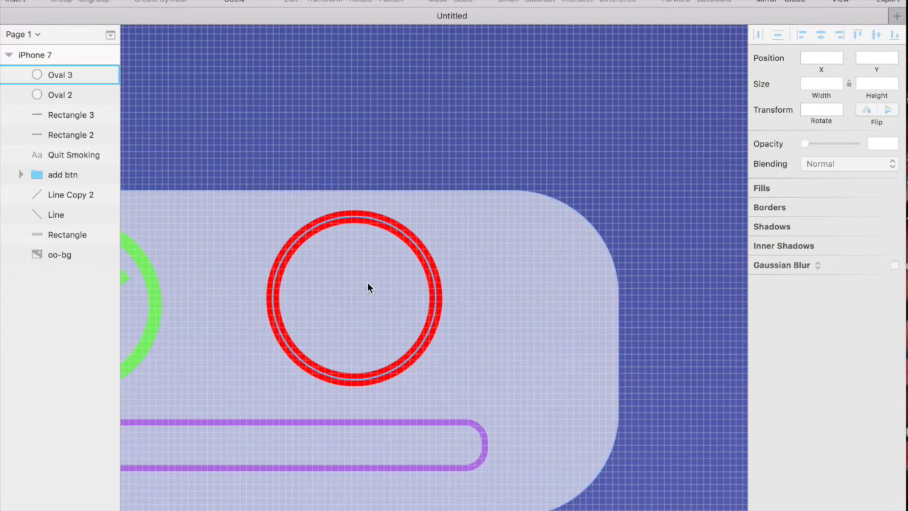
{"action": "scroll", "coordinate": [361, 280], "scroll_direction": "left", "scroll_amount": 5}
{"action": "key", "text": "r"}
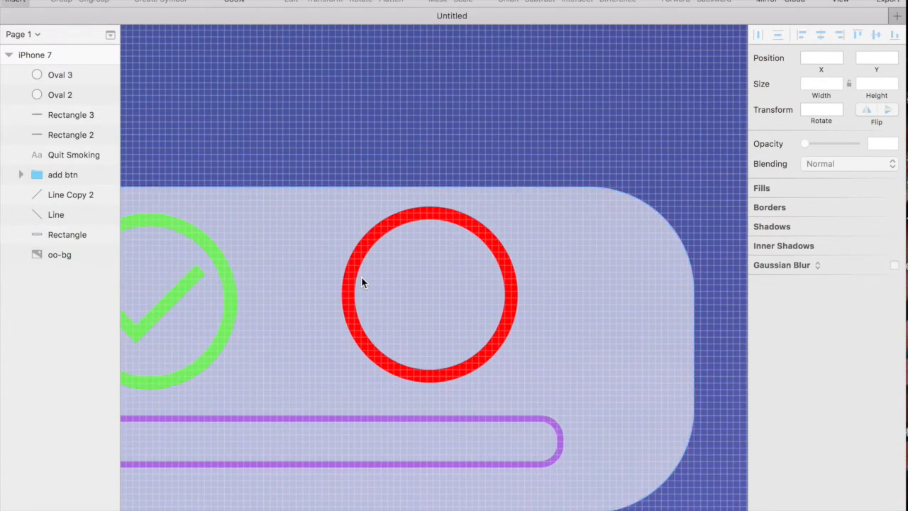
{"action": "left_click_drag", "start_coordinate": [383, 295], "coordinate": [485, 294]}
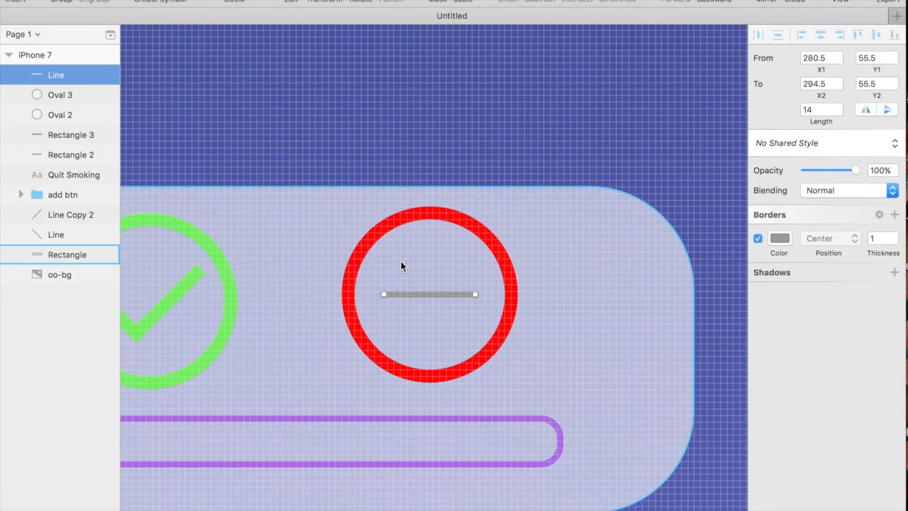
{"action": "key", "text": "l"}
{"action": "left_click_drag", "start_coordinate": [429, 249], "coordinate": [429, 334]}
Step: Set the length of both the horizontal and the vertical line in the red circle to 15
{"action": "left_click", "coordinate": [451, 296]}
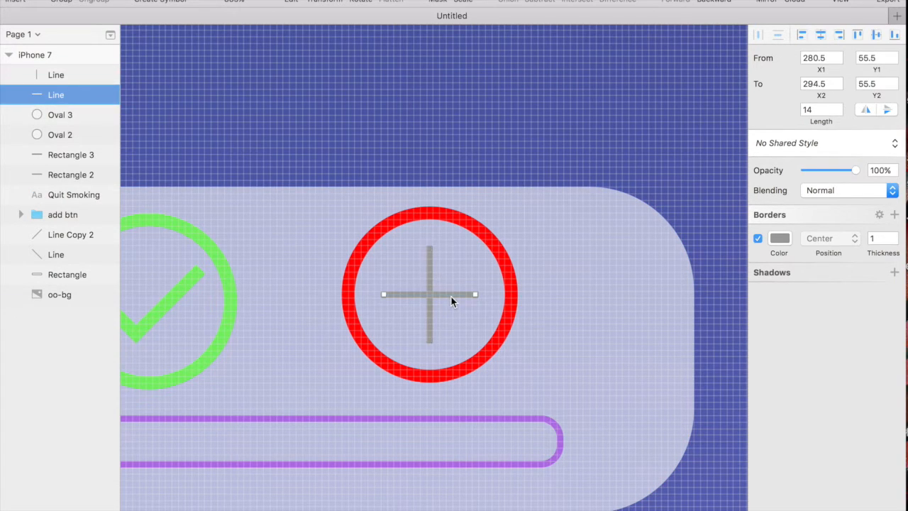
{"action": "left_click", "coordinate": [822, 108]}
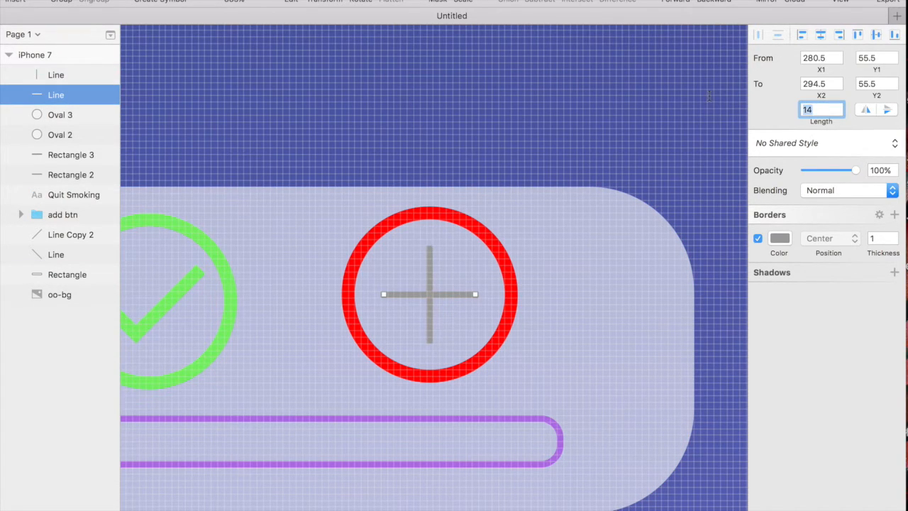
{"action": "type", "text": "15"}
{"action": "key", "text": "Return"}
{"action": "left_click", "coordinate": [428, 258]}
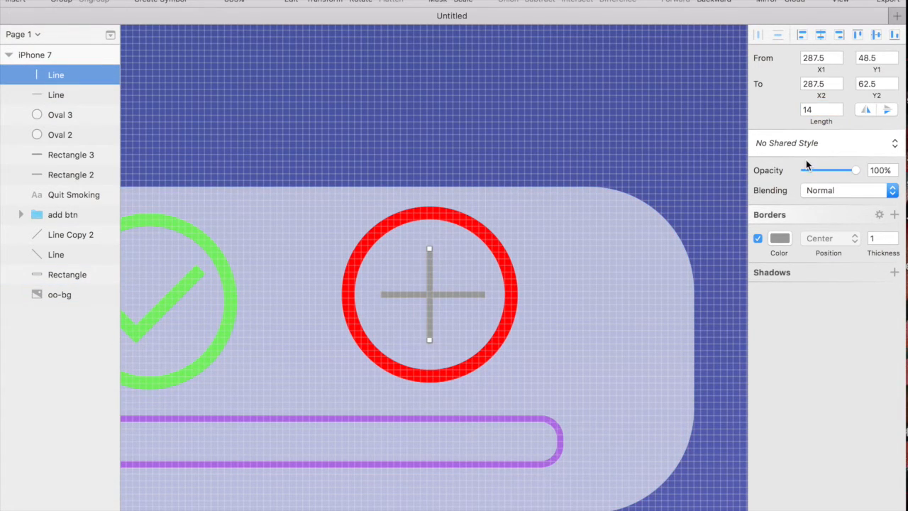
{"action": "left_click", "coordinate": [817, 108]}
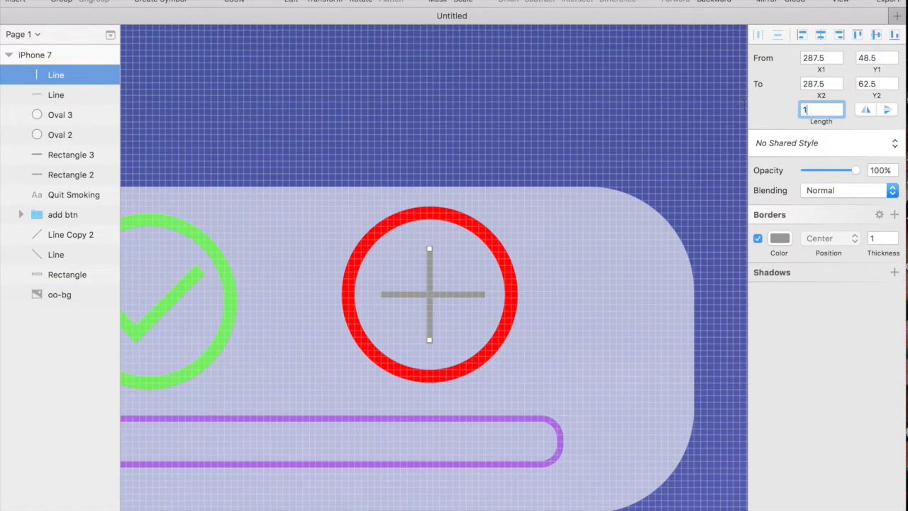
{"action": "key", "text": "Return"}
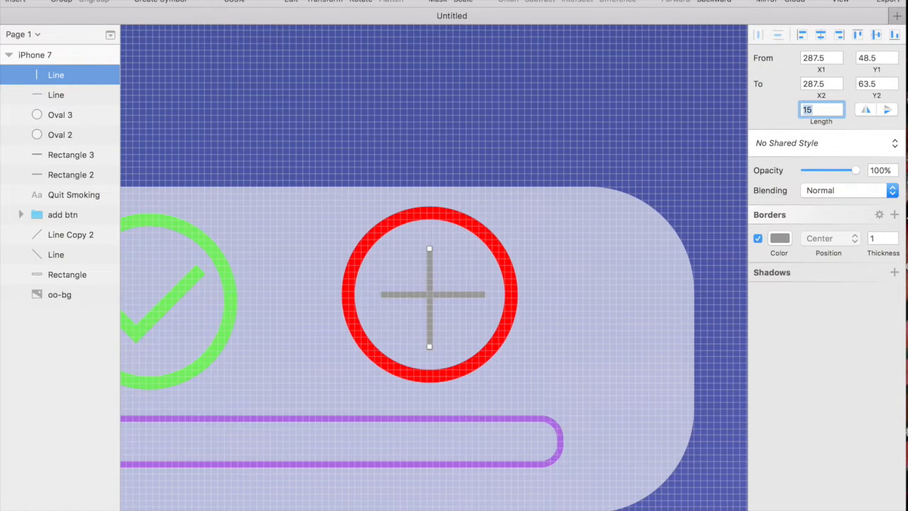
Step: Align the two crossing lines with each other on their horizontal and vertical centers
{"action": "left_click", "coordinate": [454, 291]}
{"action": "left_click", "coordinate": [447, 294]}
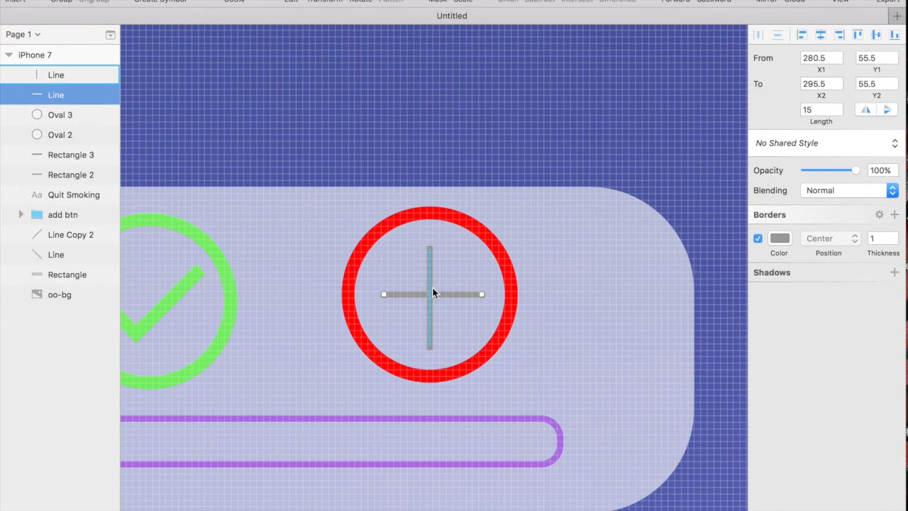
{"action": "left_click", "coordinate": [432, 288], "text": "shift"}
{"action": "left_click", "coordinate": [821, 35]}
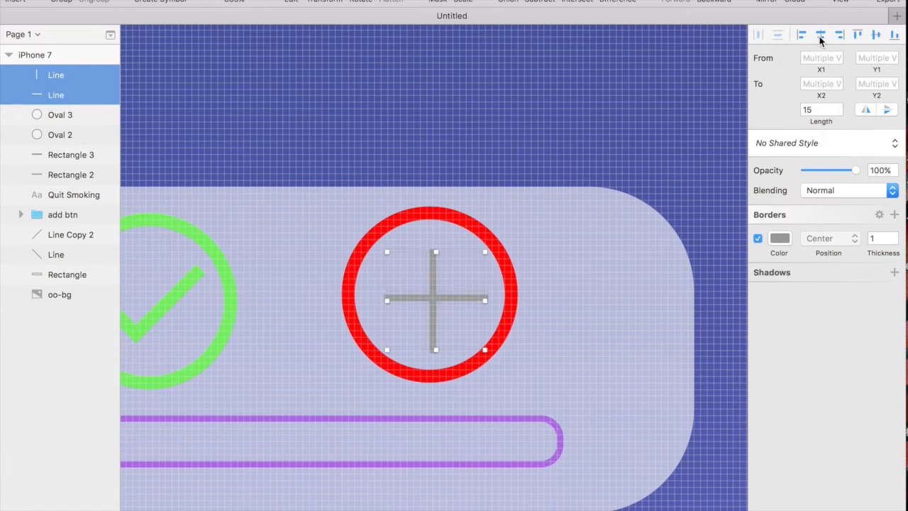
{"action": "left_click", "coordinate": [876, 34]}
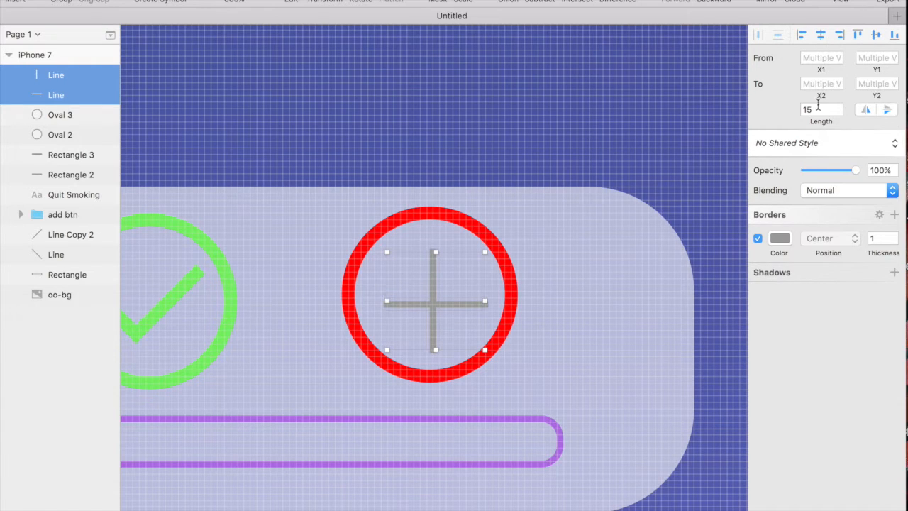
Step: Color both crossing lines red FF0000 and set their thickness to 2
{"action": "left_click", "coordinate": [780, 238]}
{"action": "left_click_drag", "start_coordinate": [838, 342], "coordinate": [902, 284]}
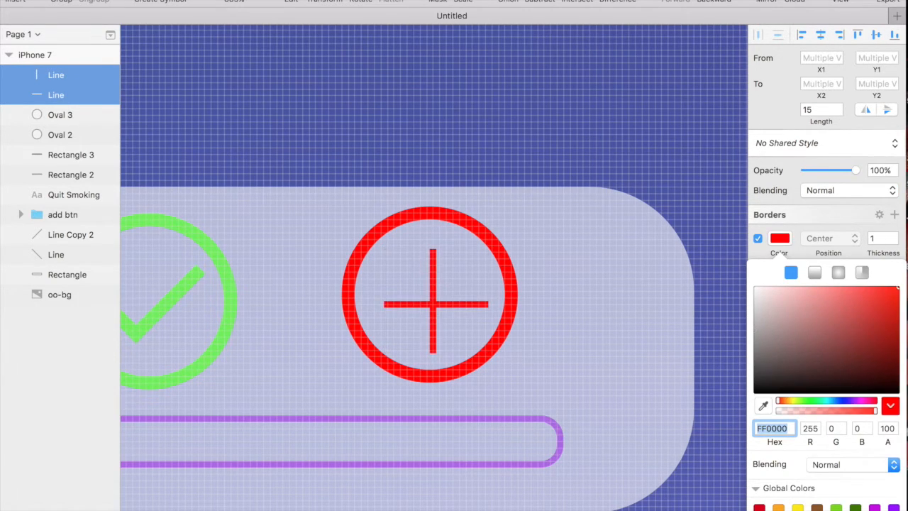
{"action": "left_click", "coordinate": [893, 236]}
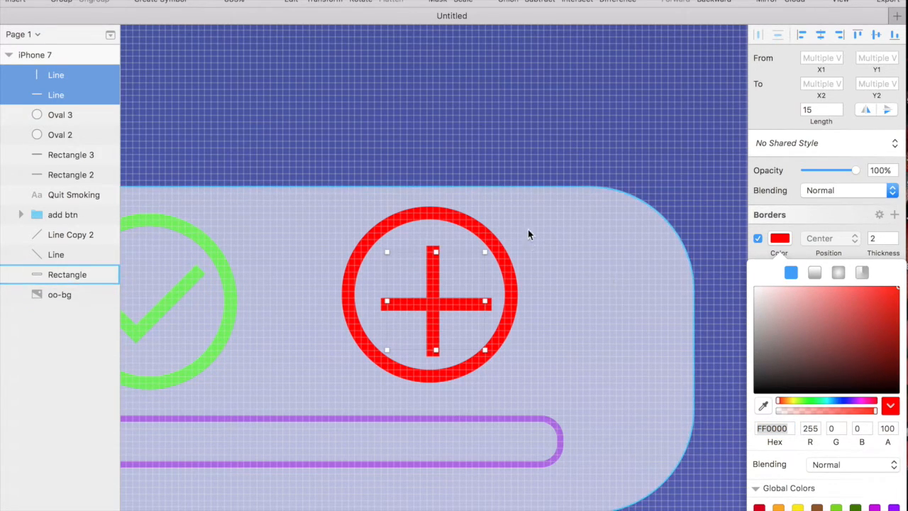
Step: Set both crossing lines' length to 14 and align them vertically on their centers again
{"action": "left_click", "coordinate": [838, 112]}
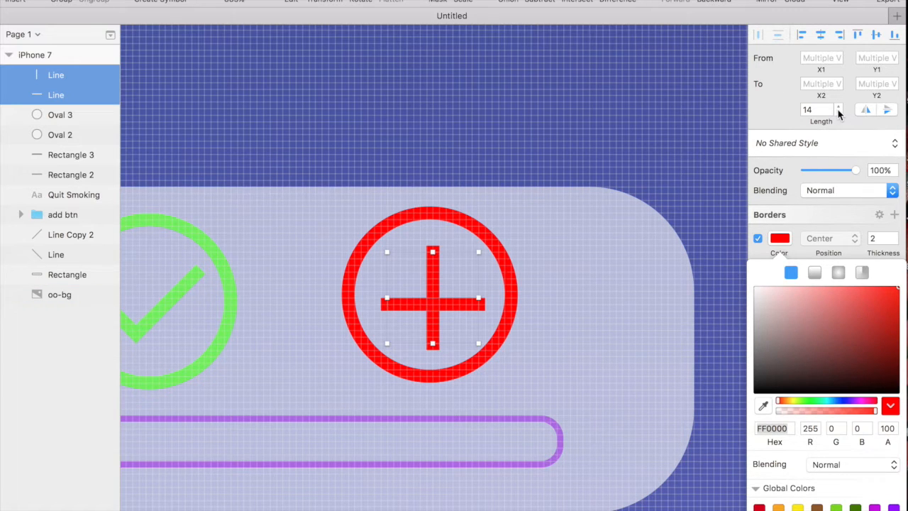
{"action": "left_click", "coordinate": [443, 273]}
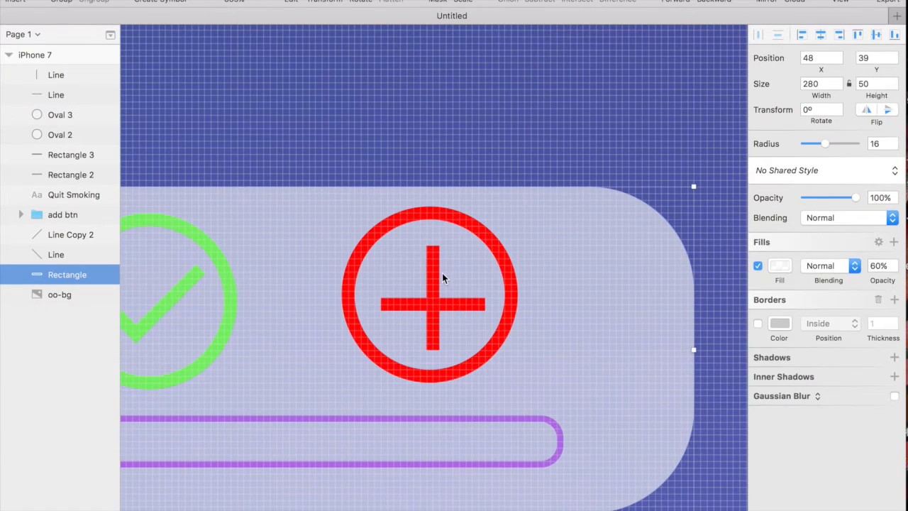
{"action": "left_click", "coordinate": [435, 291]}
{"action": "left_click", "coordinate": [445, 304]}
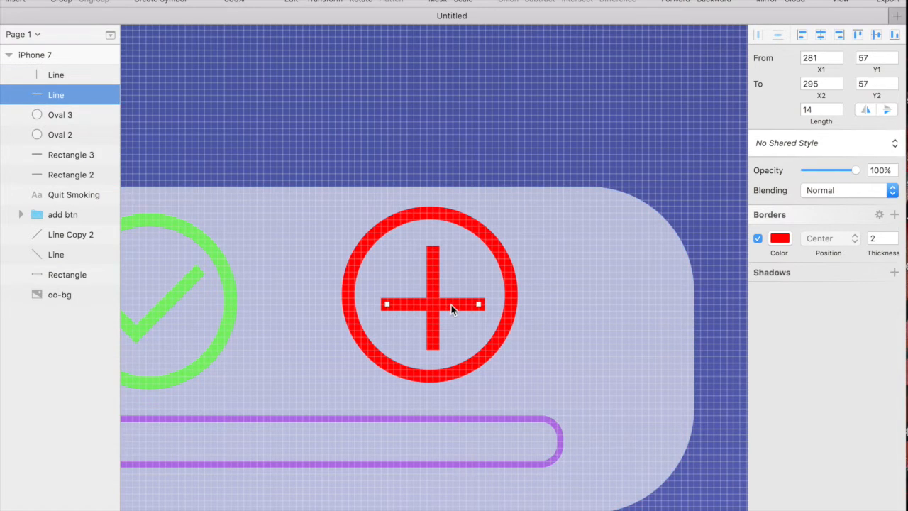
{"action": "left_click", "coordinate": [434, 288], "text": "shift"}
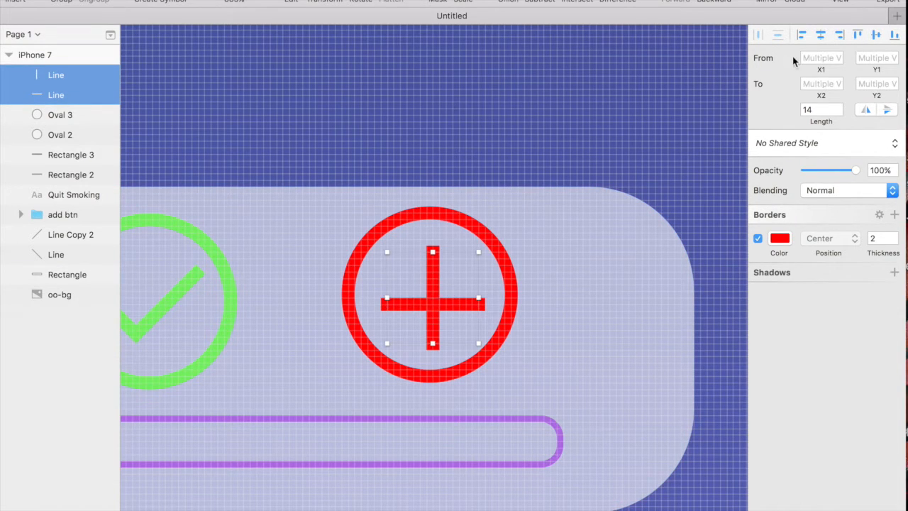
{"action": "left_click", "coordinate": [877, 35]}
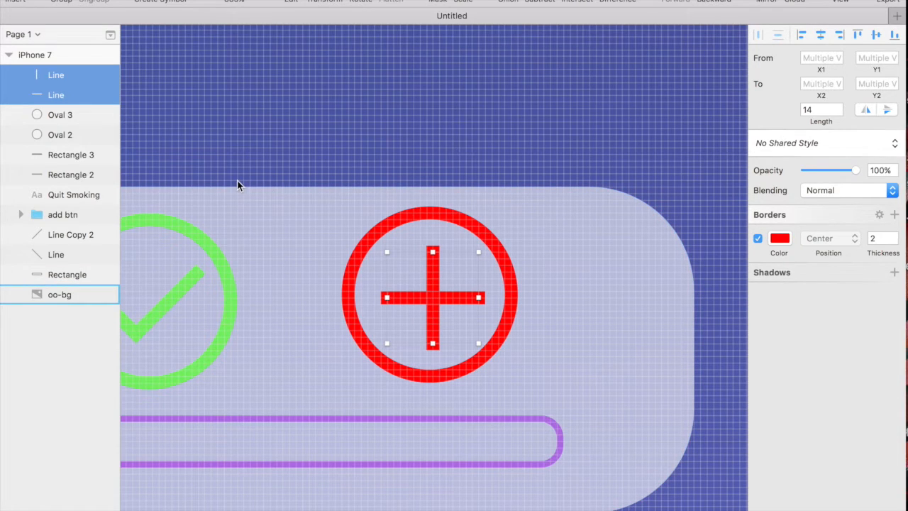
Step: Group the two red crossing lines and name the group "cross"
{"action": "key", "text": "super+g"}
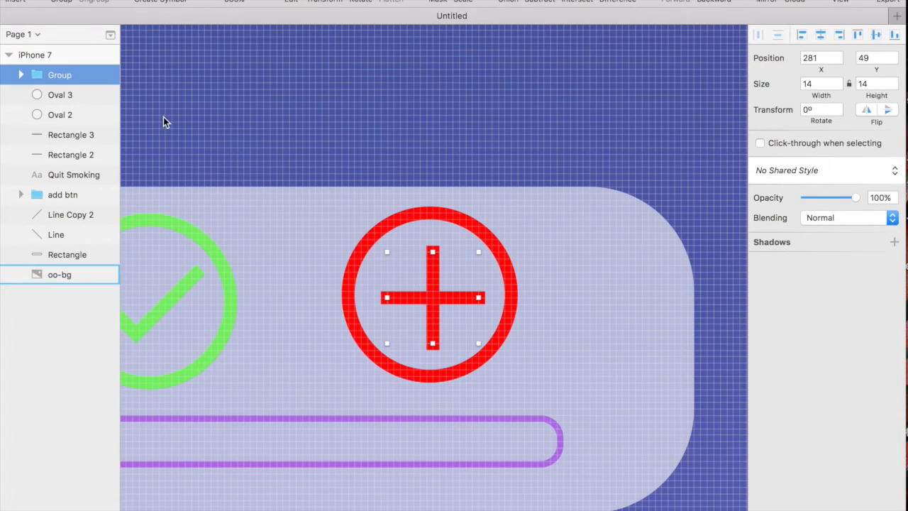
{"action": "double_click", "coordinate": [56, 74]}
{"action": "type", "text": "cross"}
{"action": "key", "text": "Return"}
Step: Rotate the cross group to 45º
{"action": "left_click", "coordinate": [837, 105]}
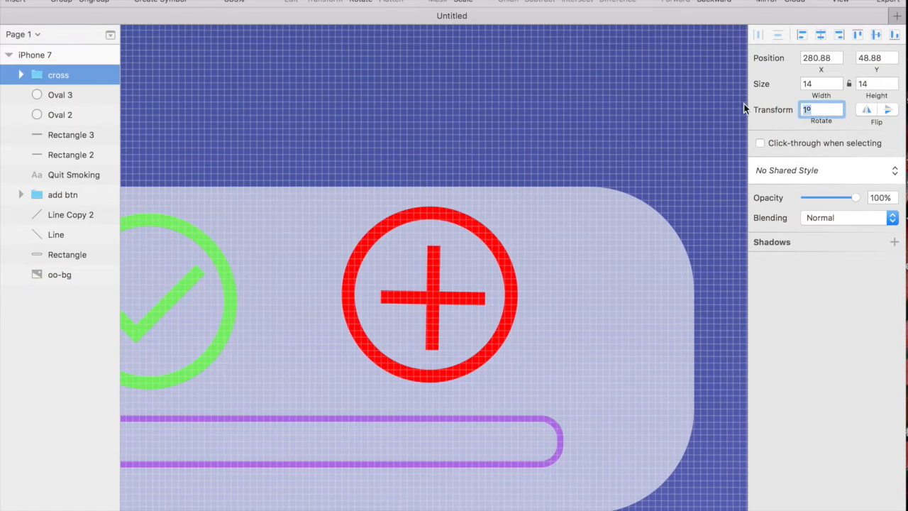
{"action": "type", "text": "45"}
{"action": "key", "text": "Return"}
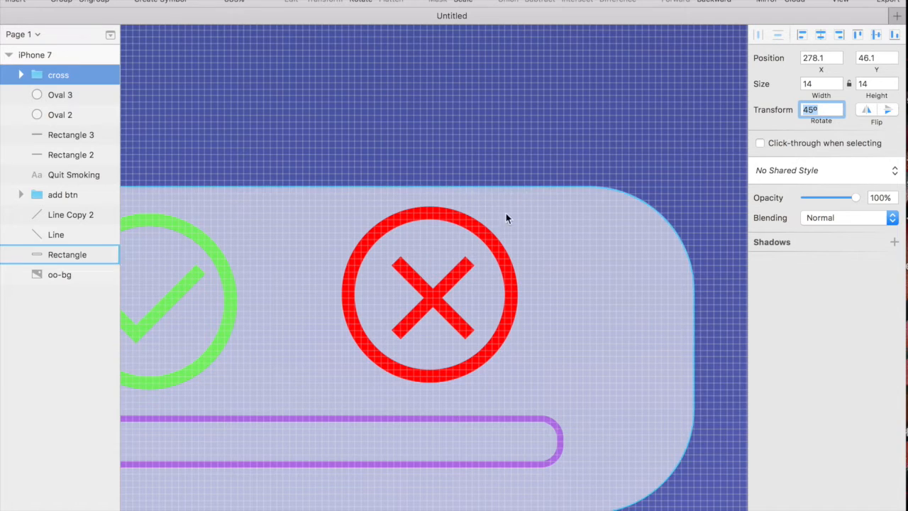
Step: Center the cross group horizontally and vertically within the red circle
{"action": "left_click", "coordinate": [479, 126]}
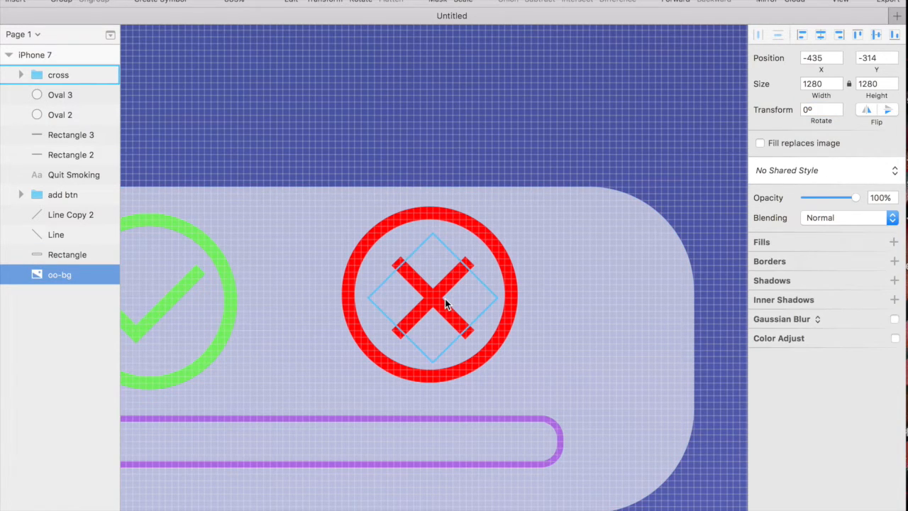
{"action": "left_click", "coordinate": [446, 303]}
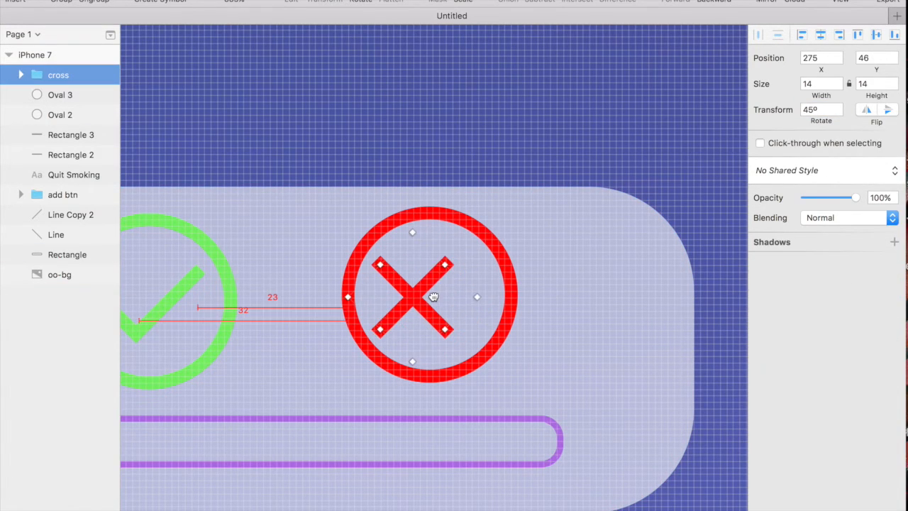
{"action": "left_click", "coordinate": [441, 176]}
{"action": "left_click", "coordinate": [439, 233]}
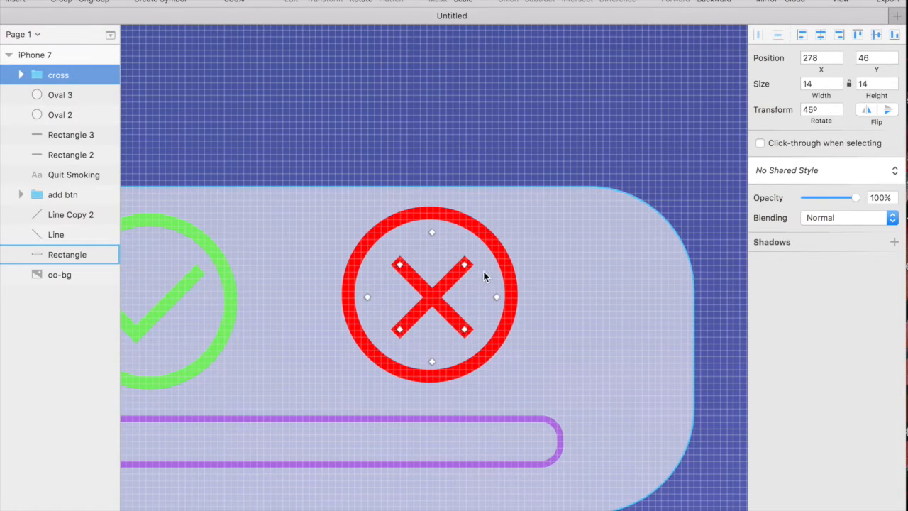
{"action": "left_click", "coordinate": [425, 135]}
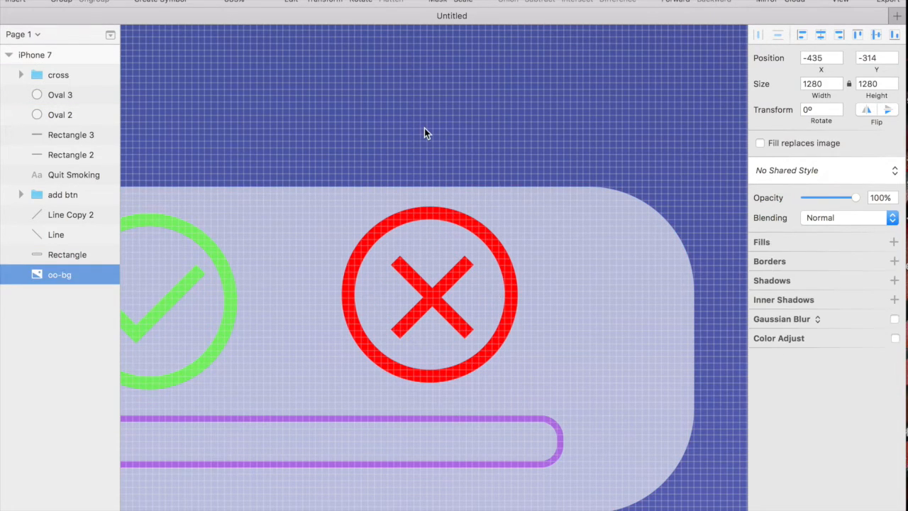
{"action": "left_click", "coordinate": [429, 304]}
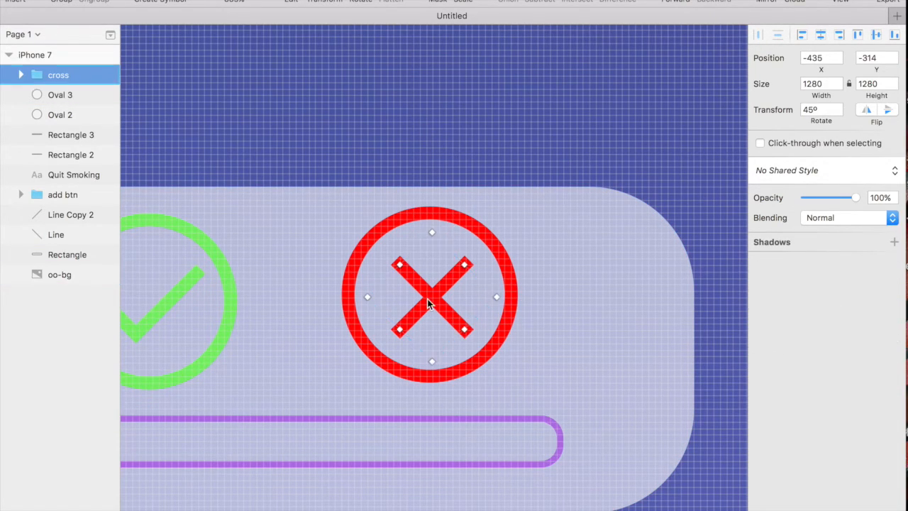
{"action": "left_click", "coordinate": [508, 305], "text": "shift"}
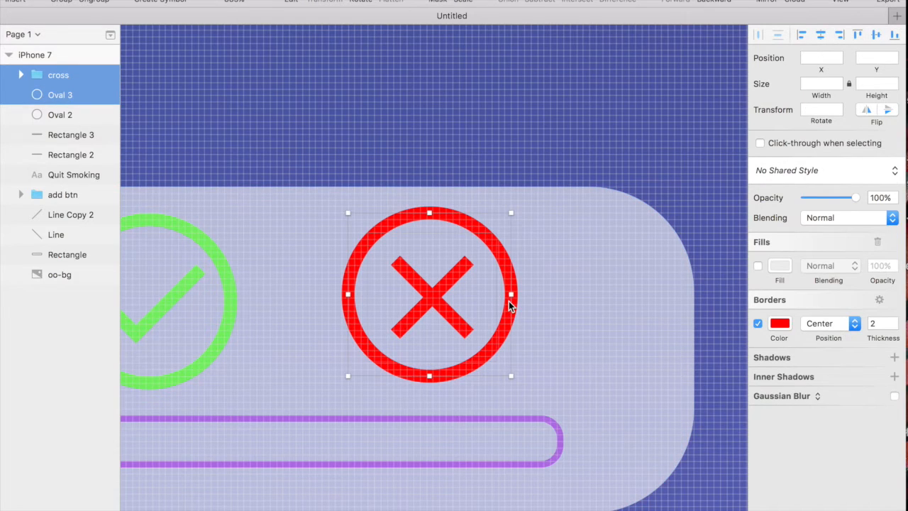
{"action": "left_click", "coordinate": [820, 37]}
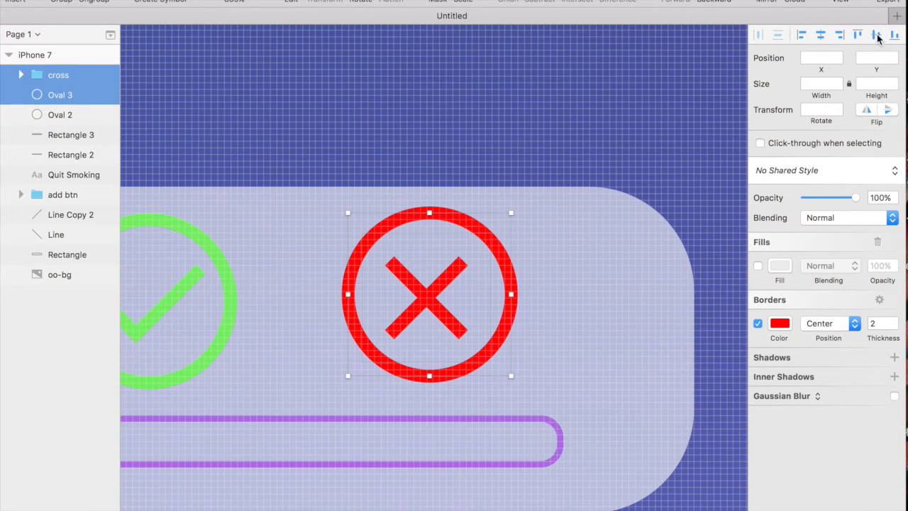
{"action": "left_click", "coordinate": [551, 149]}
Step: Group the green circle with the long checkmark line and name the group "tick btn"
{"action": "scroll", "coordinate": [415, 306], "scroll_direction": "down", "scroll_amount": 5}
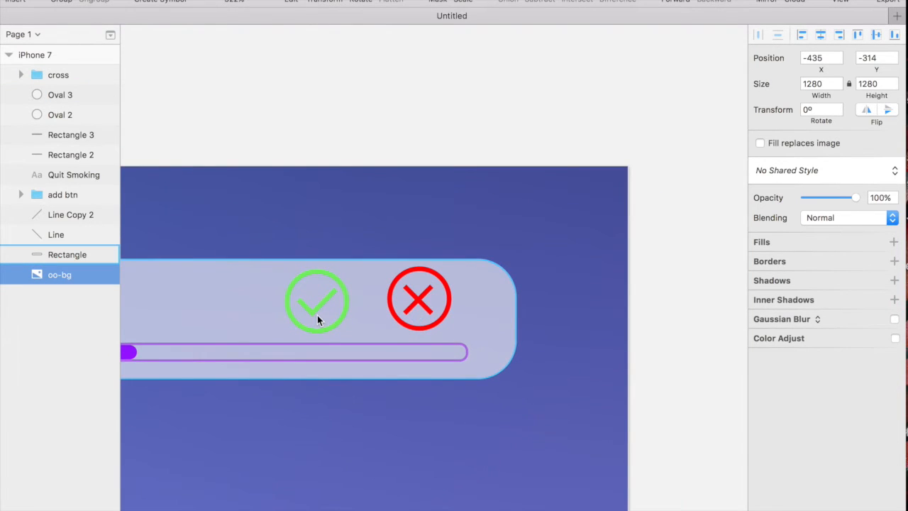
{"action": "scroll", "coordinate": [318, 315], "scroll_direction": "down", "scroll_amount": 4}
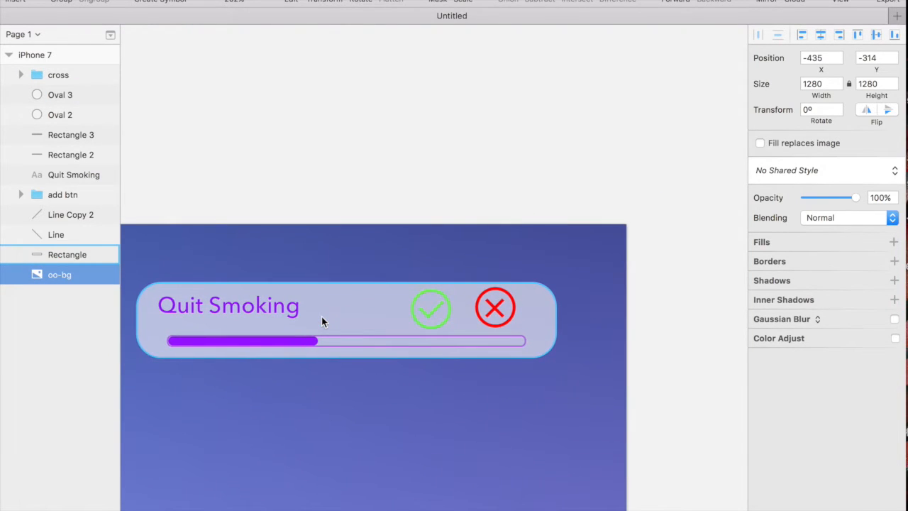
{"action": "scroll", "coordinate": [387, 299], "scroll_direction": "up", "scroll_amount": 2}
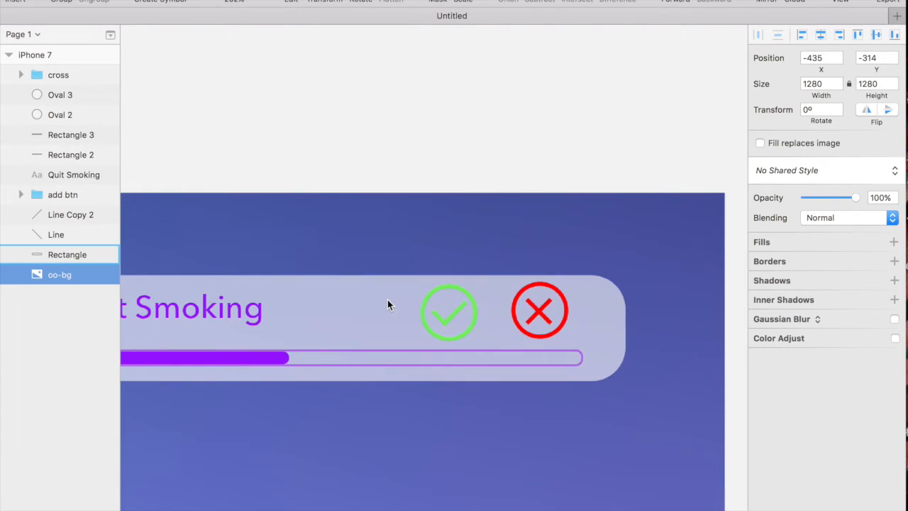
{"action": "left_click", "coordinate": [454, 335]}
{"action": "left_click", "coordinate": [450, 316], "text": "shift"}
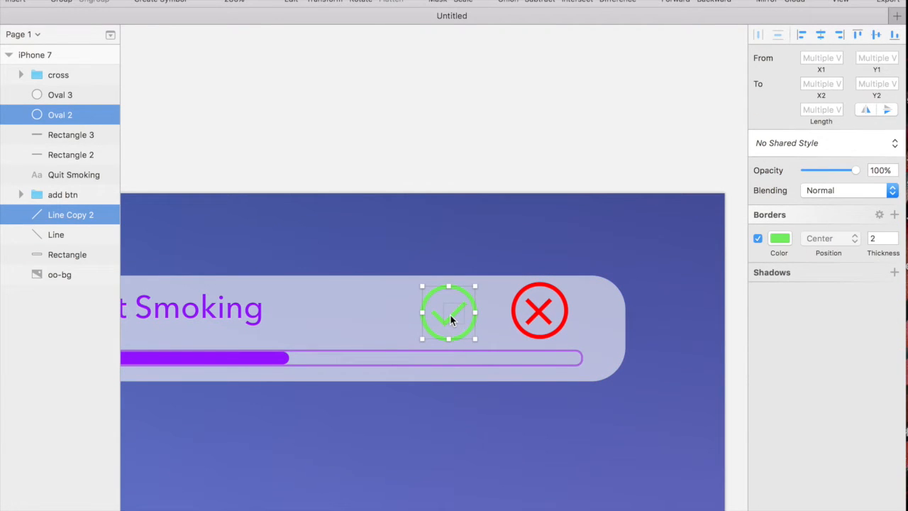
{"action": "key", "text": "super+g"}
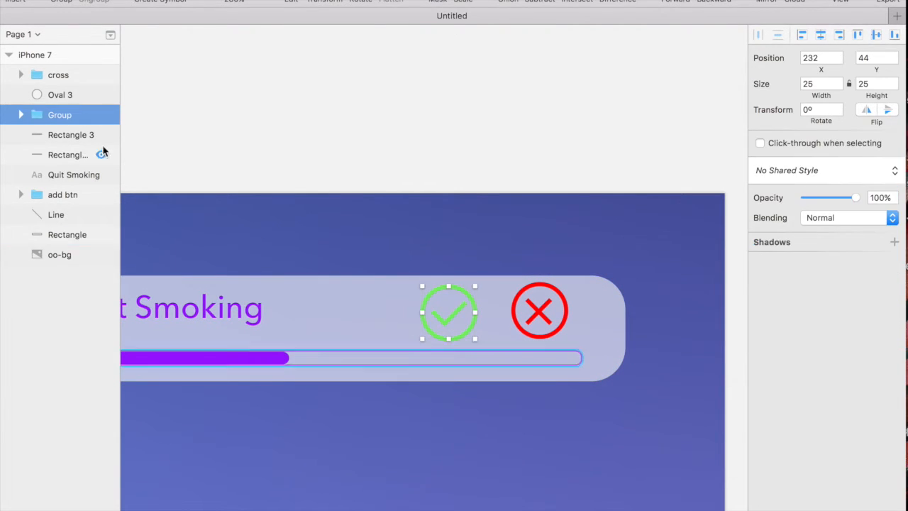
{"action": "double_click", "coordinate": [60, 114]}
{"action": "type", "text": "tifk"}
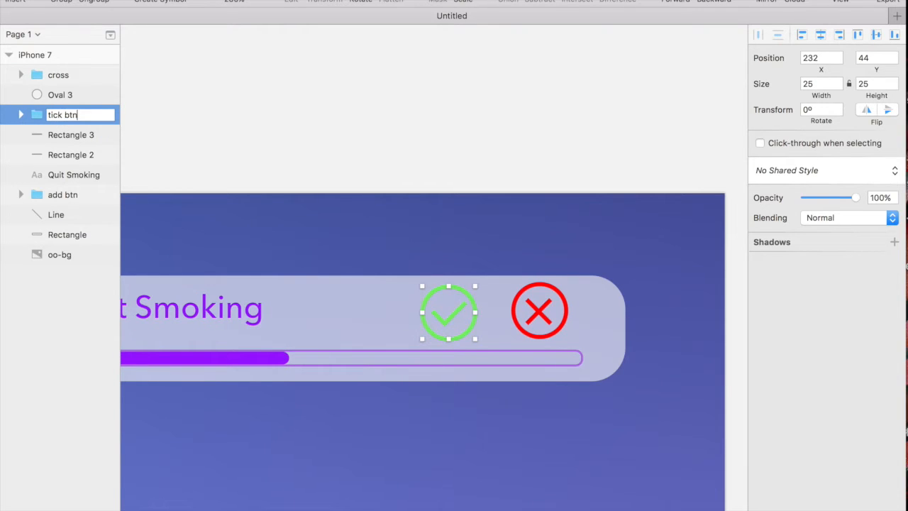
{"action": "key", "text": "Return"}
Step: Group the cross with its red circle and name the group "cross btn"
{"action": "left_click", "coordinate": [48, 75]}
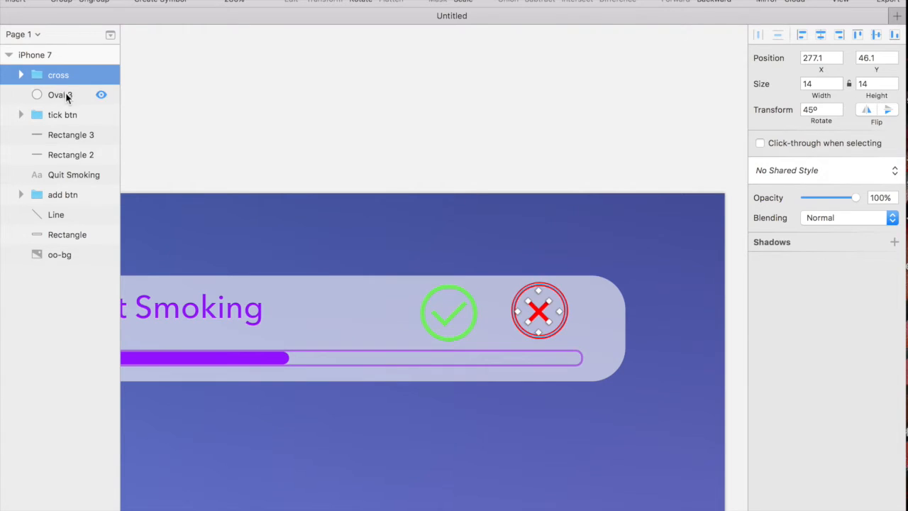
{"action": "left_click", "coordinate": [65, 95], "text": "shift"}
{"action": "left_click", "coordinate": [62, 78]}
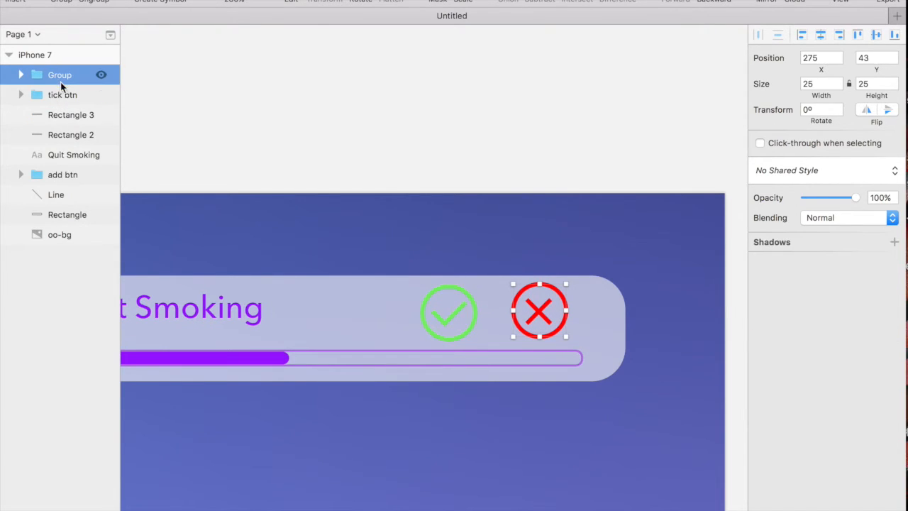
{"action": "double_click", "coordinate": [62, 75]}
{"action": "type", "text": "cross btn"}
{"action": "key", "text": "Return"}
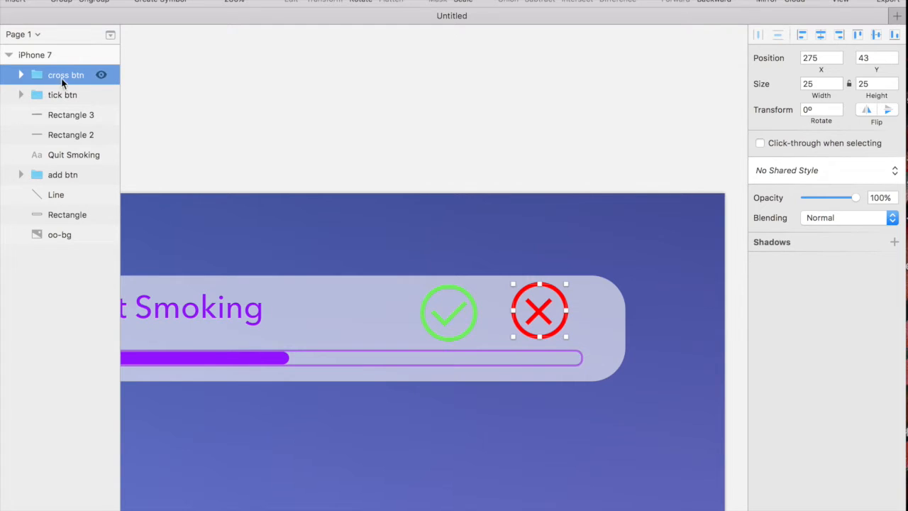
{"action": "left_click", "coordinate": [63, 117]}
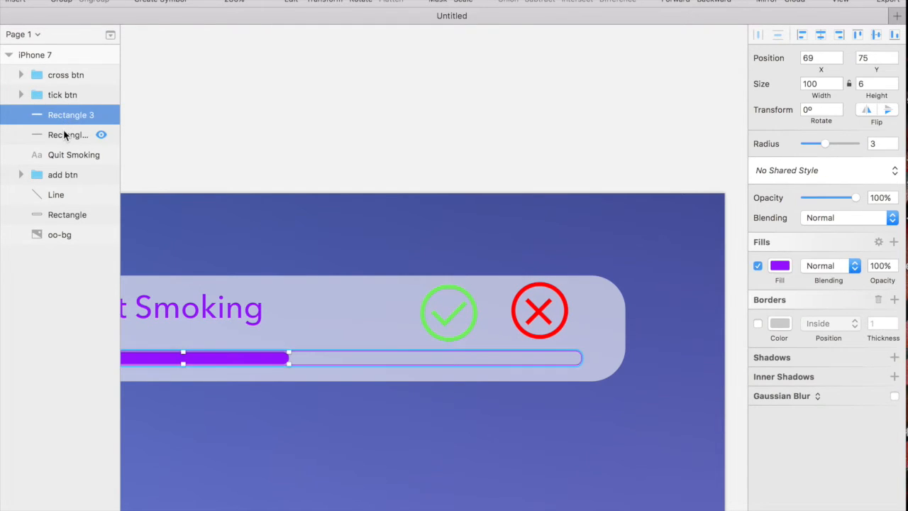
{"action": "left_click", "coordinate": [65, 135]}
{"action": "left_click", "coordinate": [66, 157]}
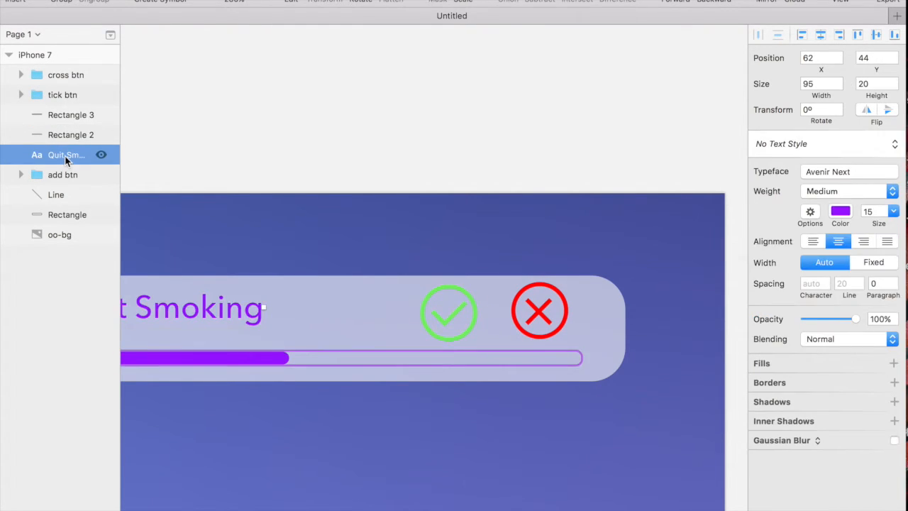
{"action": "left_click", "coordinate": [56, 76], "text": "shift"}
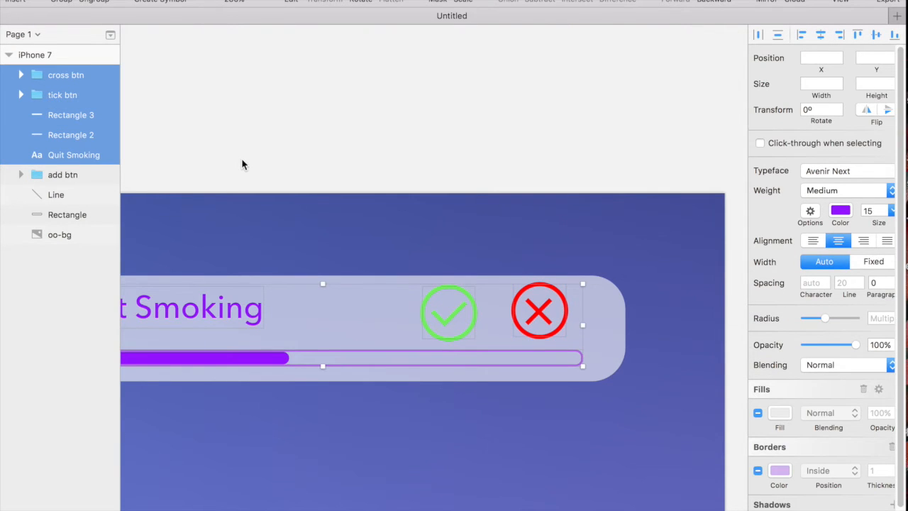
{"action": "scroll", "coordinate": [252, 166], "scroll_direction": "left", "scroll_amount": 3}
{"action": "scroll", "coordinate": [252, 164], "scroll_direction": "left", "scroll_amount": 2}
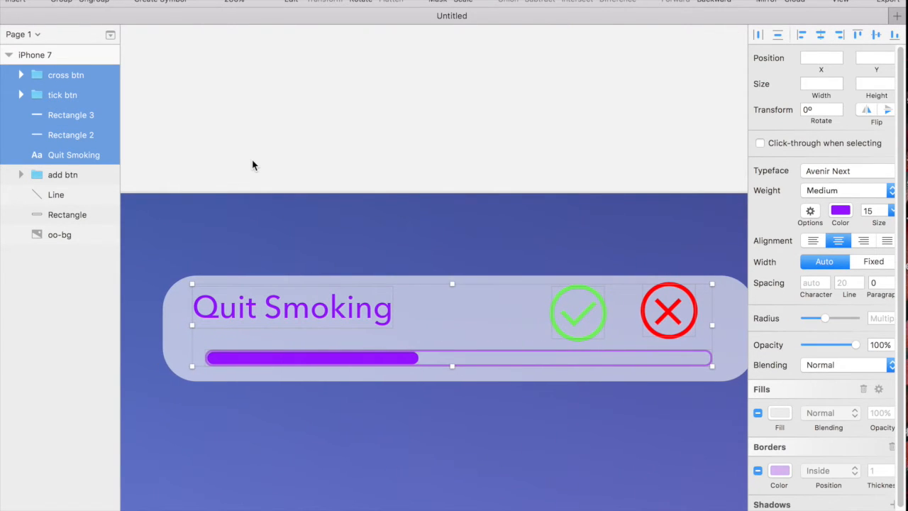
{"action": "left_click", "coordinate": [68, 215], "text": "super"}
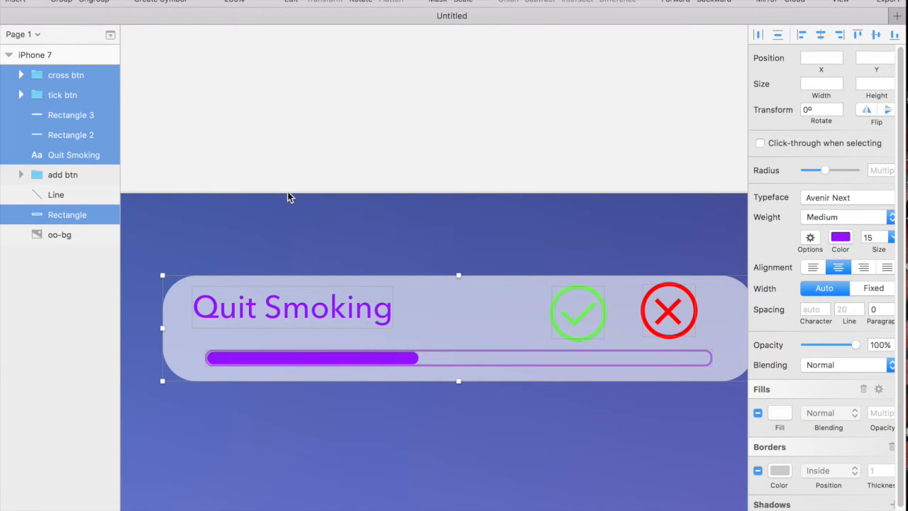
{"action": "key", "text": "super+0"}
{"action": "scroll", "coordinate": [307, 256], "scroll_direction": "down", "scroll_amount": 10}
{"action": "scroll", "coordinate": [307, 258], "scroll_direction": "down", "scroll_amount": 1}
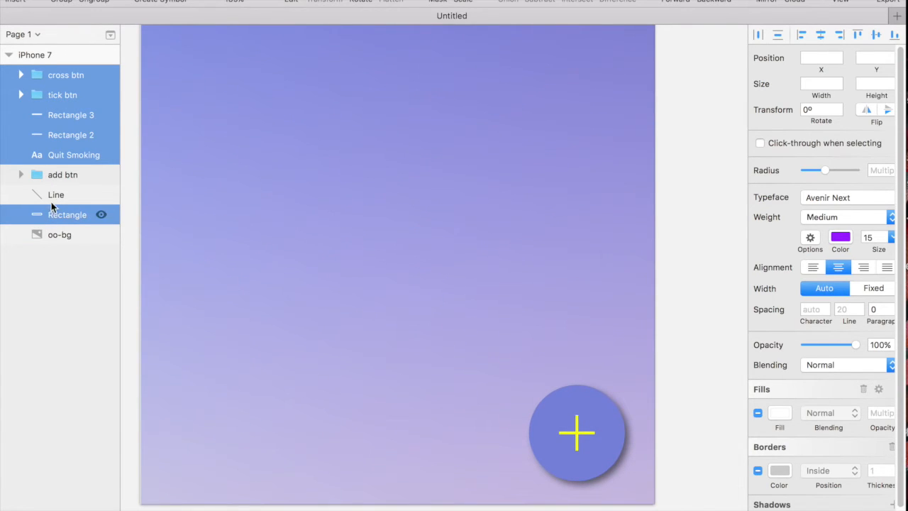
{"action": "scroll", "coordinate": [241, 195], "scroll_direction": "up", "scroll_amount": 10}
{"action": "scroll", "coordinate": [241, 196], "scroll_direction": "up", "scroll_amount": 3}
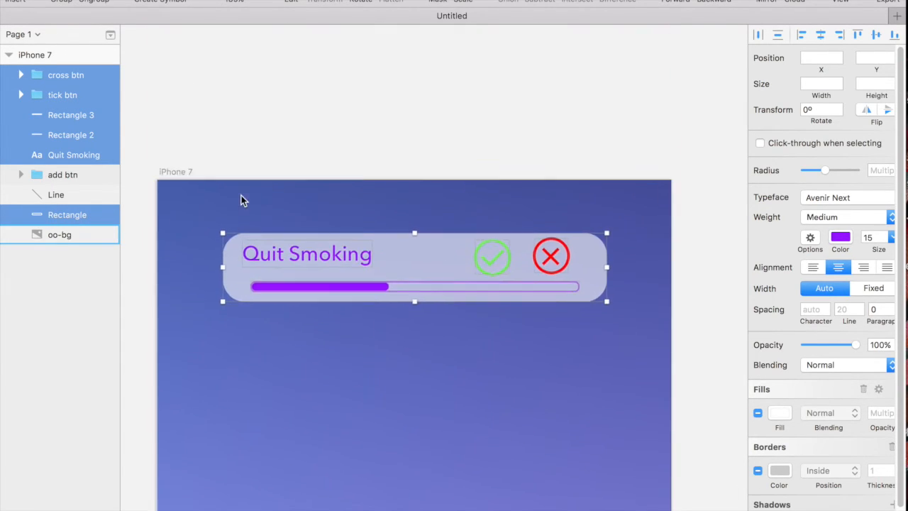
{"action": "scroll", "coordinate": [381, 223], "scroll_direction": "up", "scroll_amount": 5}
{"action": "scroll", "coordinate": [381, 222], "scroll_direction": "down", "scroll_amount": 3}
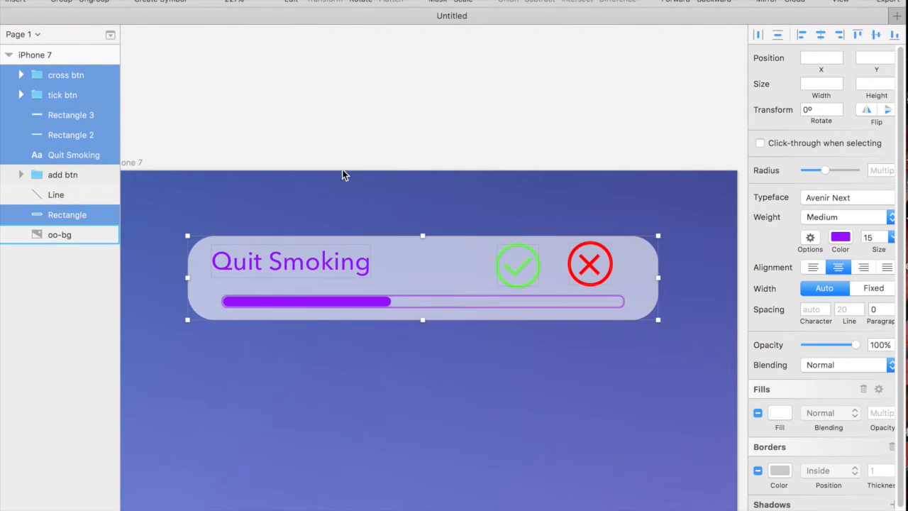
{"action": "key", "text": "Escape"}
Step: Move the loose short green checkmark line into the "tick btn" group
{"action": "left_click", "coordinate": [68, 194]}
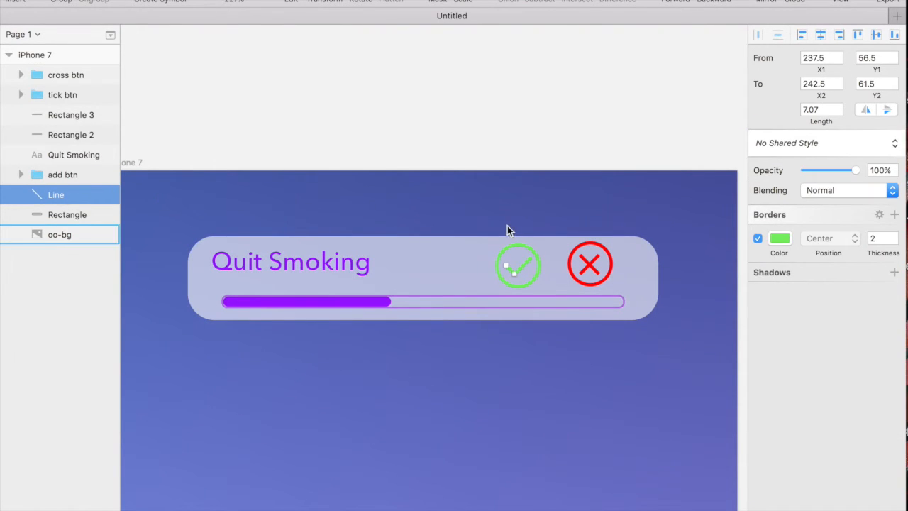
{"action": "scroll", "coordinate": [537, 241], "scroll_direction": "up", "scroll_amount": 8}
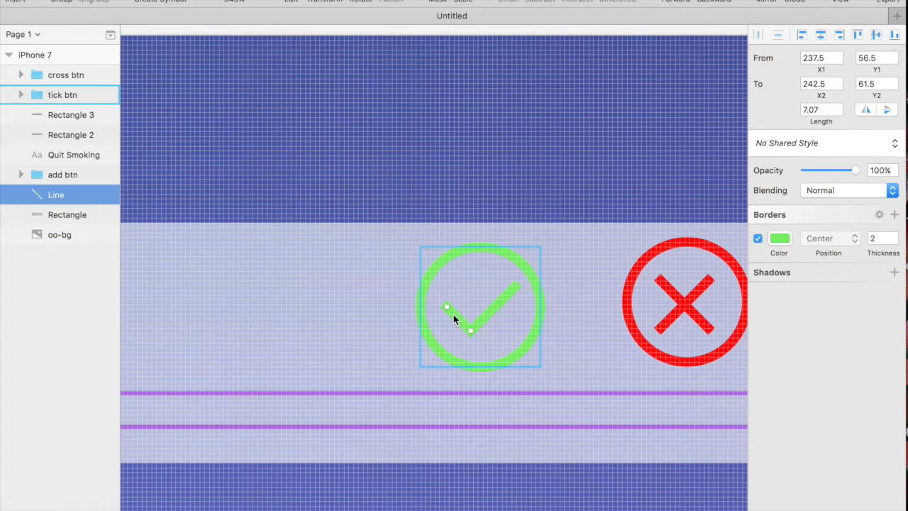
{"action": "left_click", "coordinate": [21, 94]}
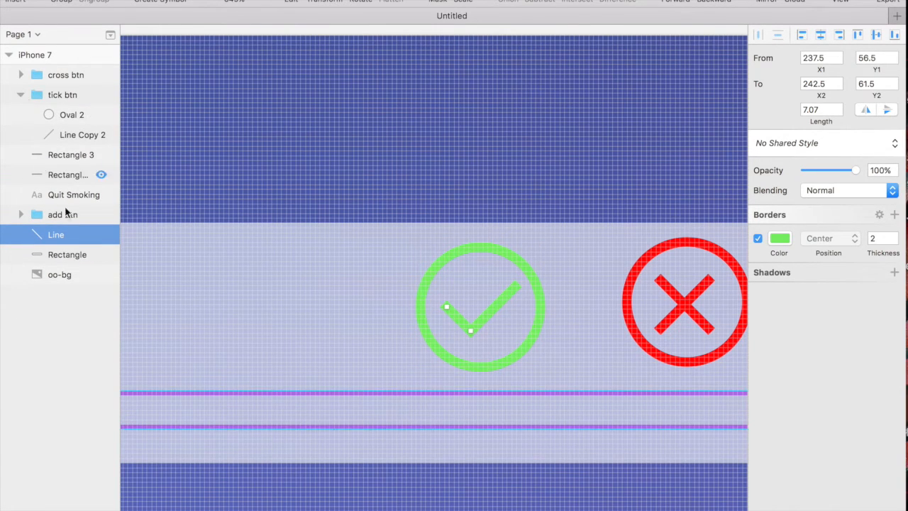
{"action": "left_click_drag", "start_coordinate": [56, 237], "coordinate": [75, 150]}
{"action": "left_click", "coordinate": [172, 158]}
{"action": "scroll", "coordinate": [163, 166], "scroll_direction": "down", "scroll_amount": 2}
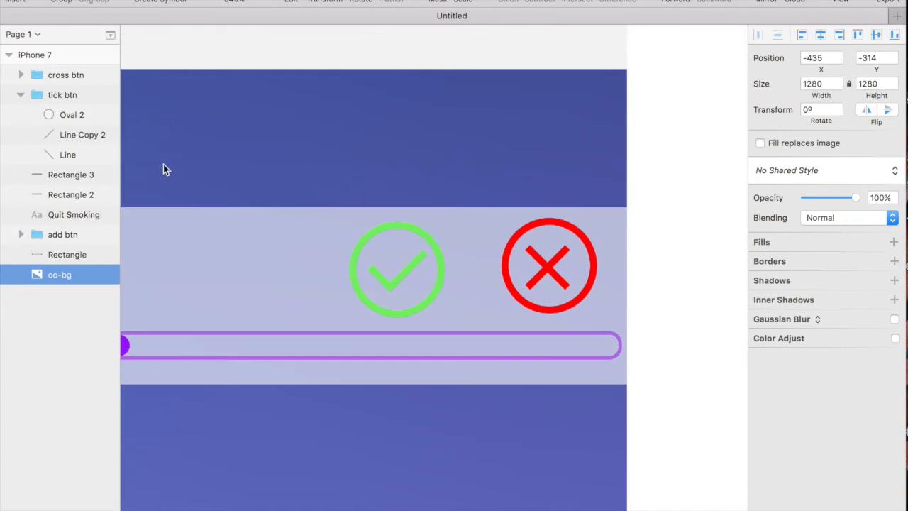
{"action": "left_click", "coordinate": [21, 94]}
Step: Group the tick and cross buttons, progress bar, title and card background, and give the group a "quit smoking" name
{"action": "left_click", "coordinate": [50, 75]}
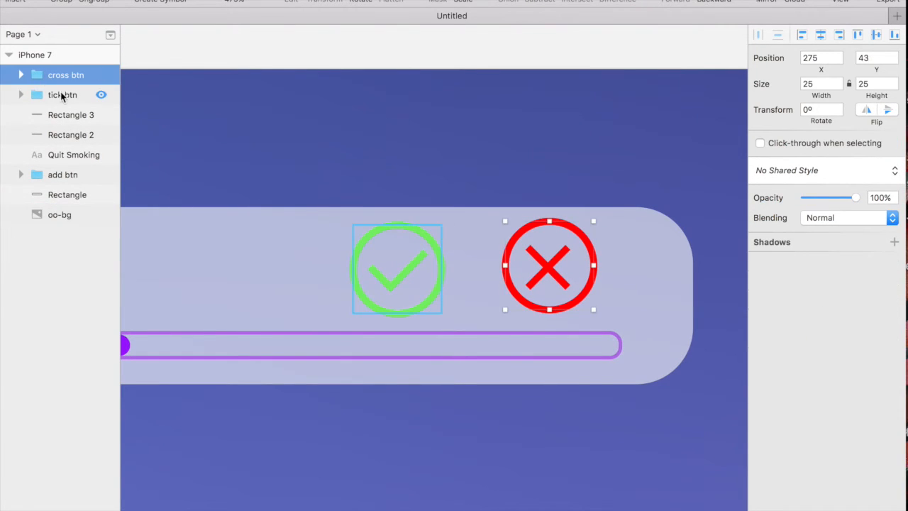
{"action": "left_click", "coordinate": [61, 94], "text": "shift"}
{"action": "left_click", "coordinate": [68, 115], "text": "shift"}
{"action": "left_click", "coordinate": [75, 134], "text": "shift"}
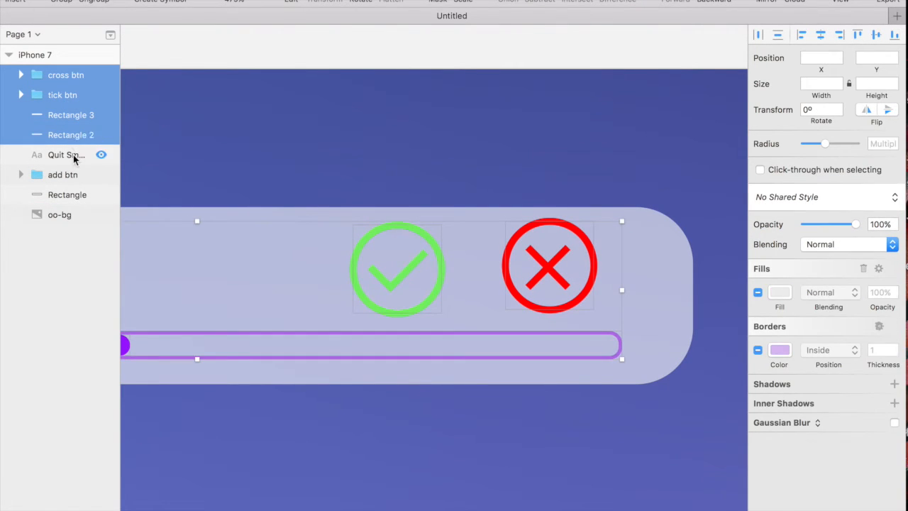
{"action": "left_click", "coordinate": [74, 157], "text": "shift"}
{"action": "scroll", "coordinate": [295, 225], "scroll_direction": "down", "scroll_amount": 2}
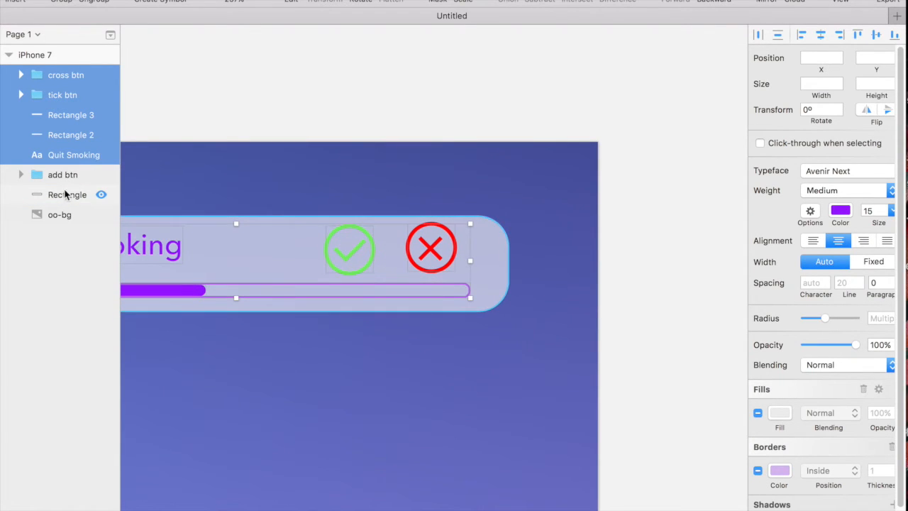
{"action": "left_click", "coordinate": [60, 194], "text": "shift"}
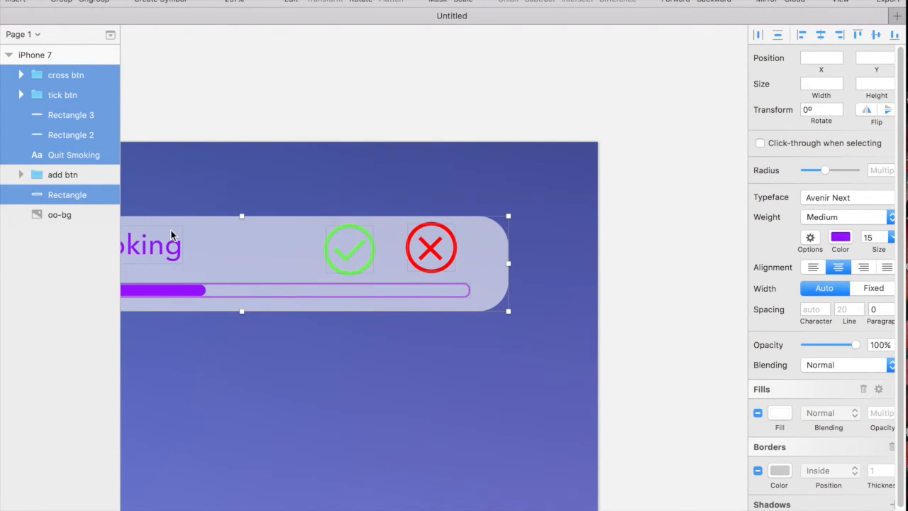
{"action": "key", "text": "super+g"}
{"action": "double_click", "coordinate": [54, 76]}
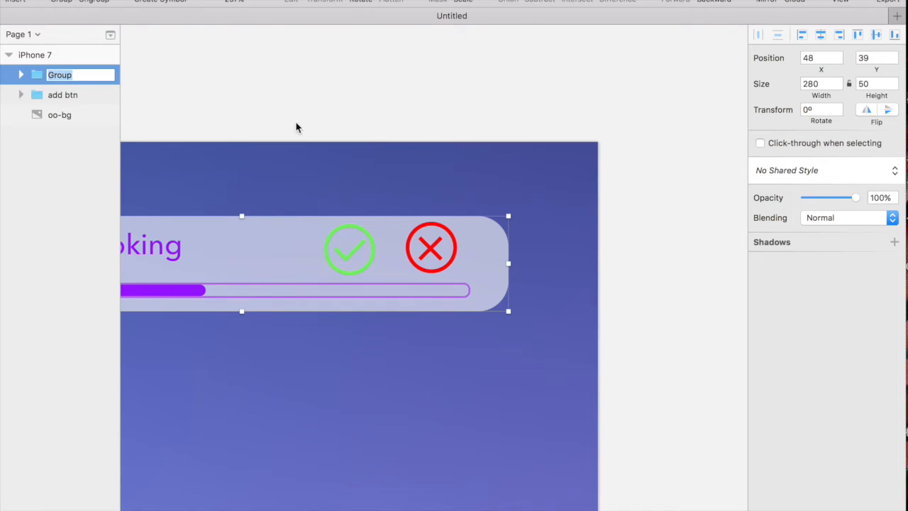
{"action": "type", "text": "quit smoking c..."}
{"action": "key", "text": "Return"}
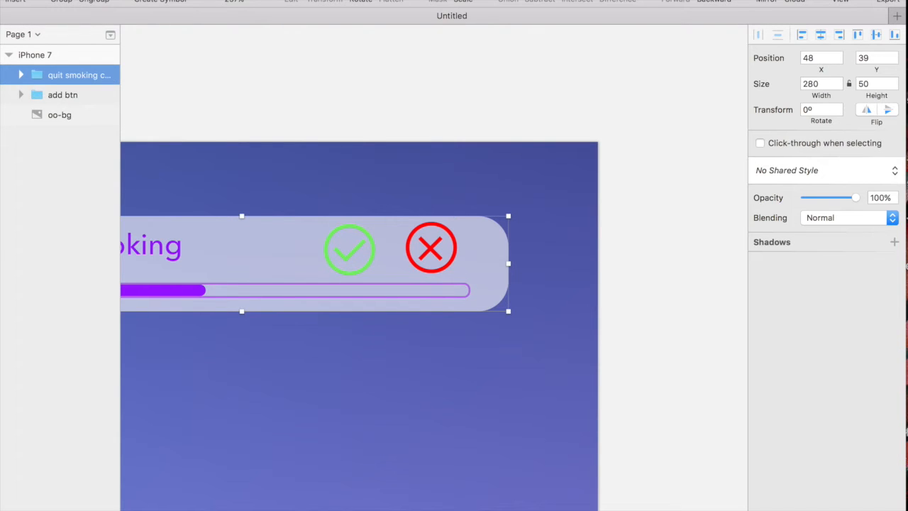
Step: Duplicate the Quit Smoking card group and place the copy directly below the original at Y 109
{"action": "scroll", "coordinate": [363, 139], "scroll_direction": "left", "scroll_amount": 5}
{"action": "scroll", "coordinate": [363, 139], "scroll_direction": "down", "scroll_amount": 5}
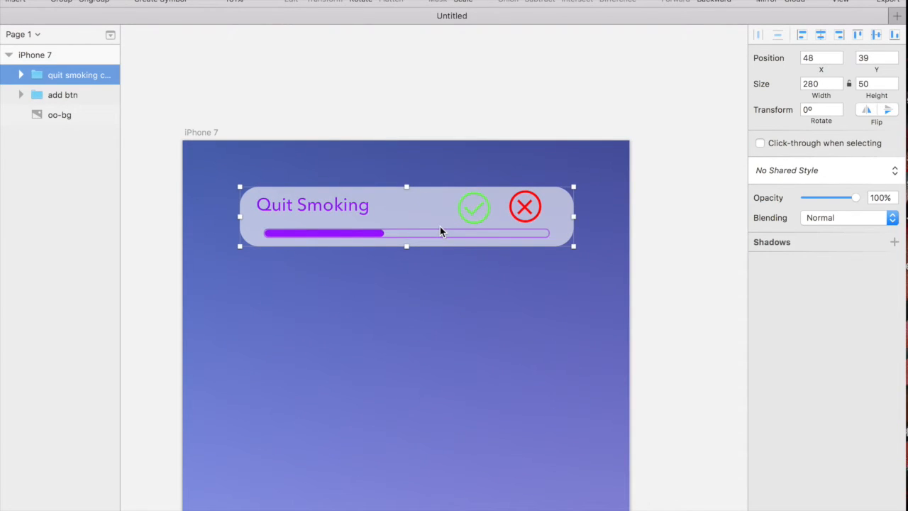
{"action": "key", "text": "super+d"}
{"action": "left_click_drag", "start_coordinate": [422, 215], "coordinate": [424, 298]}
Step: Change the title text of the lower card to "Drink Water"
{"action": "double_click", "coordinate": [290, 290]}
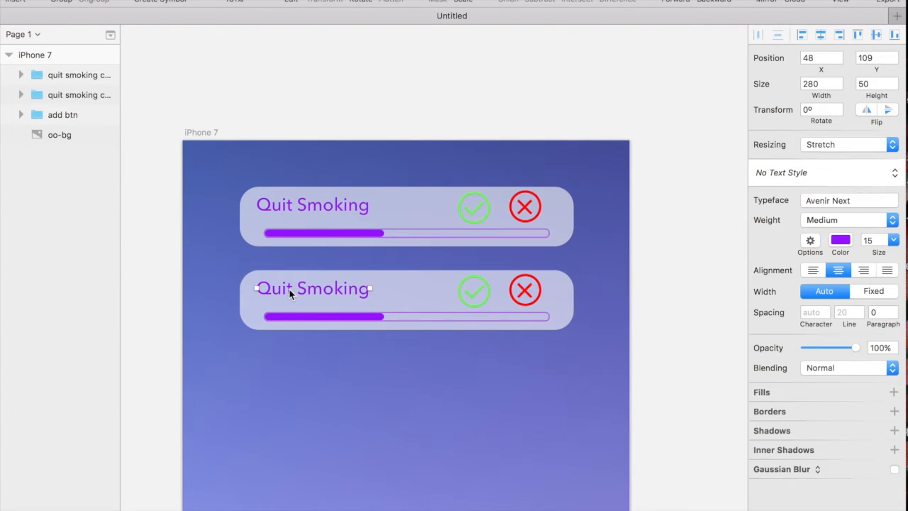
{"action": "double_click", "coordinate": [319, 289]}
{"action": "left_click", "coordinate": [321, 289]}
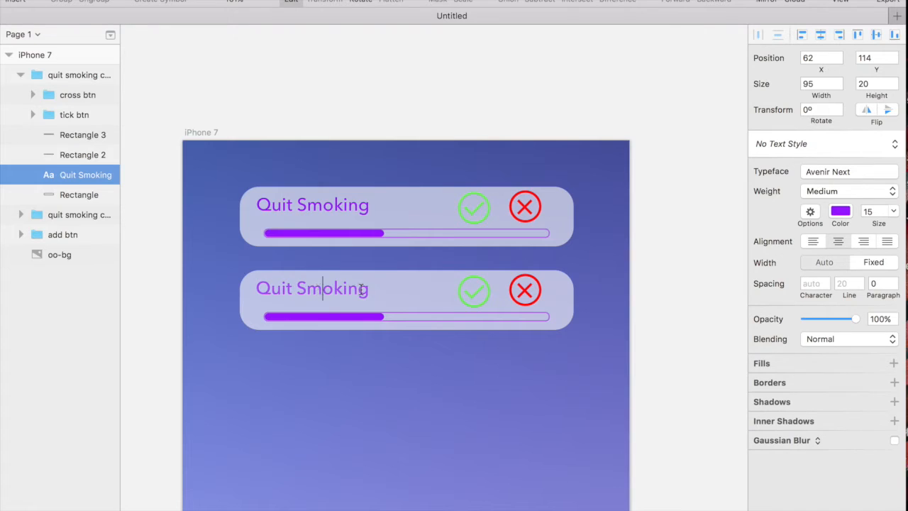
{"action": "left_click_drag", "start_coordinate": [369, 288], "coordinate": [197, 265]}
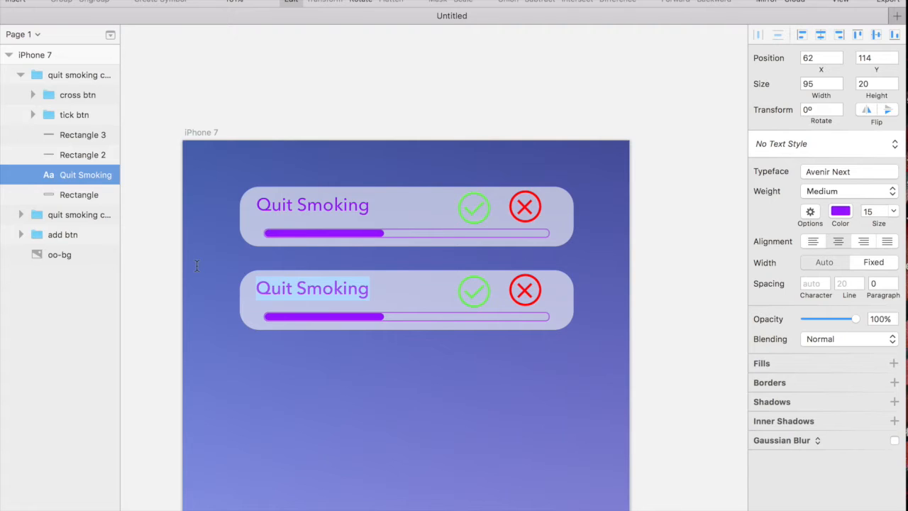
{"action": "type", "text": "Drink "}
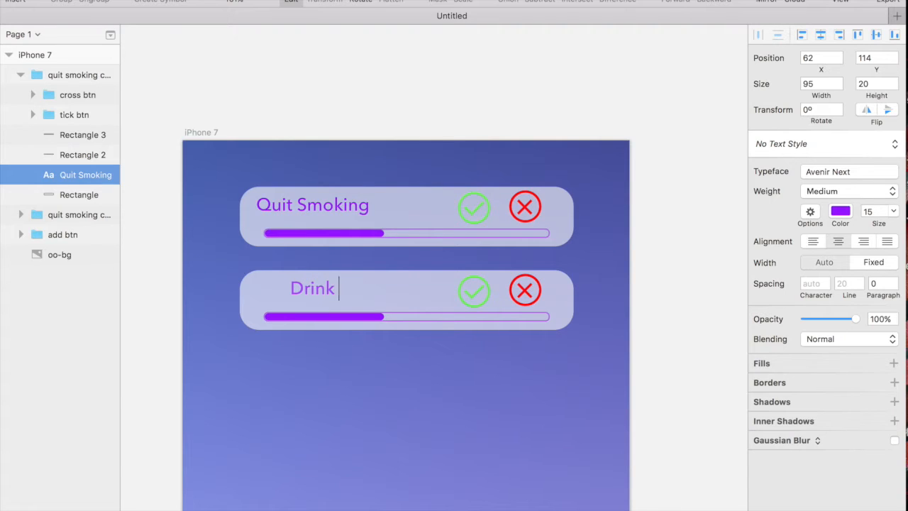
{"action": "type", "text": "Water"}
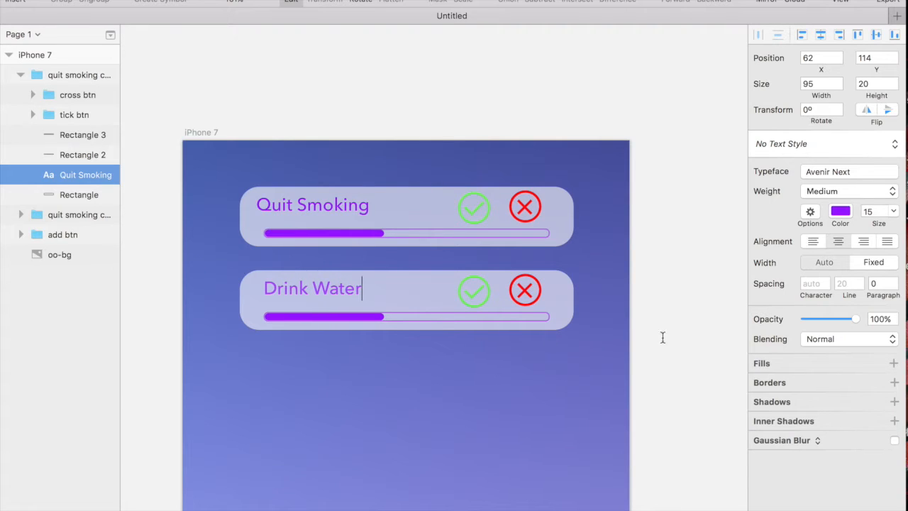
{"action": "key", "text": "Escape"}
Step: Shift the "Drink Water" title slightly lower within its card
{"action": "left_click", "coordinate": [345, 316]}
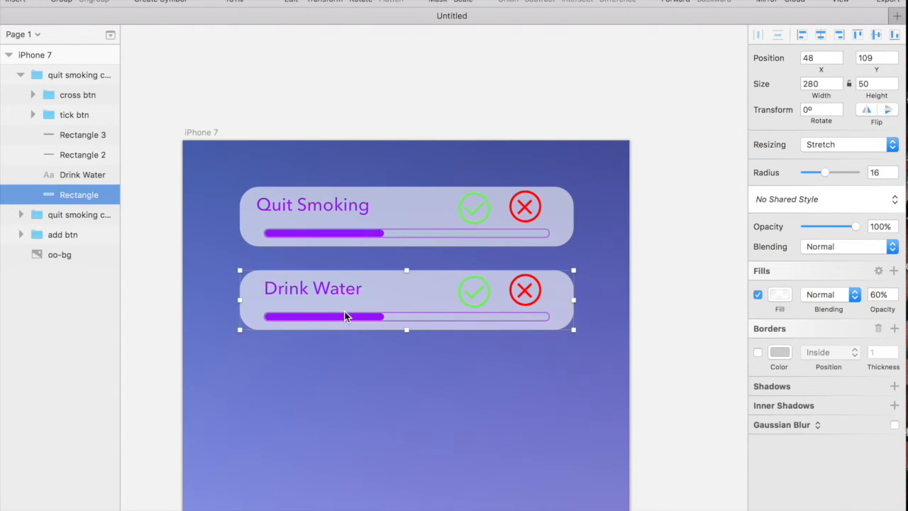
{"action": "left_click", "coordinate": [351, 317]}
{"action": "left_click", "coordinate": [333, 290]}
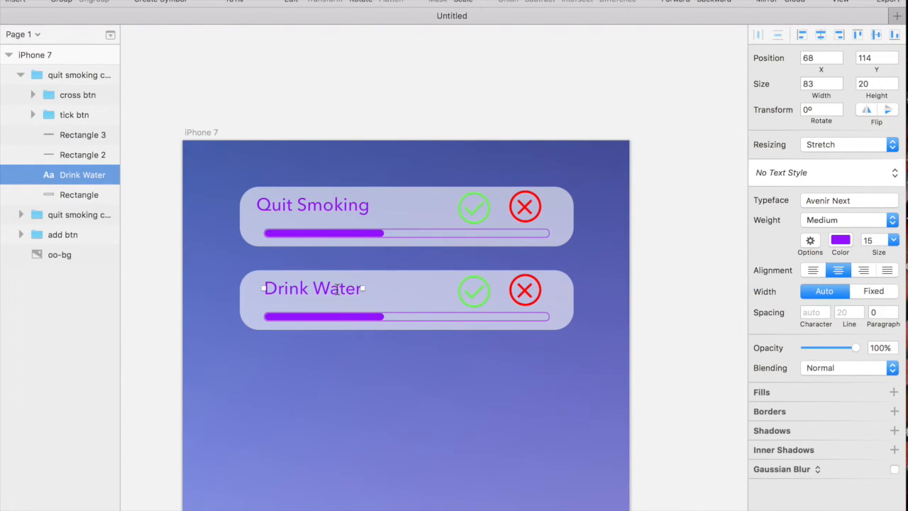
{"action": "double_click", "coordinate": [333, 290]}
{"action": "left_click", "coordinate": [272, 313]}
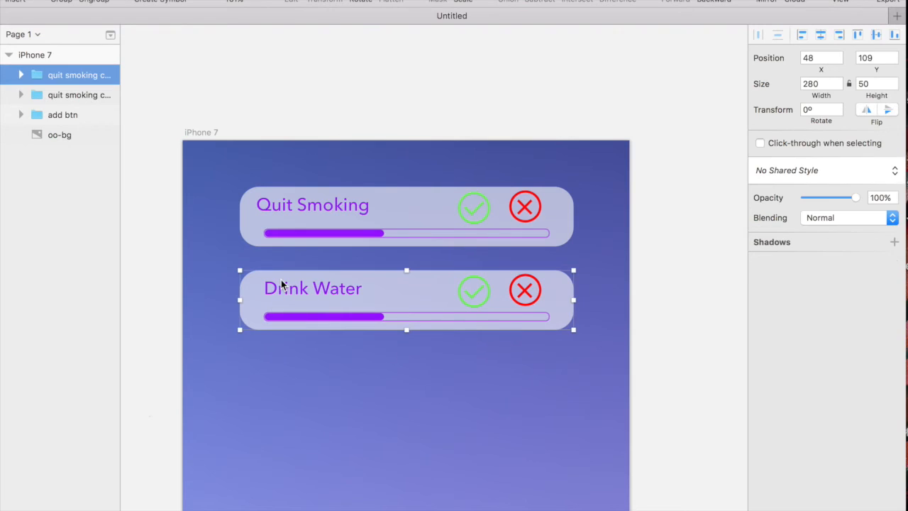
{"action": "double_click", "coordinate": [304, 287]}
{"action": "double_click", "coordinate": [304, 287]}
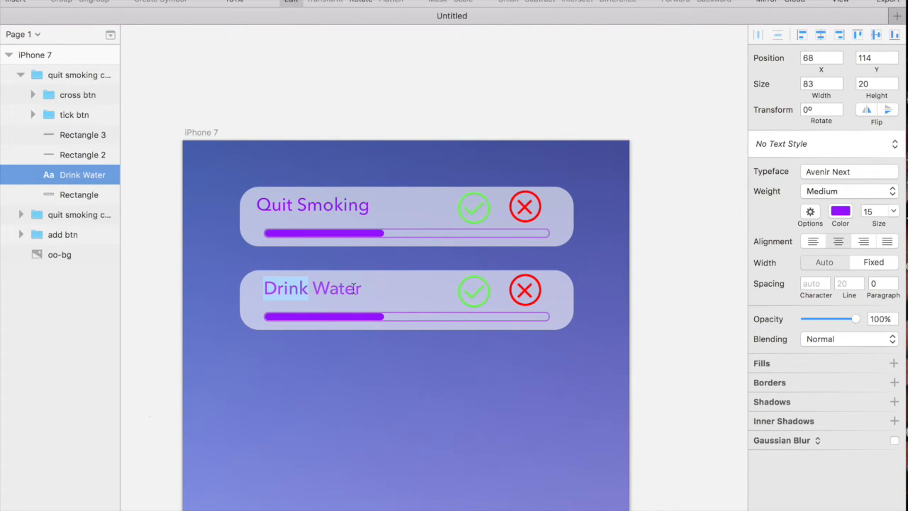
{"action": "left_click", "coordinate": [57, 170]}
{"action": "left_click", "coordinate": [69, 196]}
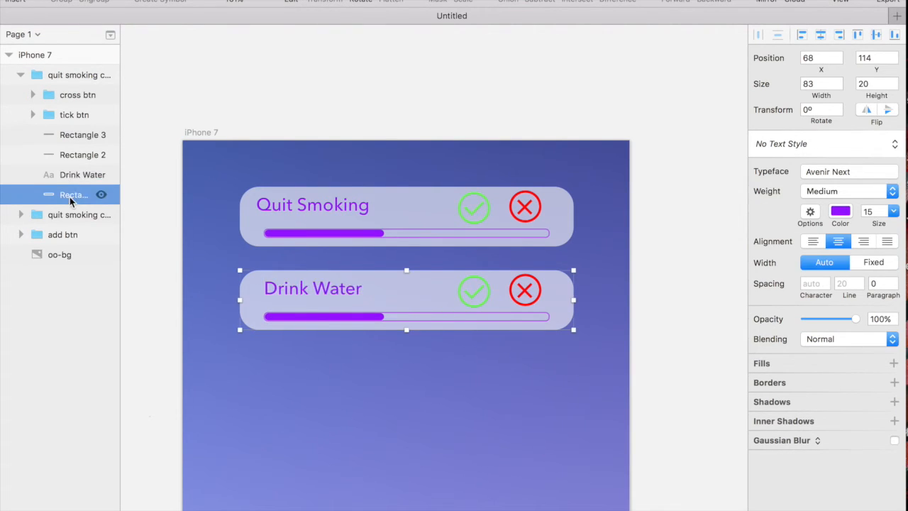
{"action": "left_click", "coordinate": [75, 176]}
{"action": "left_click_drag", "start_coordinate": [311, 283], "coordinate": [305, 288]}
Step: Set the width of the Drink Water card's filled progress bar to 200, and select the whole card group
{"action": "left_click", "coordinate": [319, 320]}
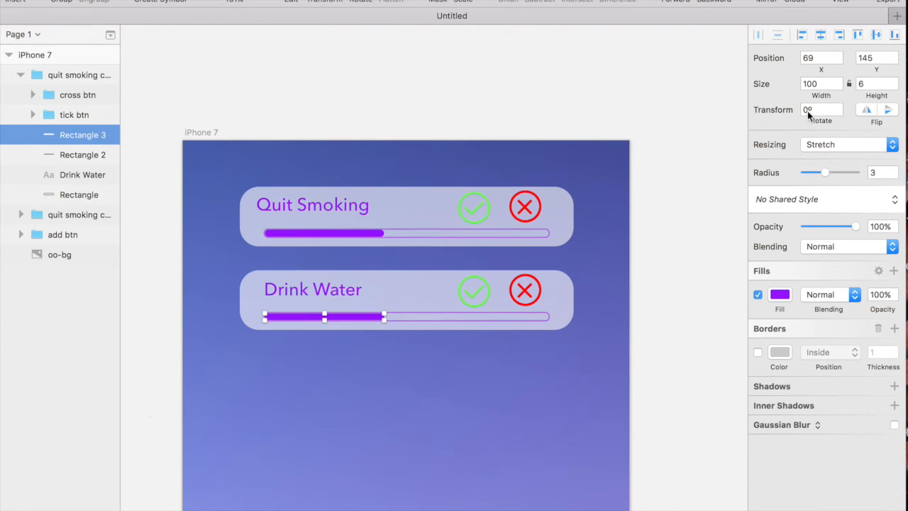
{"action": "left_click", "coordinate": [826, 84]}
{"action": "type", "text": "200"}
{"action": "key", "text": "Return"}
{"action": "left_click", "coordinate": [615, 317]}
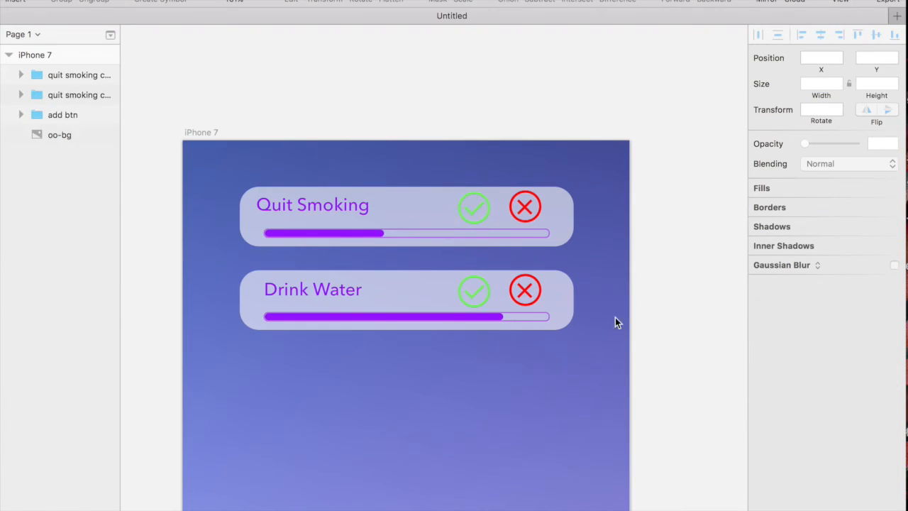
{"action": "left_click", "coordinate": [419, 274]}
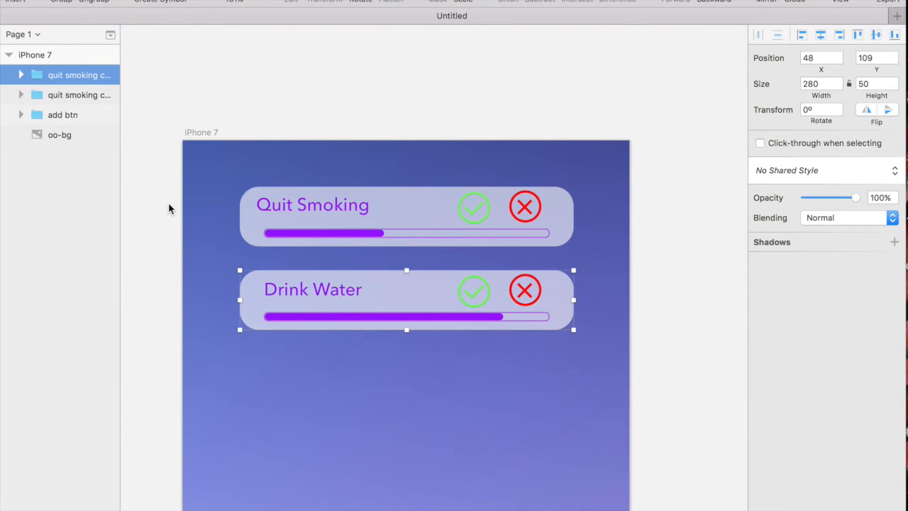
Step: Duplicate the Drink Water card group and place the copy directly below it at Y 179
{"action": "key", "text": "super+d"}
{"action": "left_click_drag", "start_coordinate": [407, 305], "coordinate": [409, 367]}
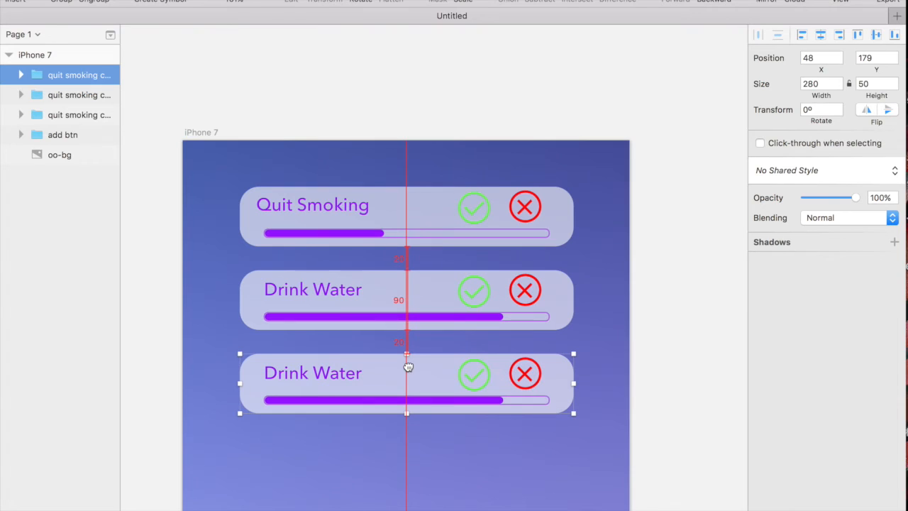
Step: Change the lowest card's title to "Read 1hr a Day" and align its left edge with the progress bar
{"action": "double_click", "coordinate": [300, 371]}
{"action": "double_click", "coordinate": [336, 370]}
{"action": "left_click", "coordinate": [355, 373]}
{"action": "double_click", "coordinate": [340, 377]}
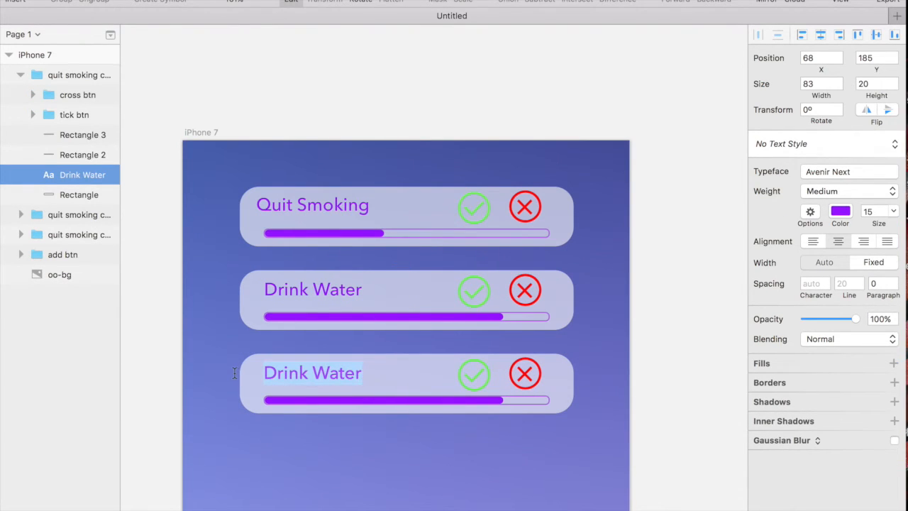
{"action": "type", "text": "Read "}
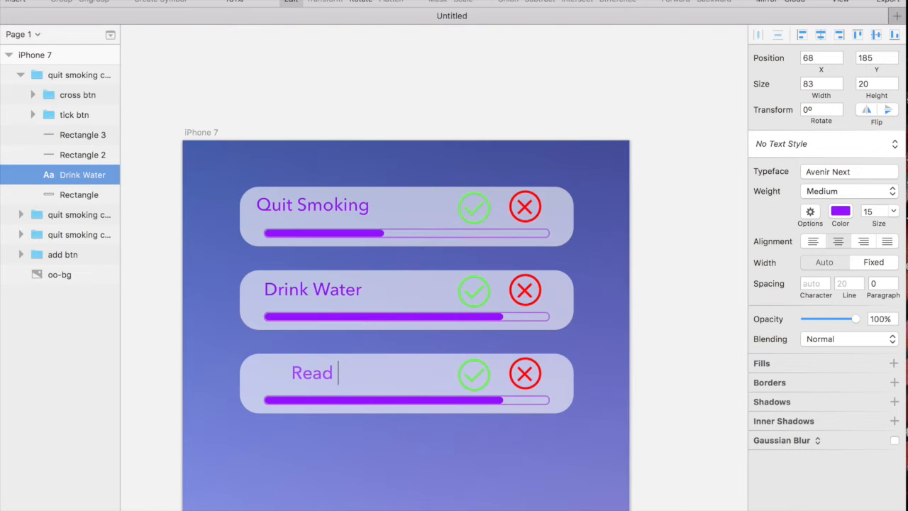
{"action": "type", "text": "1hr a Day"}
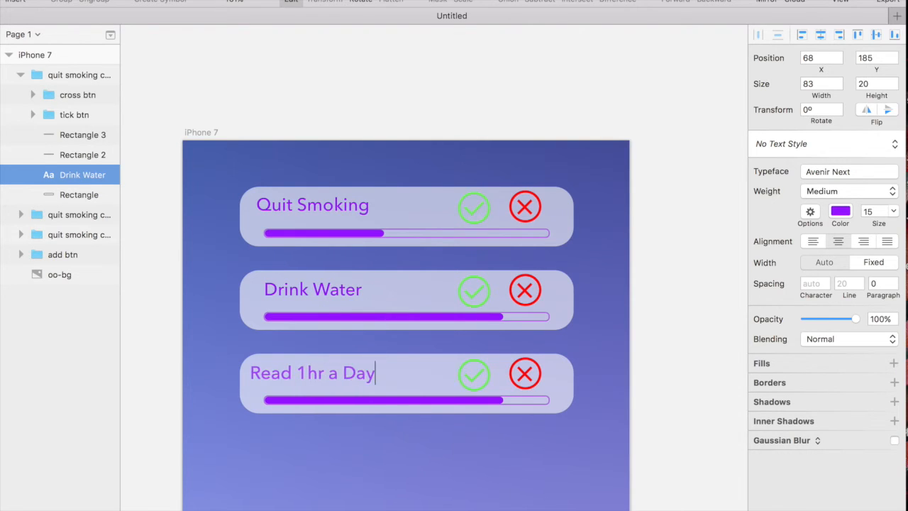
{"action": "key", "text": "Escape"}
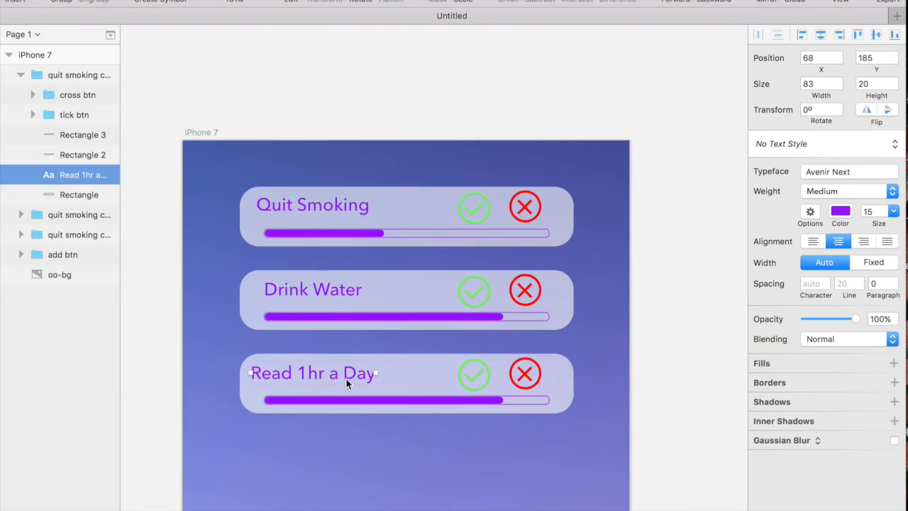
{"action": "left_click_drag", "start_coordinate": [325, 375], "coordinate": [340, 374]}
{"action": "left_click", "coordinate": [443, 397]}
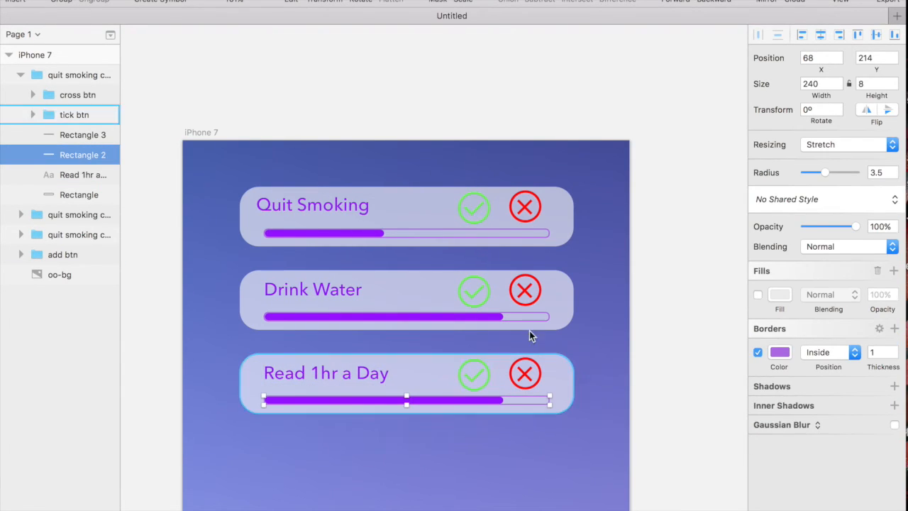
{"action": "left_click", "coordinate": [823, 84]}
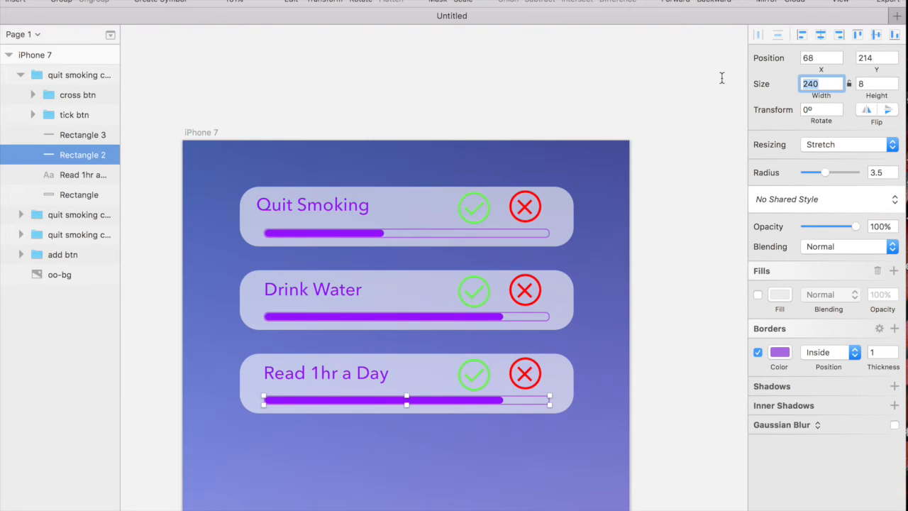
{"action": "type", "text": "10"}
{"action": "key", "text": "Return"}
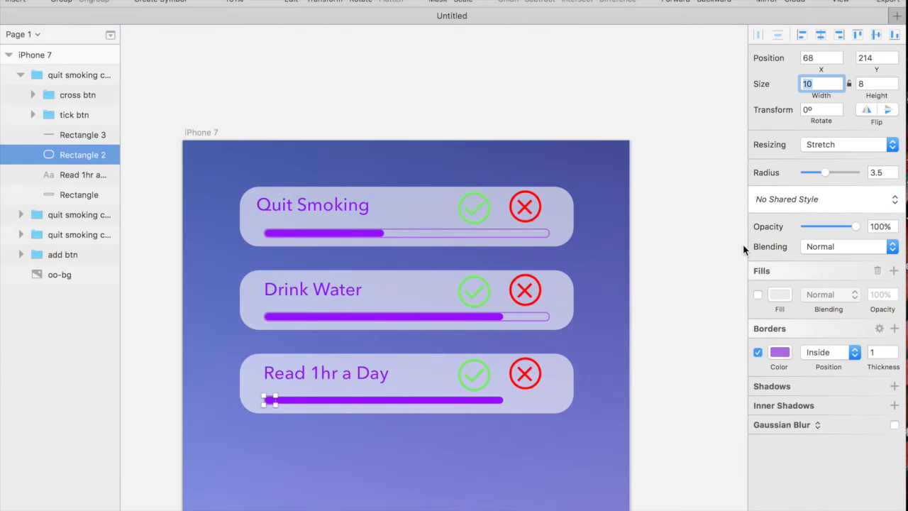
{"action": "key", "text": "super+z"}
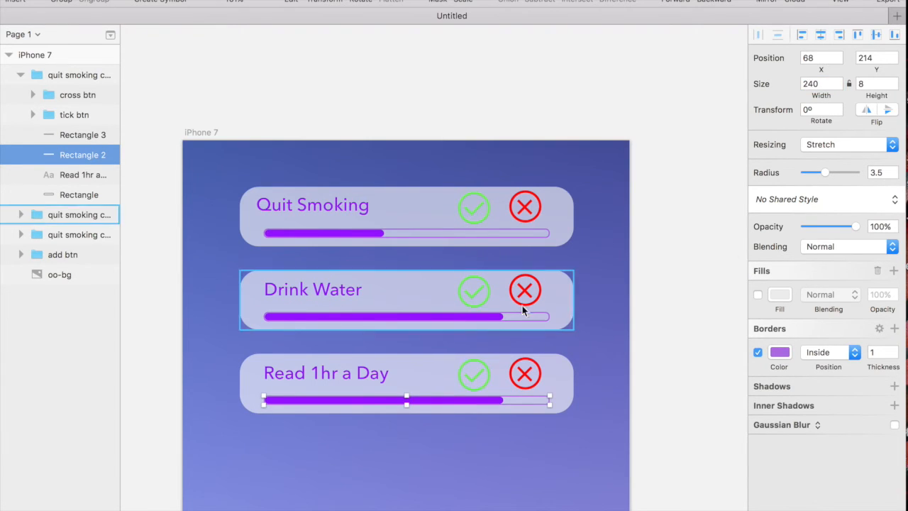
Step: Set the width of the filled progress bar in the Read 1hr a Day card to 10
{"action": "left_click", "coordinate": [441, 394]}
{"action": "left_click", "coordinate": [443, 396]}
{"action": "left_click", "coordinate": [821, 109]}
{"action": "left_click", "coordinate": [822, 84]}
{"action": "type", "text": "10"}
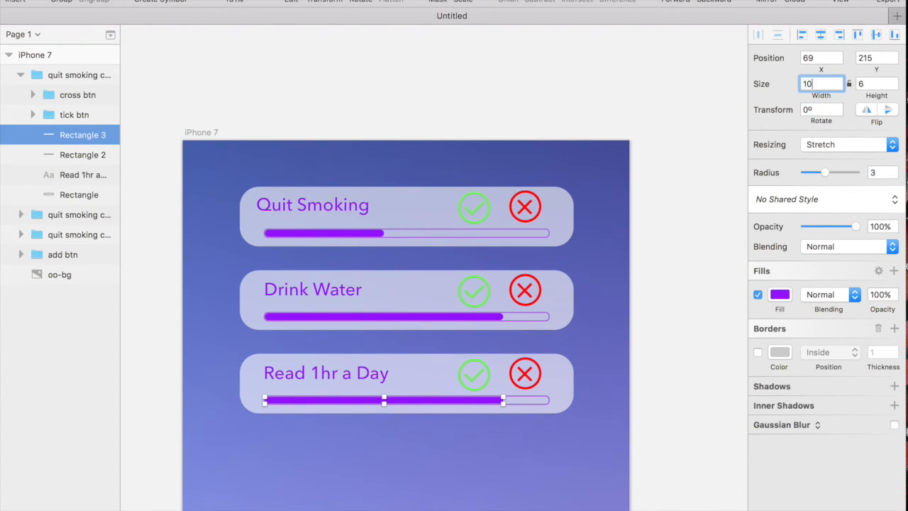
{"action": "key", "text": "Return"}
{"action": "left_click", "coordinate": [663, 362]}
Step: Move the add button to the artboard's lower-left corner at X 13, Y 585
{"action": "scroll", "coordinate": [610, 442], "scroll_direction": "down", "scroll_amount": 5}
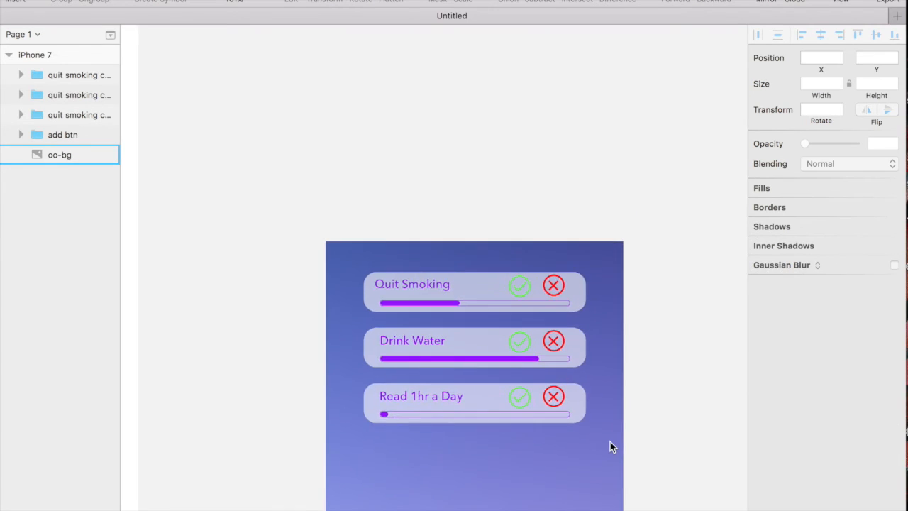
{"action": "scroll", "coordinate": [610, 442], "scroll_direction": "down", "scroll_amount": 2}
{"action": "scroll", "coordinate": [611, 441], "scroll_direction": "up", "scroll_amount": 2}
{"action": "left_click", "coordinate": [508, 428]}
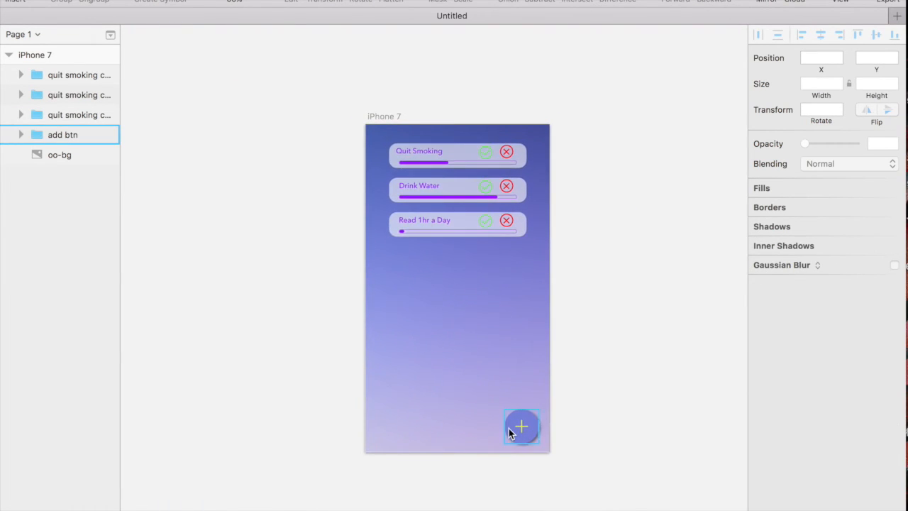
{"action": "scroll", "coordinate": [508, 428], "scroll_direction": "up", "scroll_amount": 5}
{"action": "scroll", "coordinate": [508, 428], "scroll_direction": "down", "scroll_amount": 4}
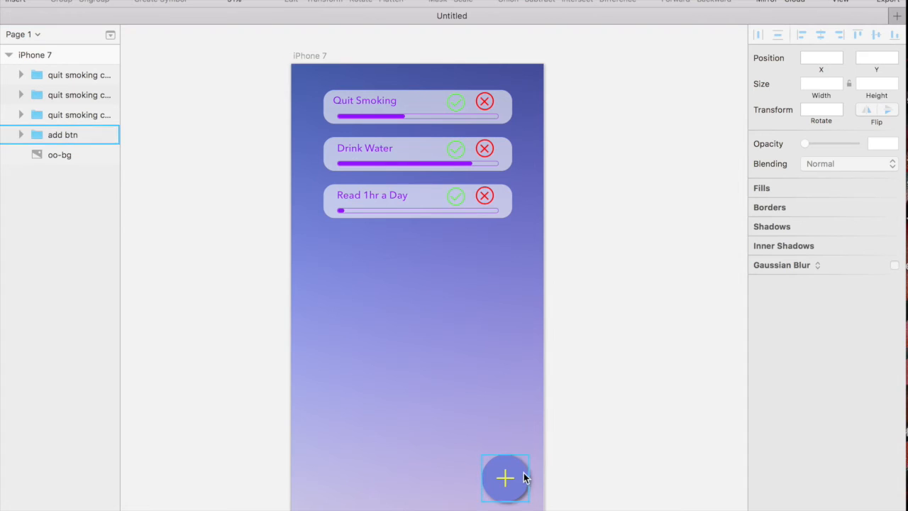
{"action": "left_click_drag", "start_coordinate": [523, 478], "coordinate": [343, 475]}
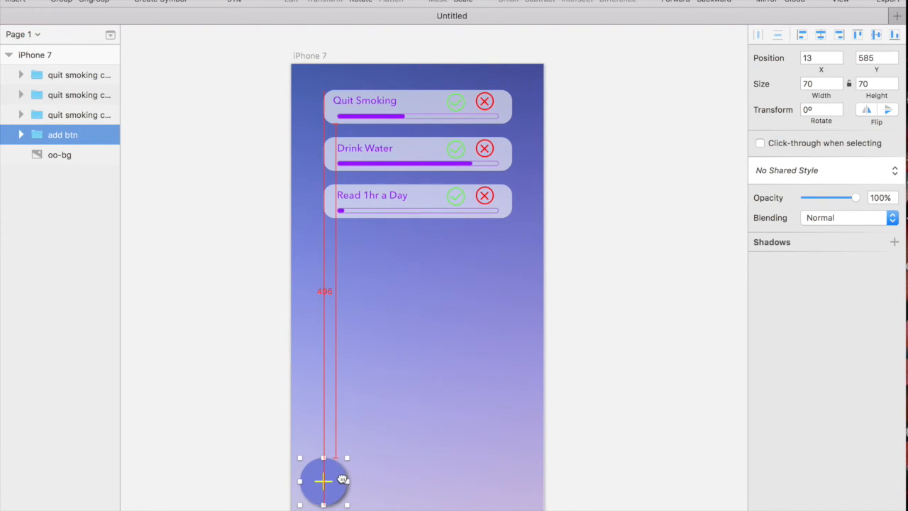
{"action": "left_click", "coordinate": [686, 338]}
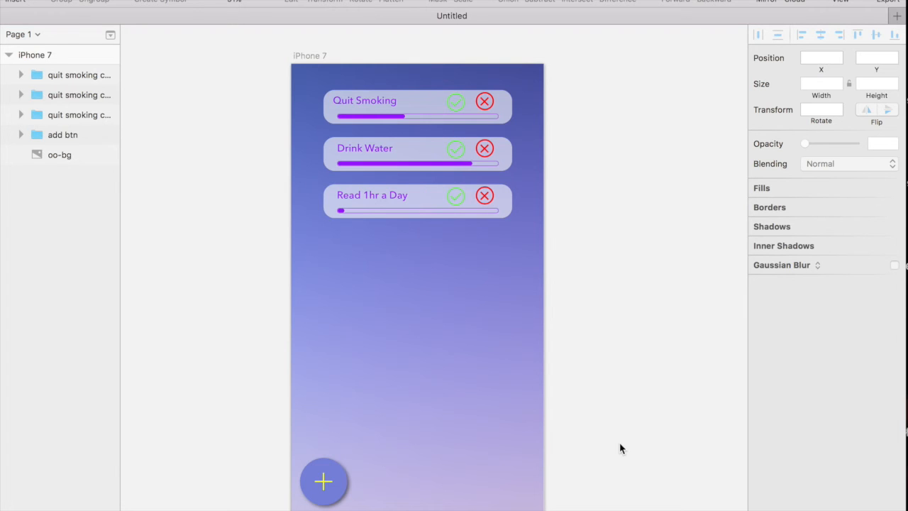
Step: Draw a diagonal line about 36 long near the artboard's lower-right corner and add a mirrored copy below it to form a right-pointing arrow
{"action": "scroll", "coordinate": [447, 410], "scroll_direction": "up", "scroll_amount": 2}
{"action": "scroll", "coordinate": [332, 267], "scroll_direction": "up", "scroll_amount": 2}
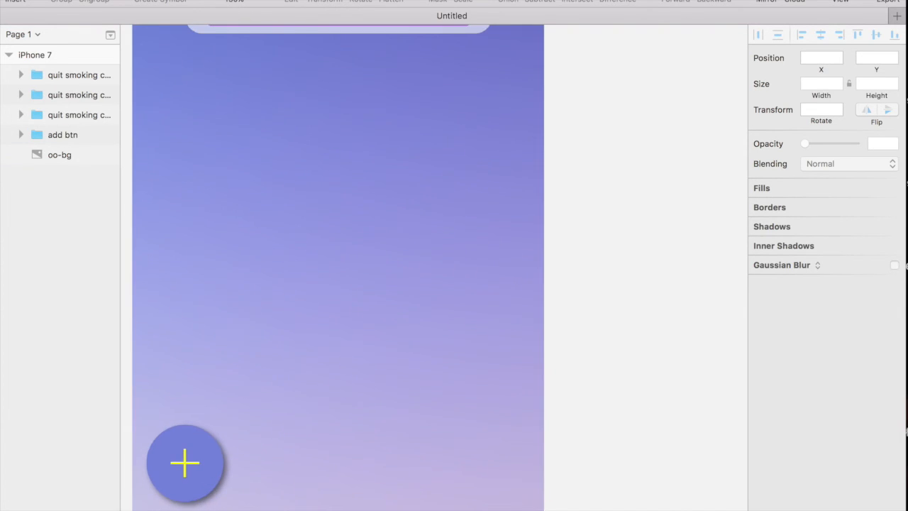
{"action": "mouse_move", "coordinate": [438, 413]}
{"action": "left_mouse_down"}
{"action": "mouse_move", "coordinate": [479, 440]}
{"action": "mouse_move", "coordinate": [470, 431]}
{"action": "left_mouse_up"}
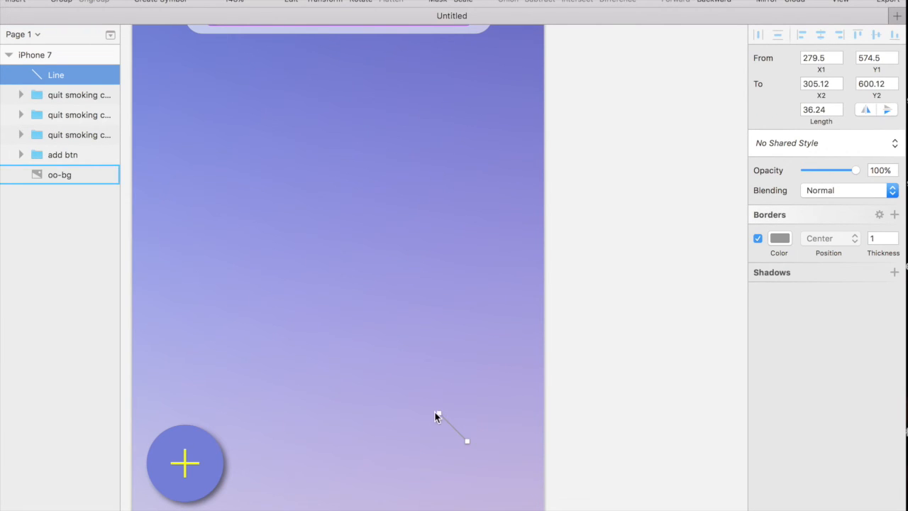
{"action": "key", "text": "super+d"}
{"action": "left_click_drag", "start_coordinate": [440, 414], "coordinate": [438, 468]}
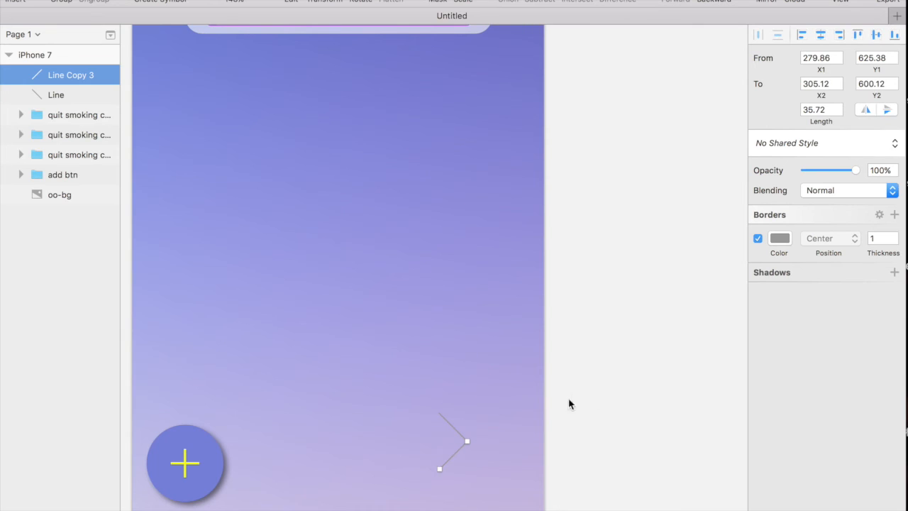
Step: Try to shorten both arrow lines to a length of 20
{"action": "left_click", "coordinate": [458, 432], "text": "shift"}
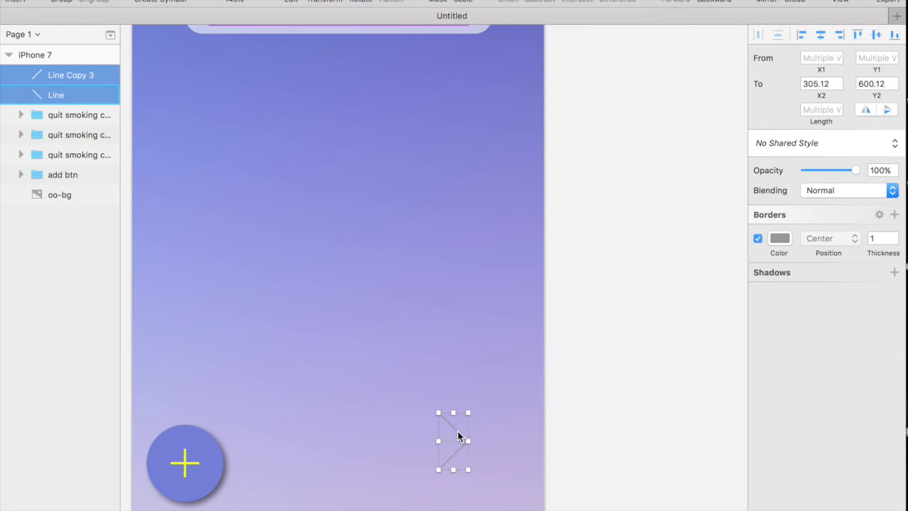
{"action": "left_click", "coordinate": [820, 110]}
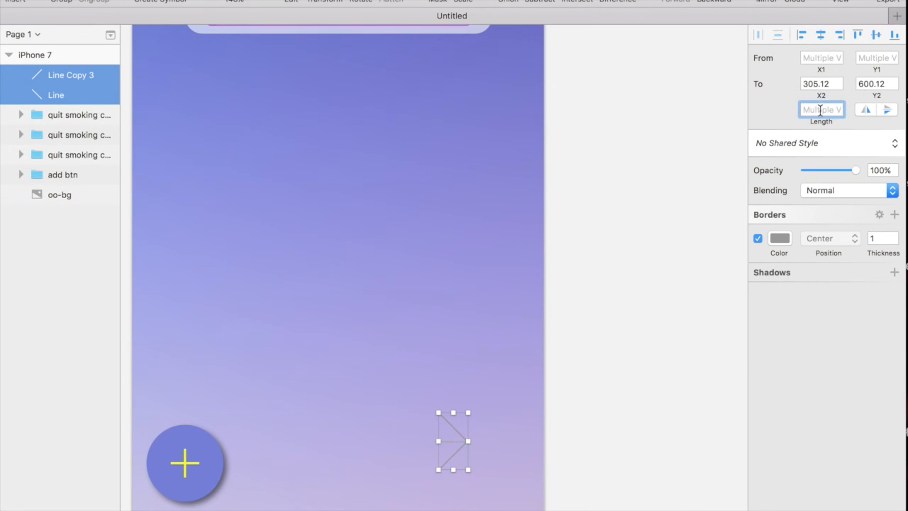
{"action": "type", "text": "20"}
{"action": "key", "text": "Return"}
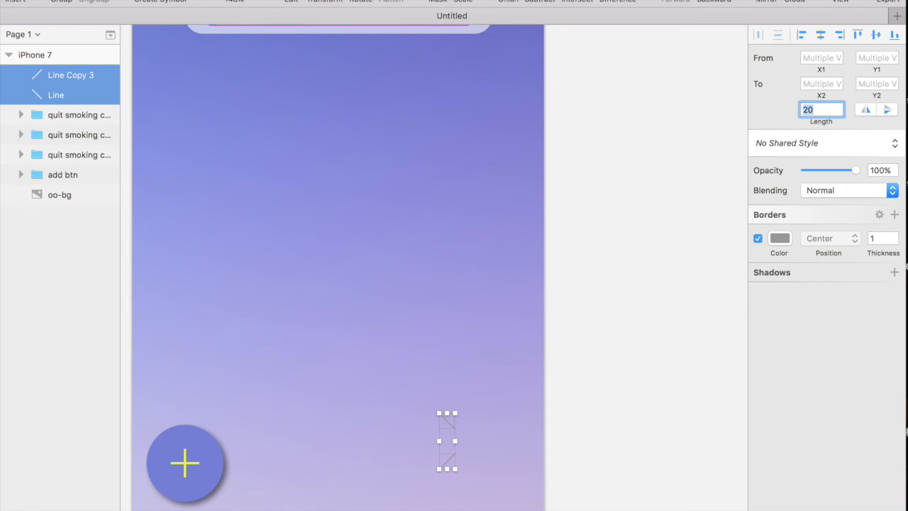
{"action": "left_click", "coordinate": [602, 425]}
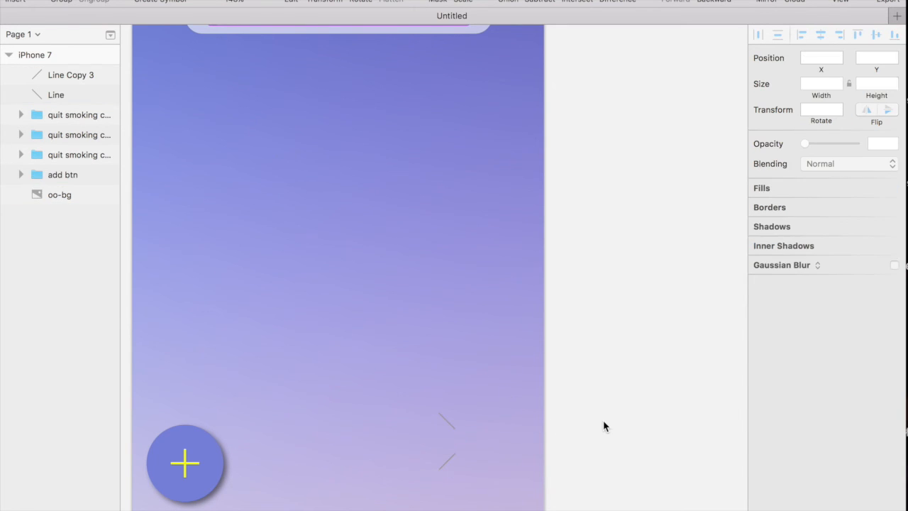
{"action": "left_click", "coordinate": [443, 430]}
{"action": "left_click", "coordinate": [450, 422]}
{"action": "scroll", "coordinate": [450, 422], "scroll_direction": "up", "scroll_amount": 5}
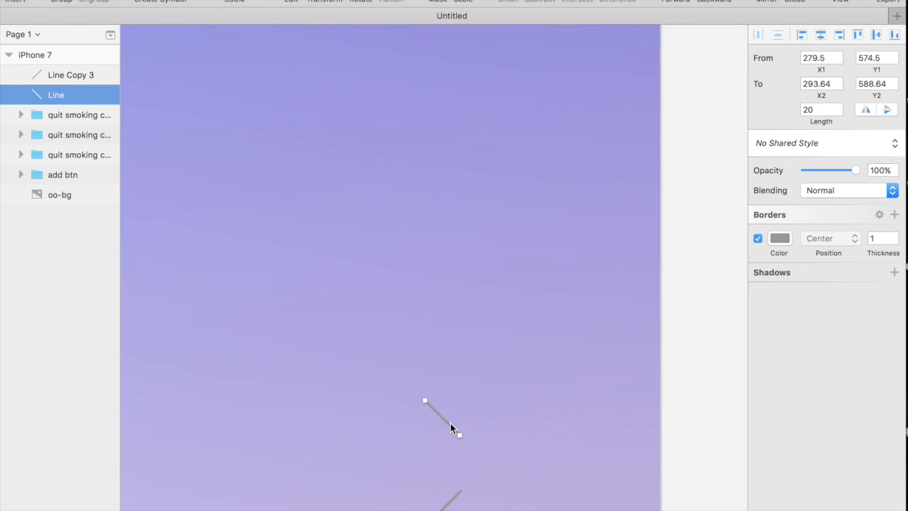
{"action": "left_click", "coordinate": [452, 423], "text": "shift"}
{"action": "scroll", "coordinate": [531, 452], "scroll_direction": "down", "scroll_amount": 10}
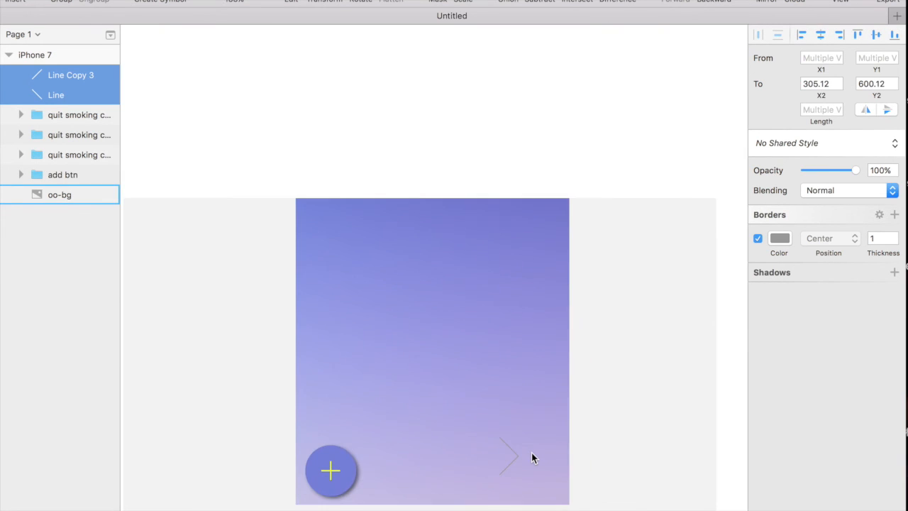
Step: Give both arrow lines a border thickness of 2 and the yellow colour F6FF00
{"action": "left_click", "coordinate": [894, 237]}
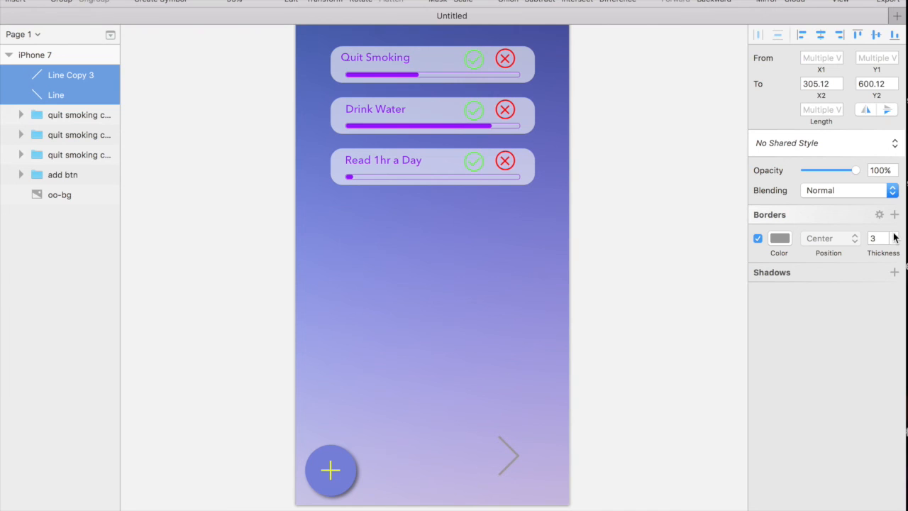
{"action": "left_click", "coordinate": [778, 238]}
{"action": "left_click", "coordinate": [794, 402]}
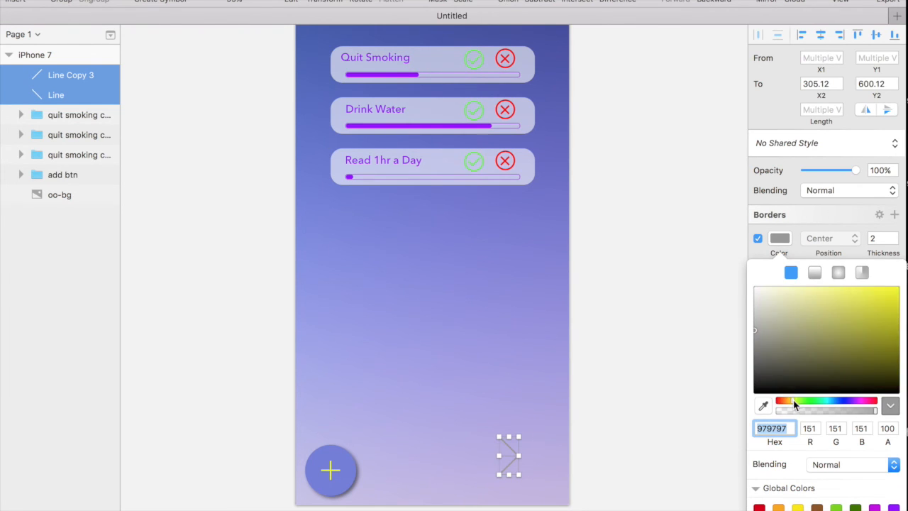
{"action": "left_click_drag", "start_coordinate": [861, 339], "coordinate": [898, 288]}
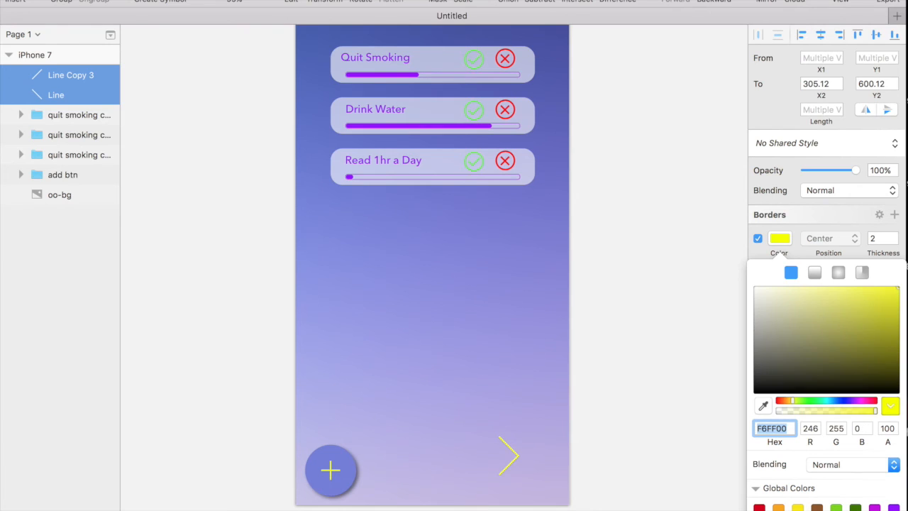
{"action": "left_click", "coordinate": [605, 474]}
Step: Group the two arrow lines and name the group "indicator"
{"action": "left_click", "coordinate": [508, 470]}
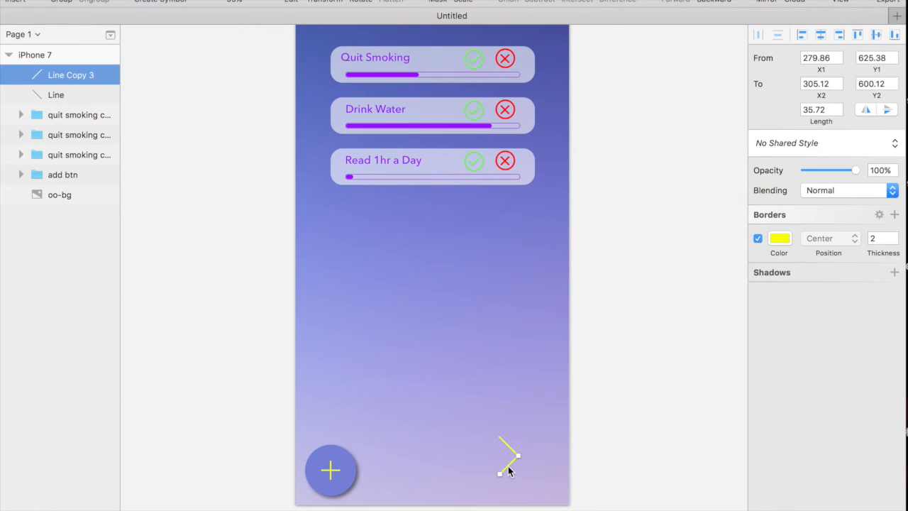
{"action": "left_click", "coordinate": [515, 454], "text": "shift"}
{"action": "key", "text": "super+g"}
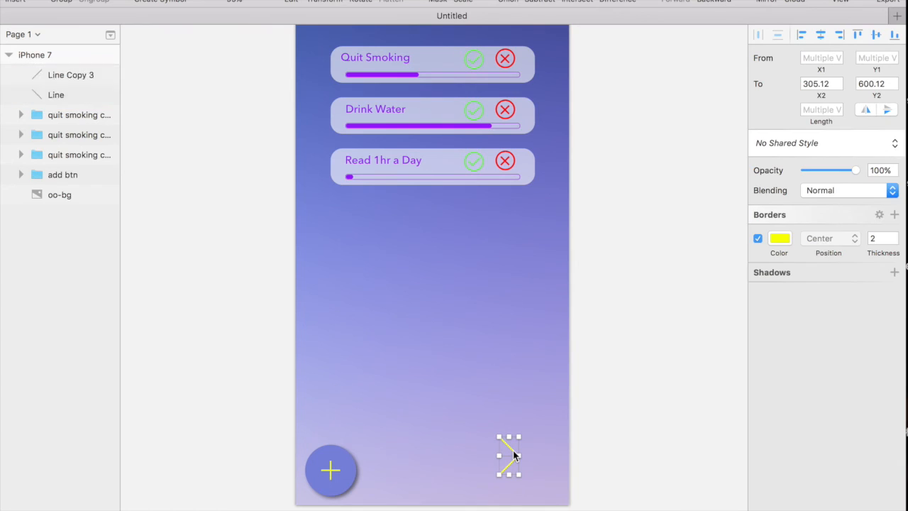
{"action": "double_click", "coordinate": [57, 81]}
{"action": "type", "text": "inc"}
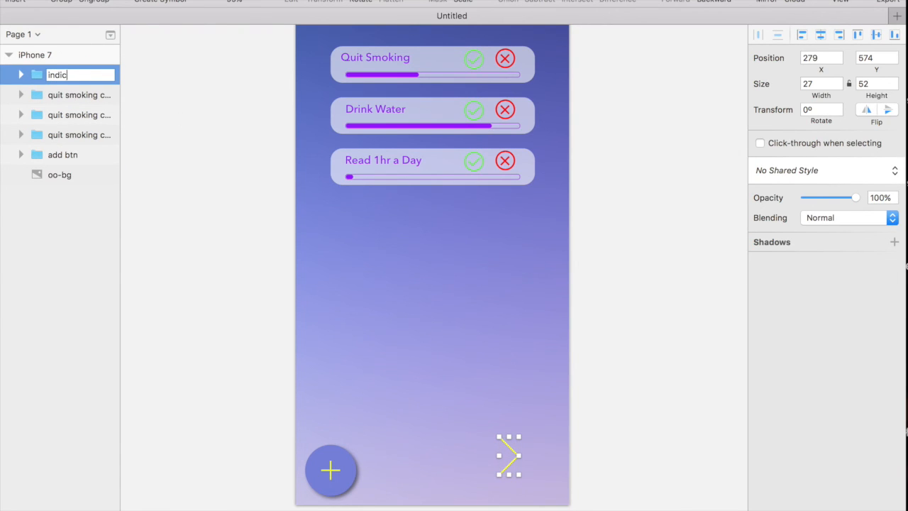
{"action": "key", "text": "Return"}
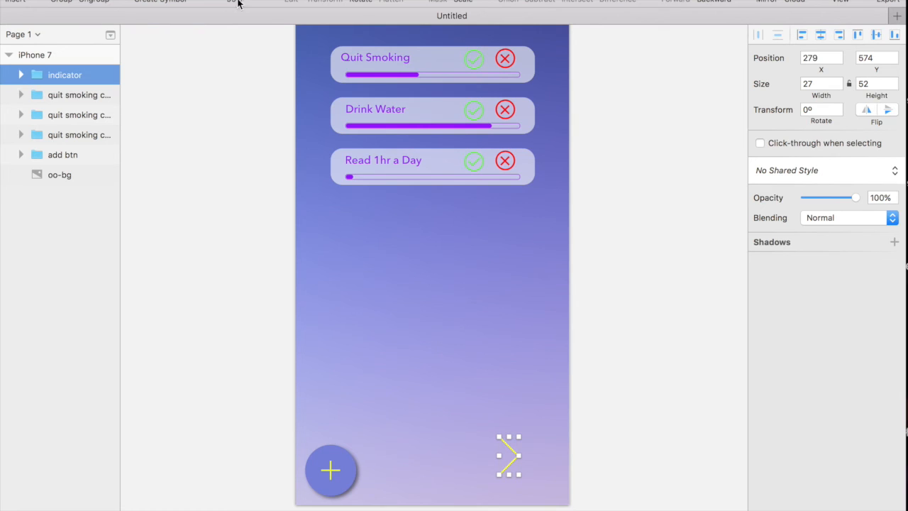
Step: Scale the indicator group to 80% from its center
{"action": "left_click", "coordinate": [460, 3]}
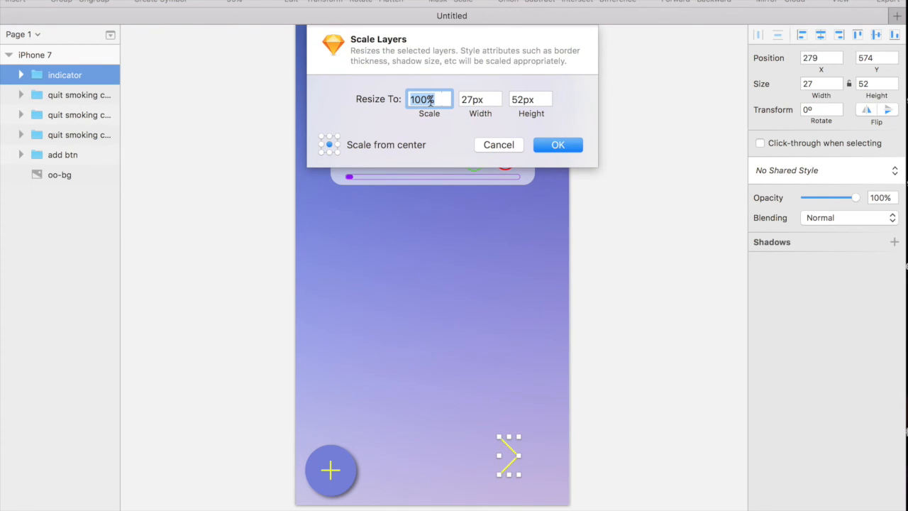
{"action": "type", "text": "80"}
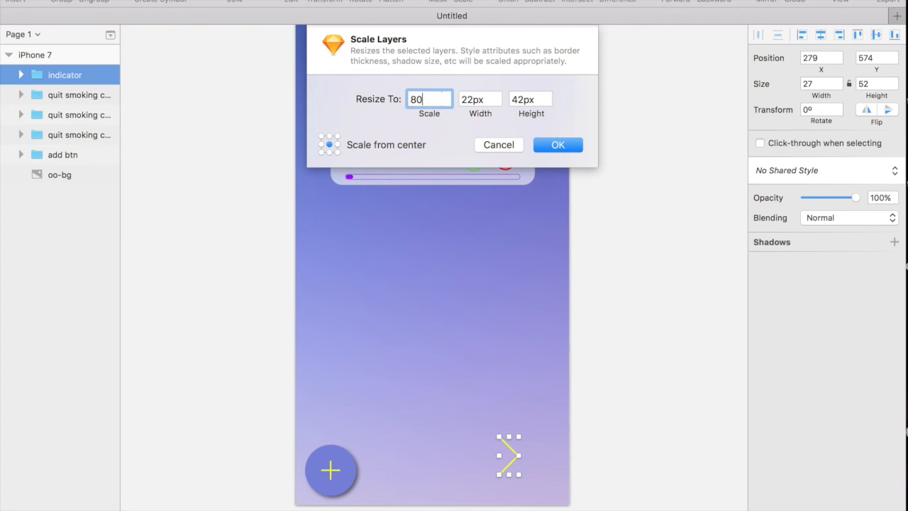
{"action": "key", "text": "Return"}
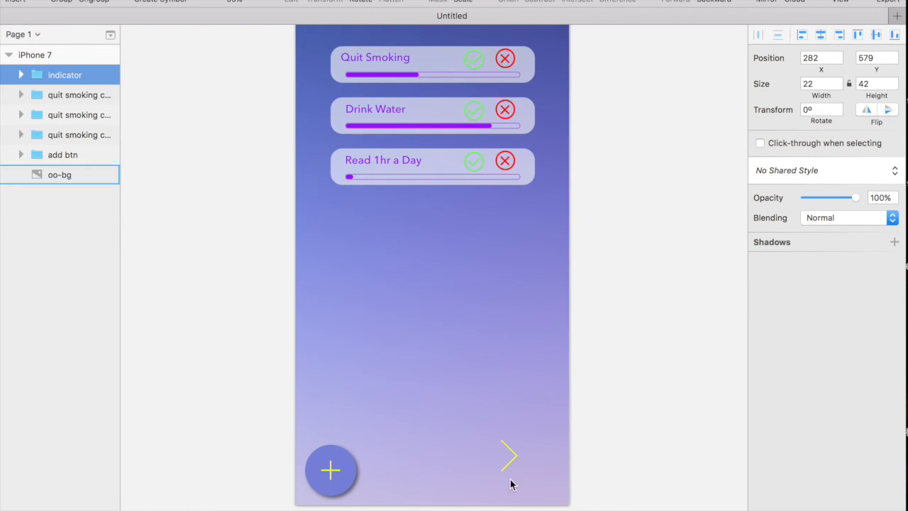
Step: Move the indicator arrow to the artboard's lower-right corner, level with the add button
{"action": "left_click_drag", "start_coordinate": [512, 452], "coordinate": [543, 469]}
{"action": "left_click", "coordinate": [648, 442]}
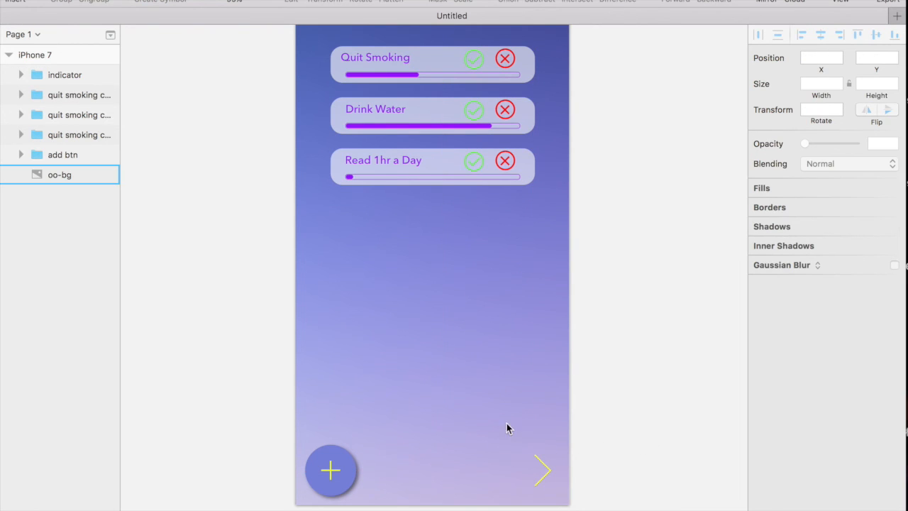
{"action": "scroll", "coordinate": [504, 421], "scroll_direction": "down", "scroll_amount": 3}
{"action": "left_click", "coordinate": [527, 450]}
{"action": "left_click_drag", "start_coordinate": [529, 451], "coordinate": [530, 452]}
{"action": "left_click", "coordinate": [628, 439]}
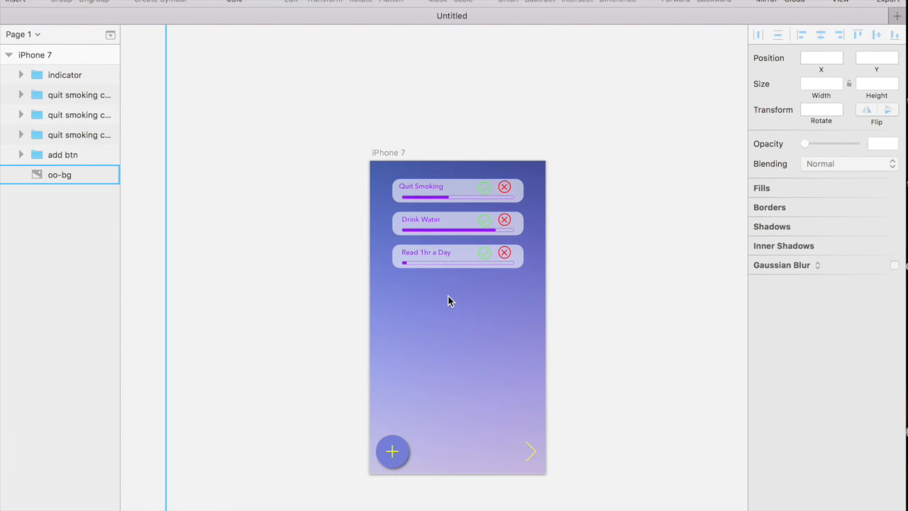
{"action": "scroll", "coordinate": [449, 301], "scroll_direction": "up", "scroll_amount": 5}
{"action": "scroll", "coordinate": [449, 301], "scroll_direction": "down", "scroll_amount": 4}
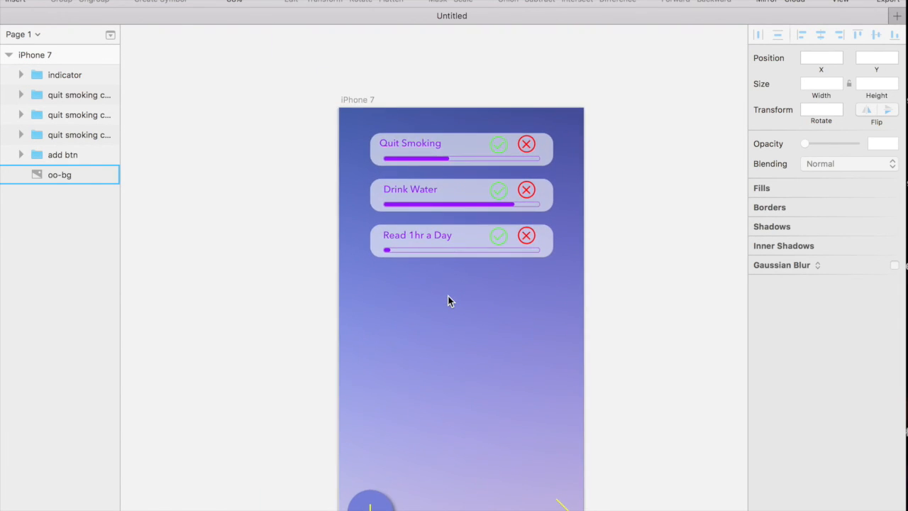
{"action": "scroll", "coordinate": [505, 335], "scroll_direction": "down", "scroll_amount": 1}
{"action": "scroll", "coordinate": [505, 335], "scroll_direction": "down", "scroll_amount": 1}
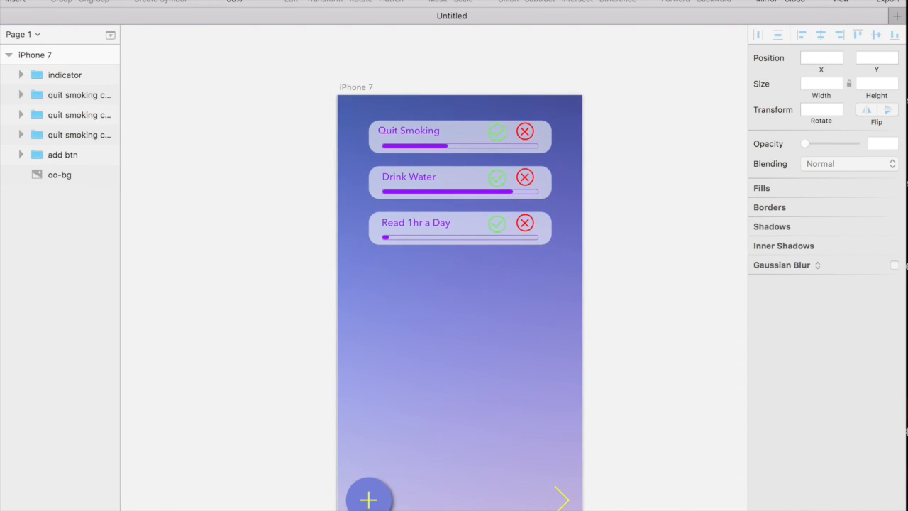